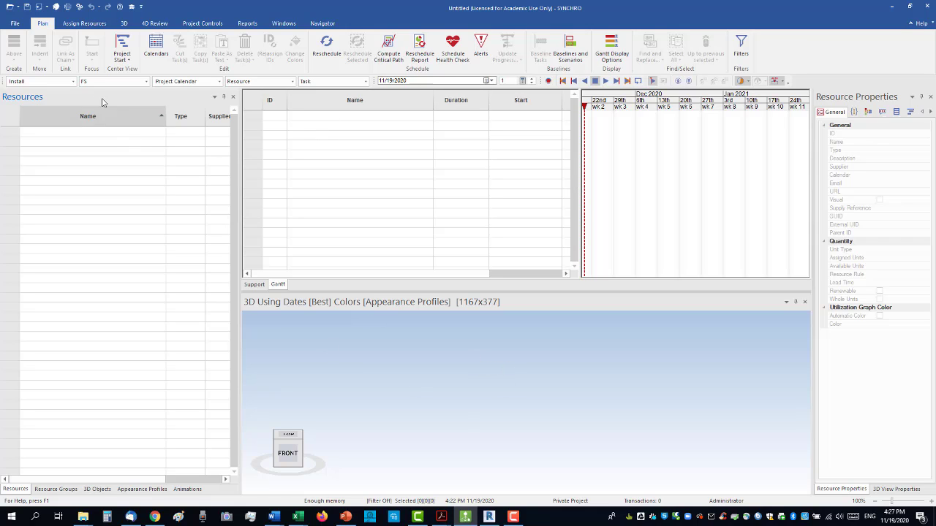
Import 2011101_structural.ifc from the BIM-Models UCCS folder, appending it to the end of the project with the default object settings.
click(16, 23)
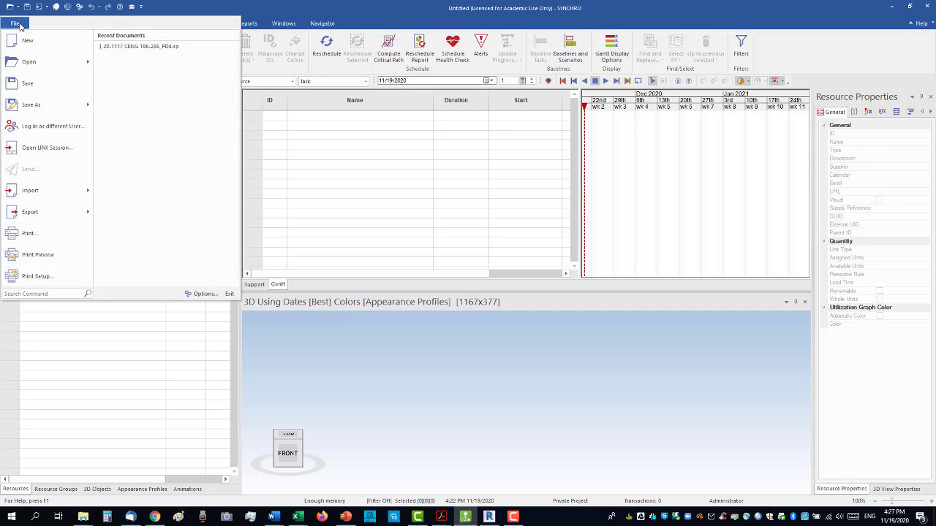
mouse_move(53, 187)
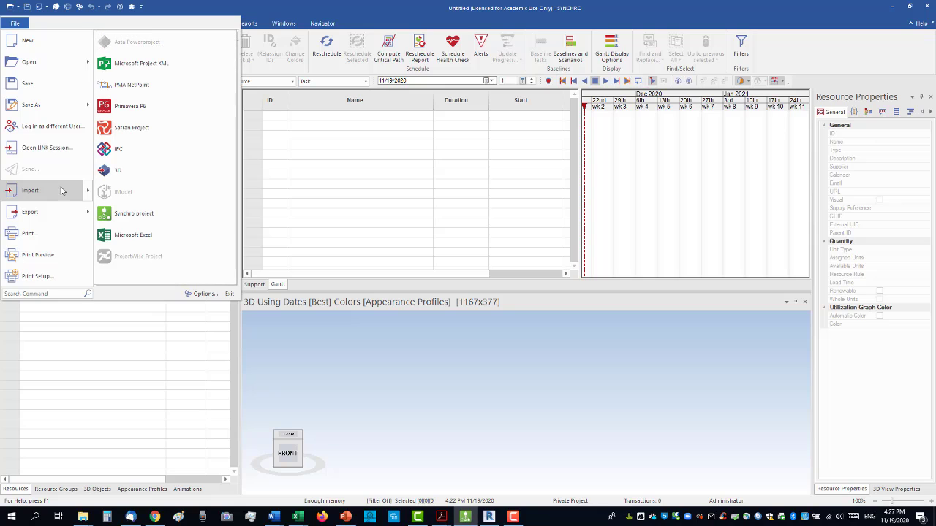
click(153, 149)
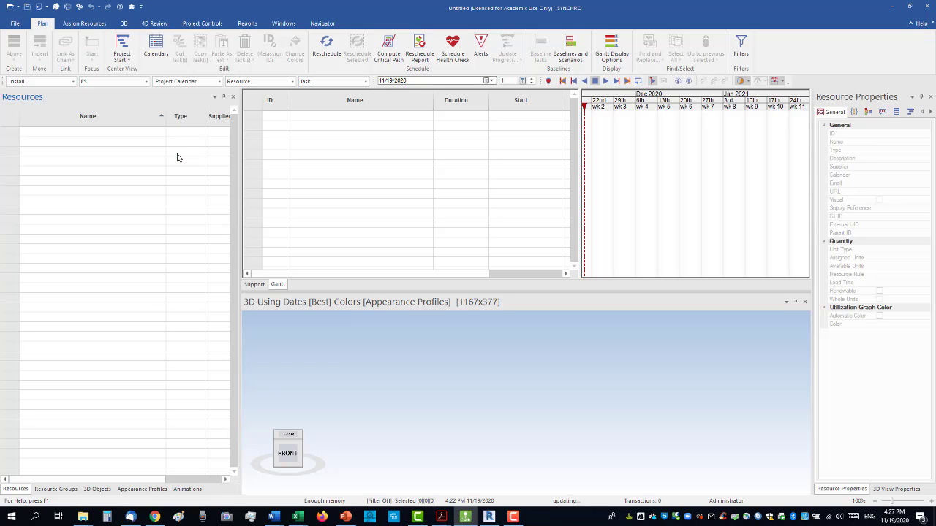
double_click(424, 182)
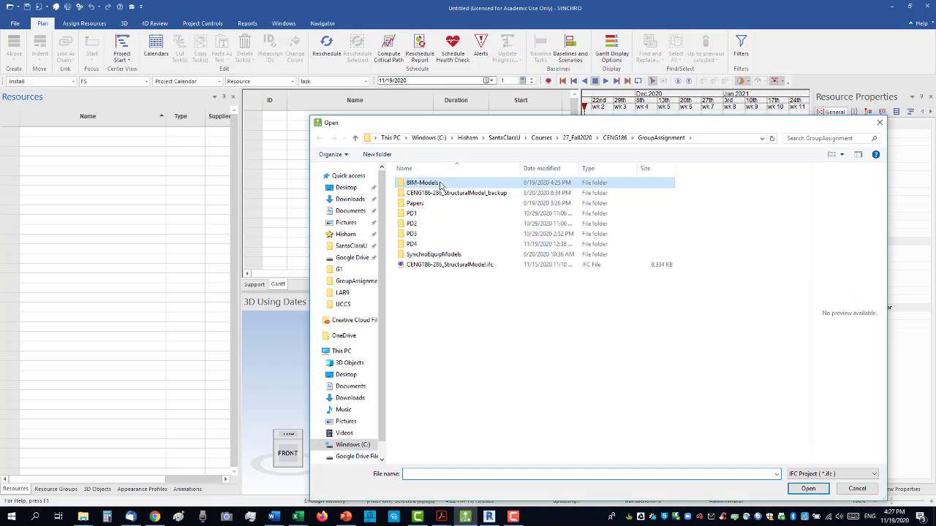
double_click(444, 183)
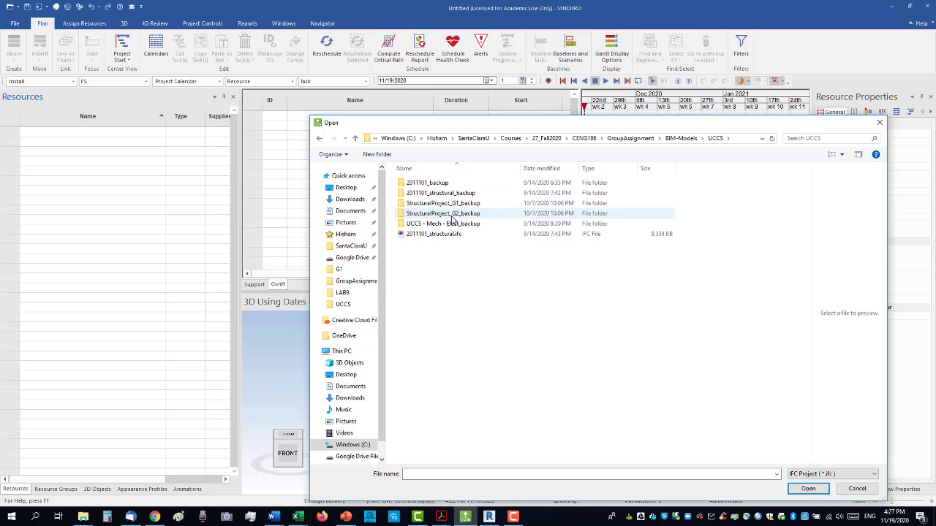
double_click(432, 237)
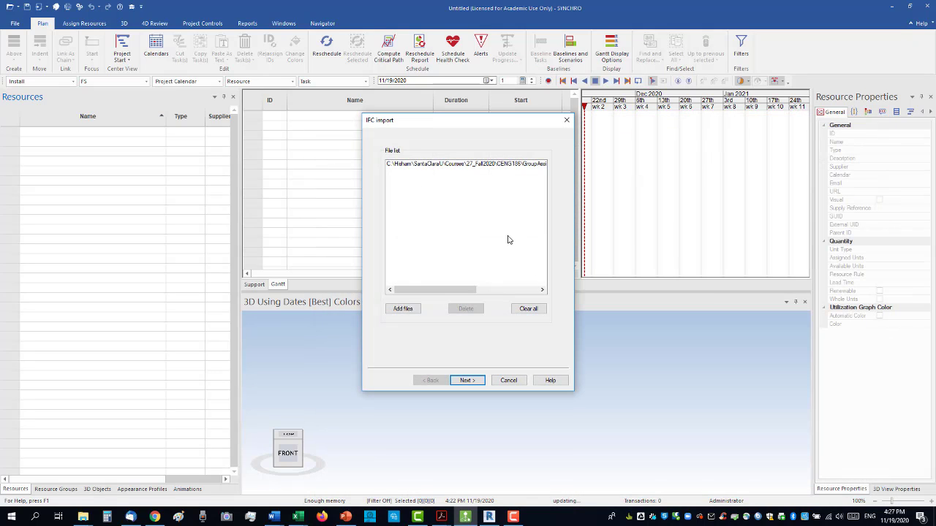
click(473, 382)
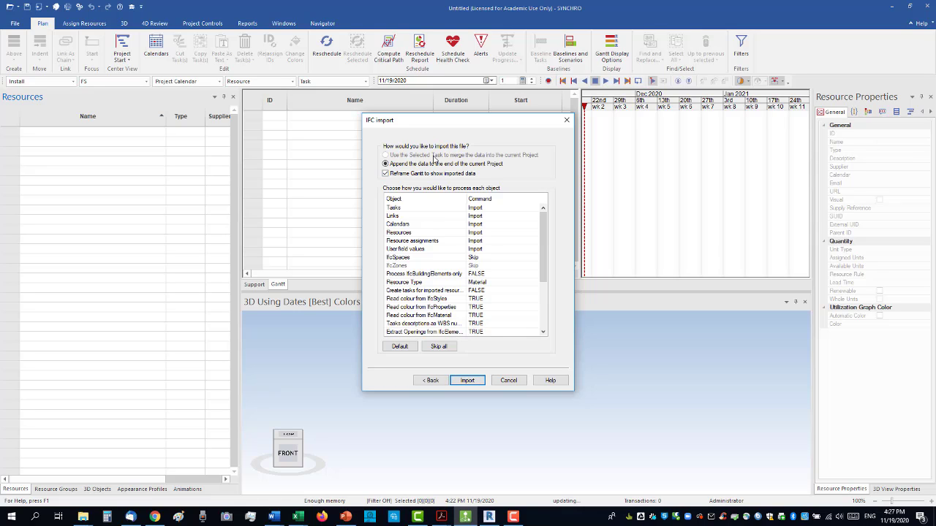
click(481, 381)
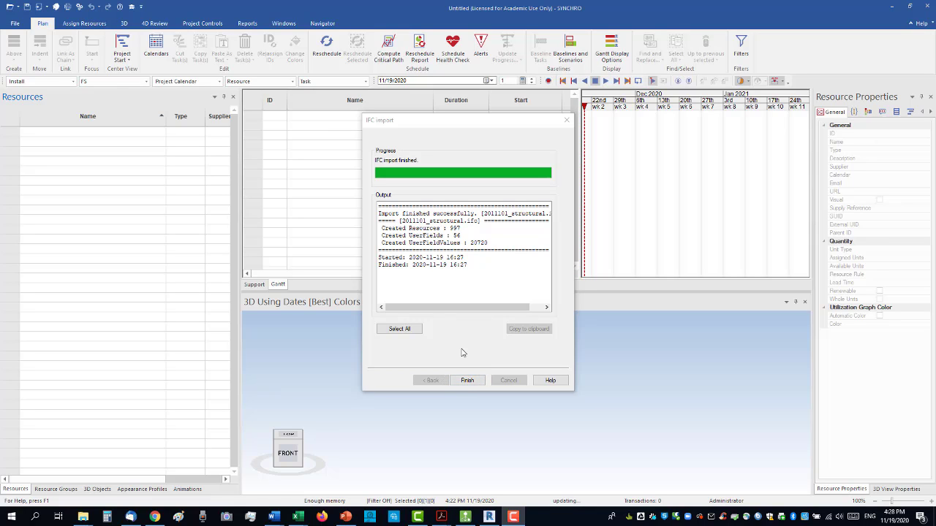
click(467, 381)
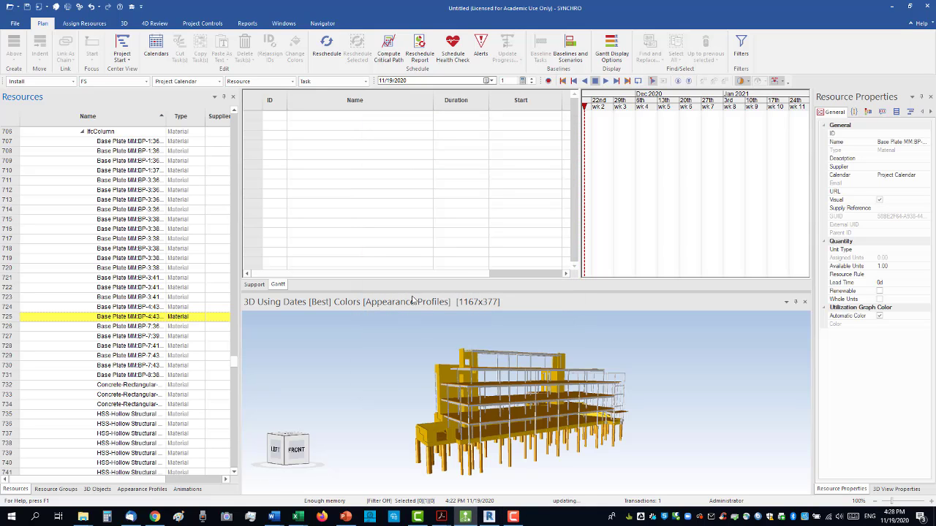
Enlarge the 3D view of the imported building by shrinking the task table and Gantt chart.
middle_drag(501, 427, 499, 287)
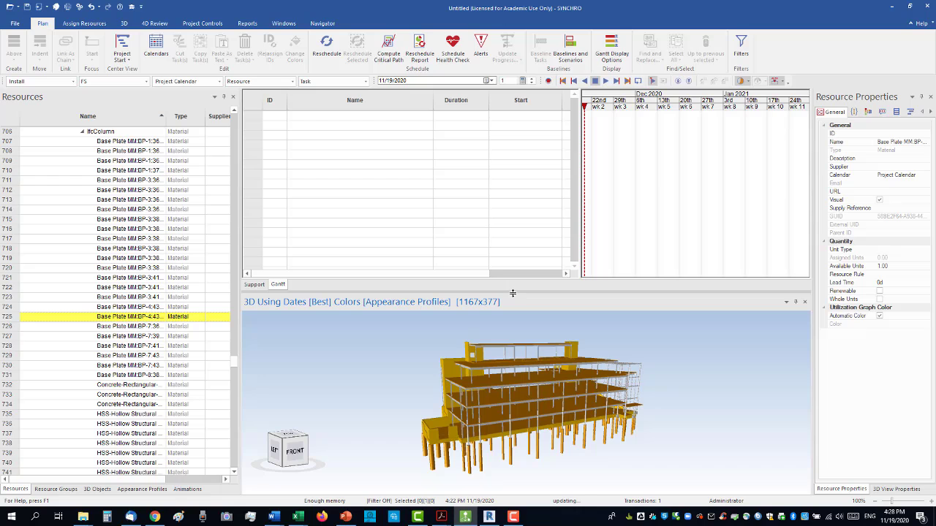
drag(512, 292, 551, 132)
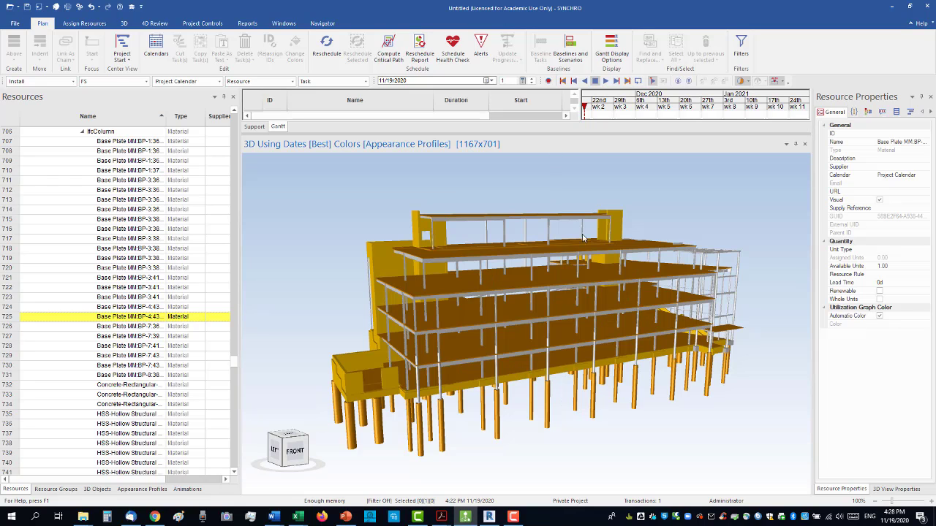
middle_drag(510, 363, 545, 339)
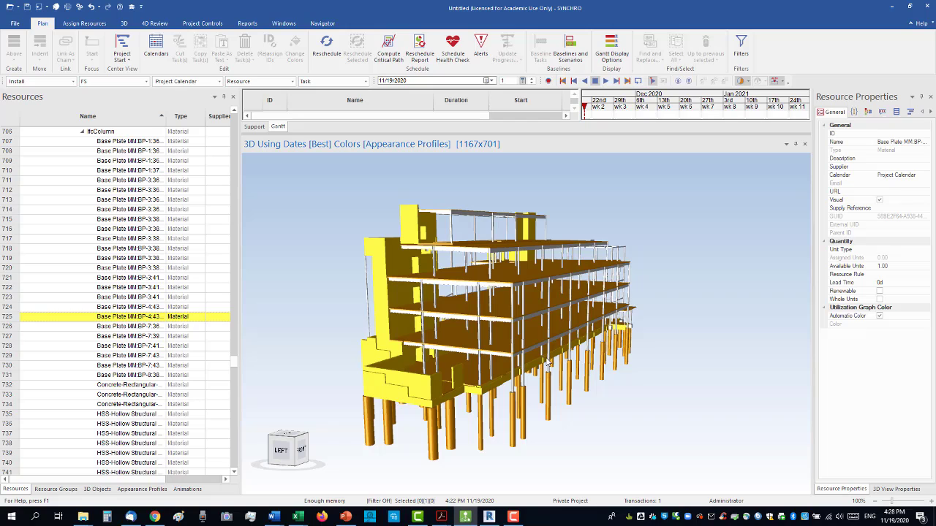
Examine the imported structural model from several angles and distances, including its floors, columns, walls and piles.
scroll(547, 362, up, 3)
scroll(544, 362, down, 5)
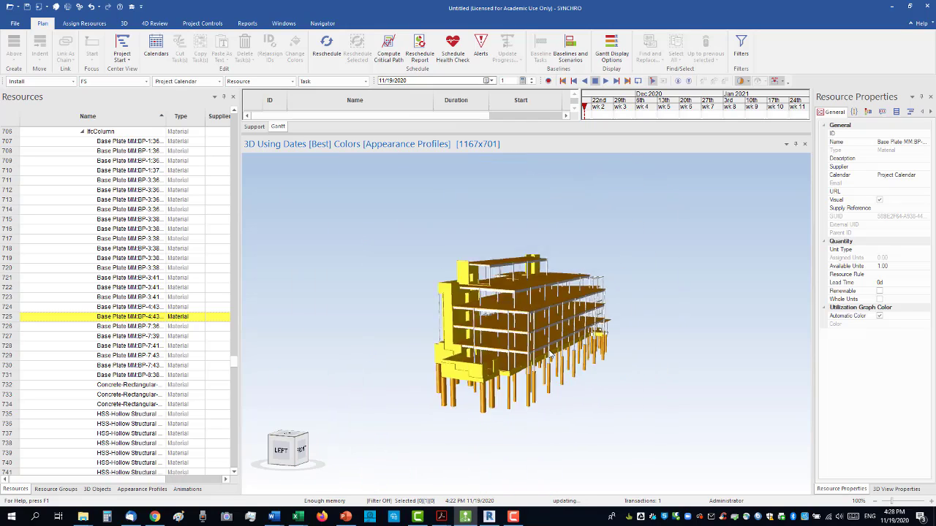
scroll(538, 363, up, 2)
scroll(533, 363, up, 3)
scroll(538, 359, down, 5)
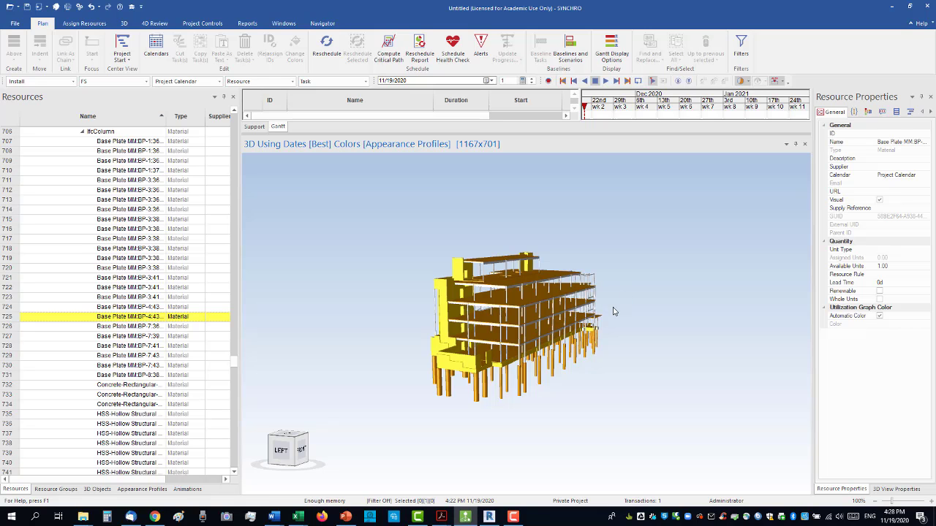
mouse_move(610, 312)
middle_down()
mouse_move(537, 318)
mouse_move(707, 283)
mouse_move(580, 310)
mouse_move(613, 302)
middle_up()
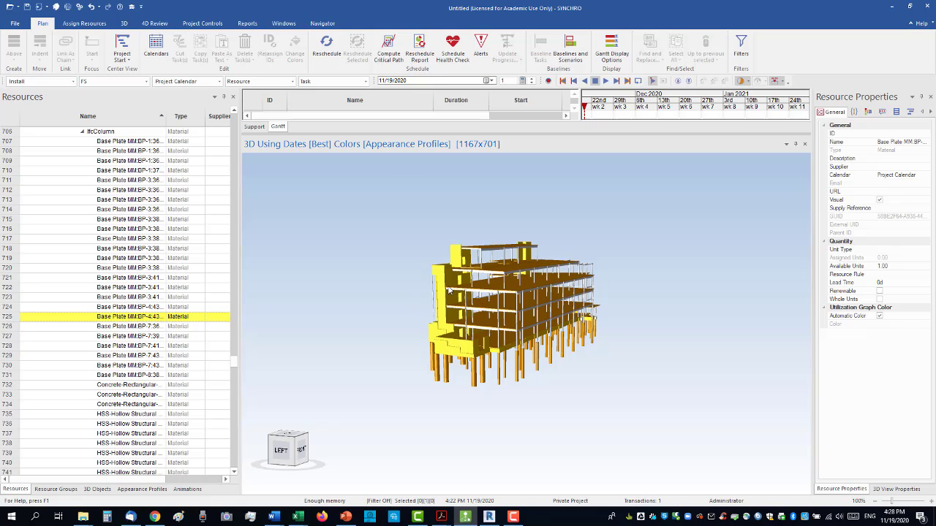
scroll(448, 291, up, 5)
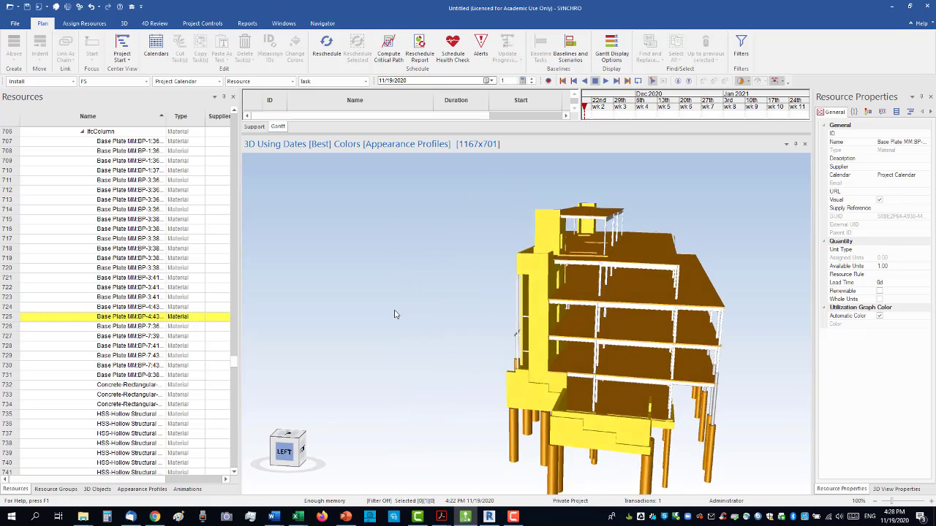
middle_drag(395, 315, 375, 311)
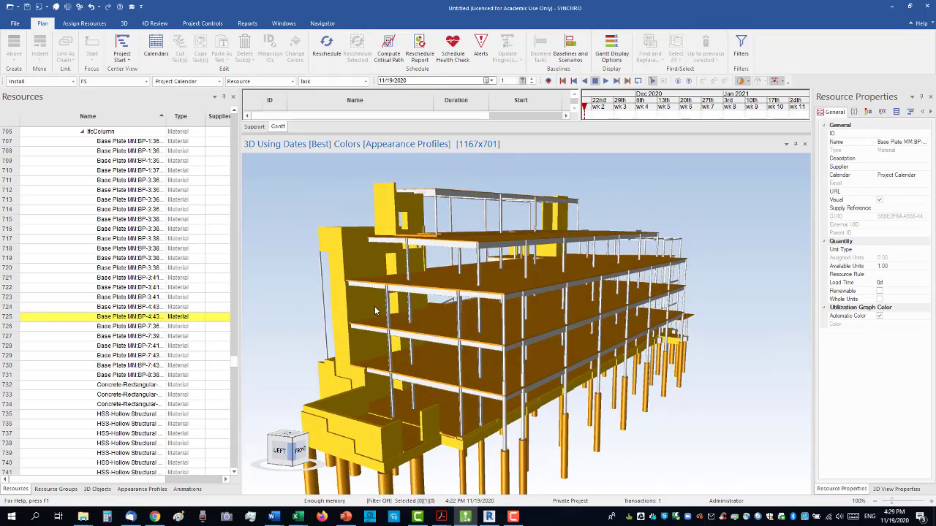
middle_drag(590, 311, 497, 290)
scroll(495, 291, up, 5)
scroll(496, 291, down, 8)
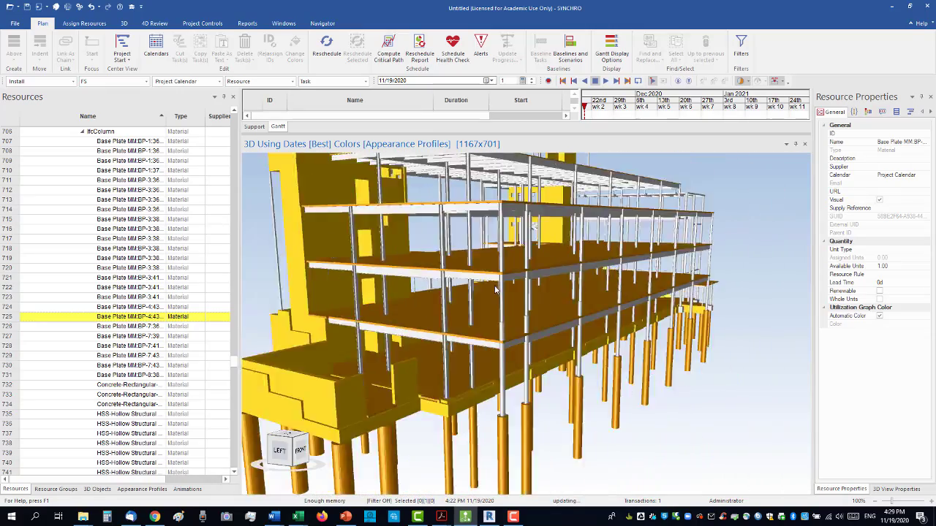
scroll(496, 290, up, 3)
scroll(496, 290, up, 3)
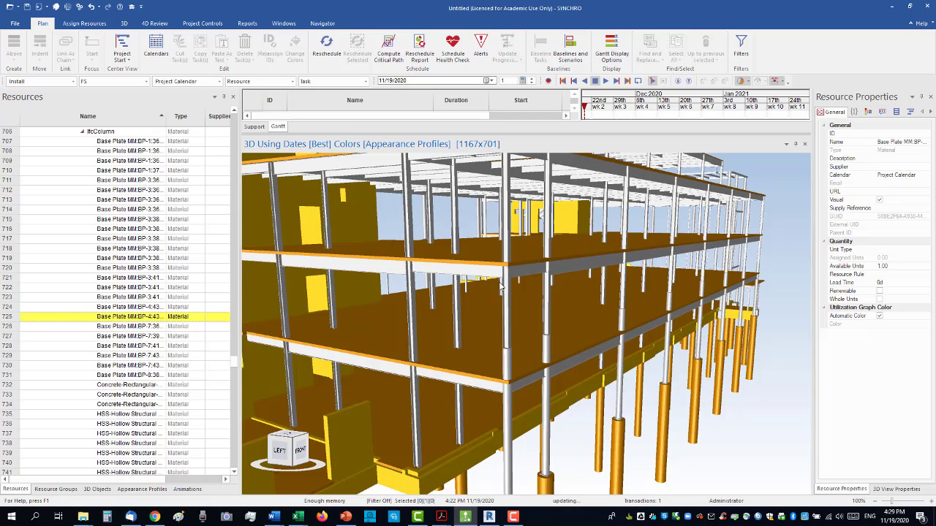
scroll(497, 285, down, 4)
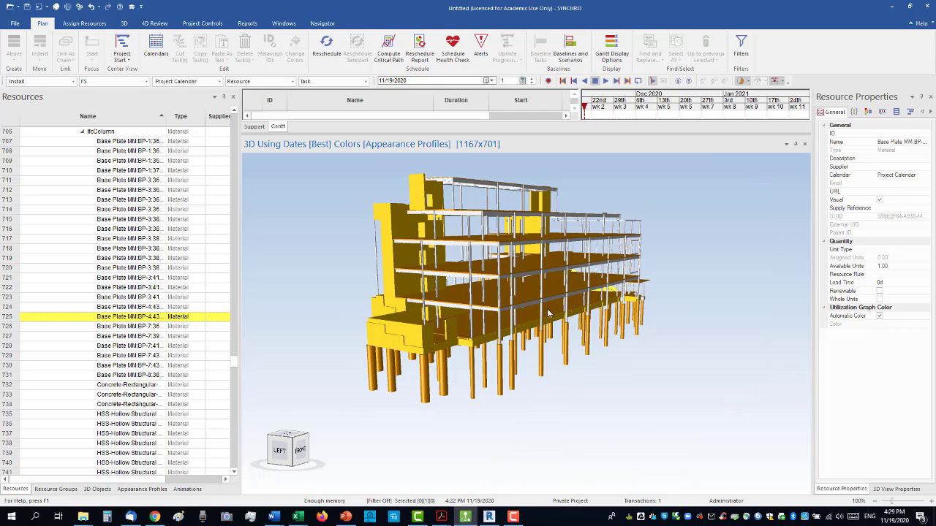
scroll(548, 313, up, 2)
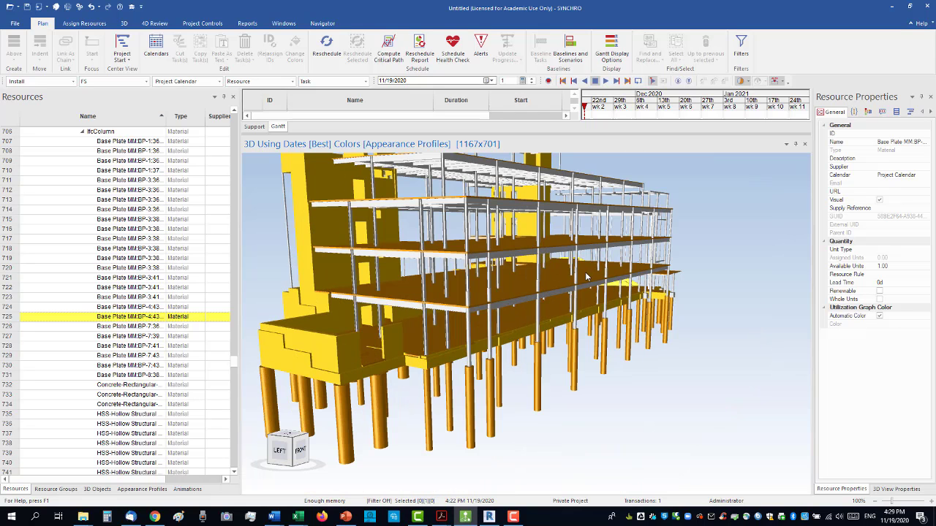
mouse_move(586, 273)
middle_down()
mouse_move(561, 286)
mouse_move(547, 279)
mouse_move(560, 272)
mouse_move(583, 281)
middle_up()
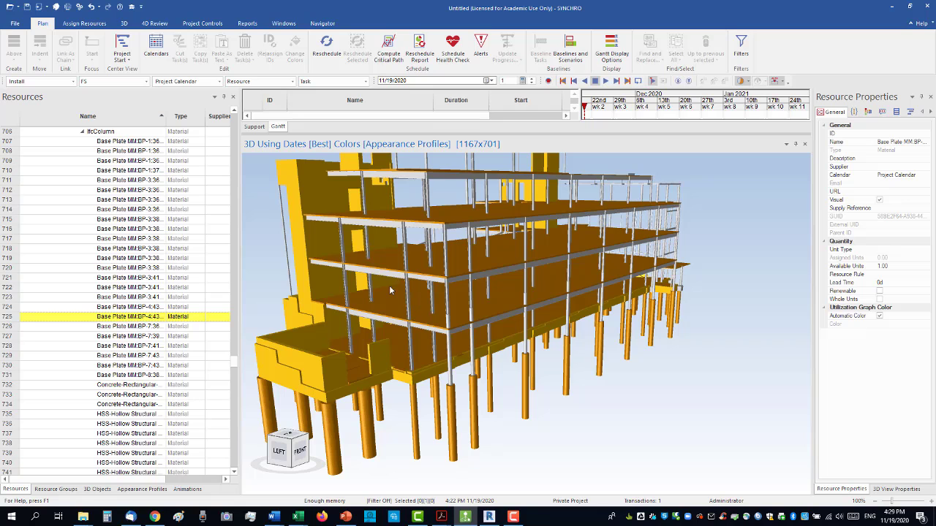
scroll(405, 303, up, 5)
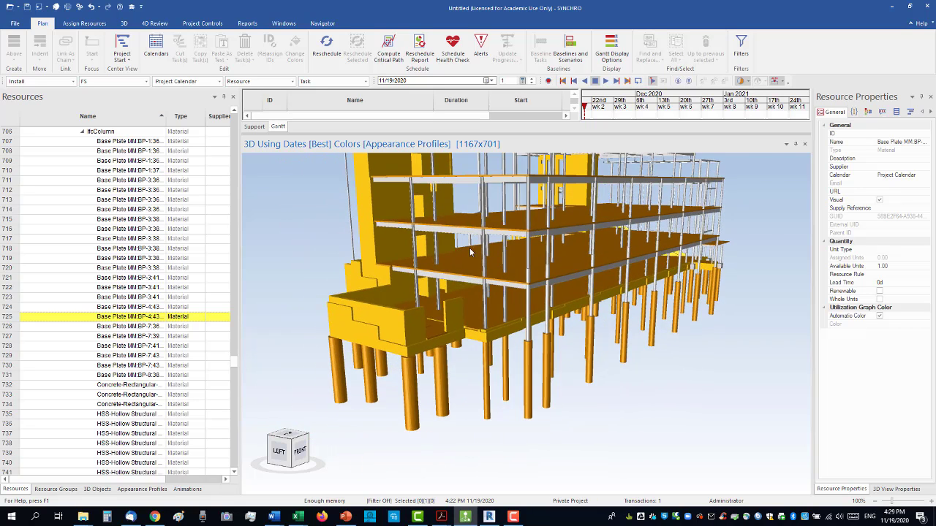
Select a foundation wall and a tall concrete wall in the model to inspect their resource entries.
click(424, 330)
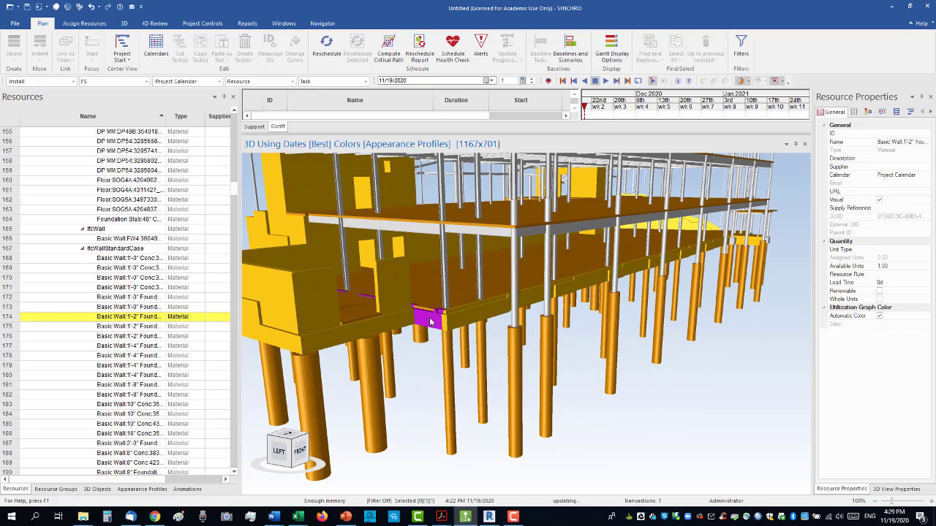
click(430, 323)
scroll(365, 316, down, 3)
drag(366, 316, 417, 298)
click(341, 234)
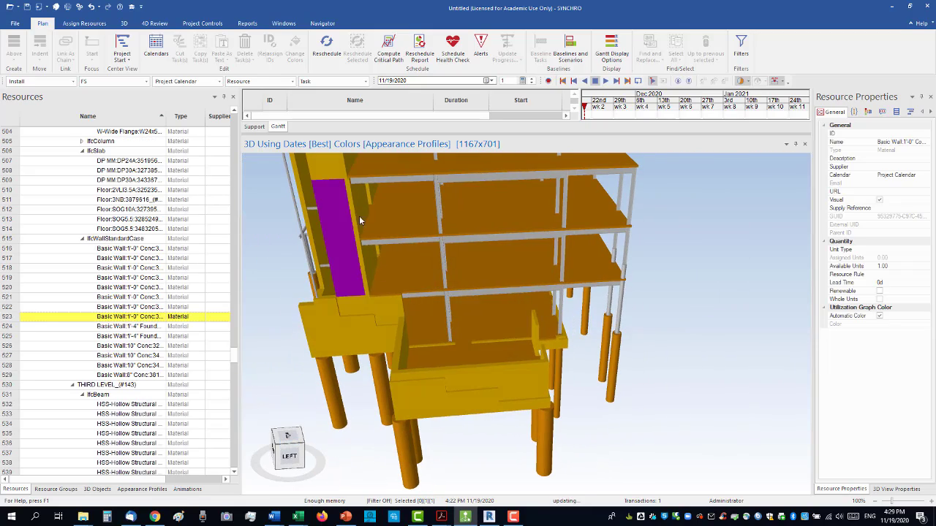
drag(359, 220, 418, 250)
click(364, 237)
Inspect the resource entry of an upper-level floor slab, clear the selection and review the whole building.
drag(595, 254, 471, 274)
click(472, 274)
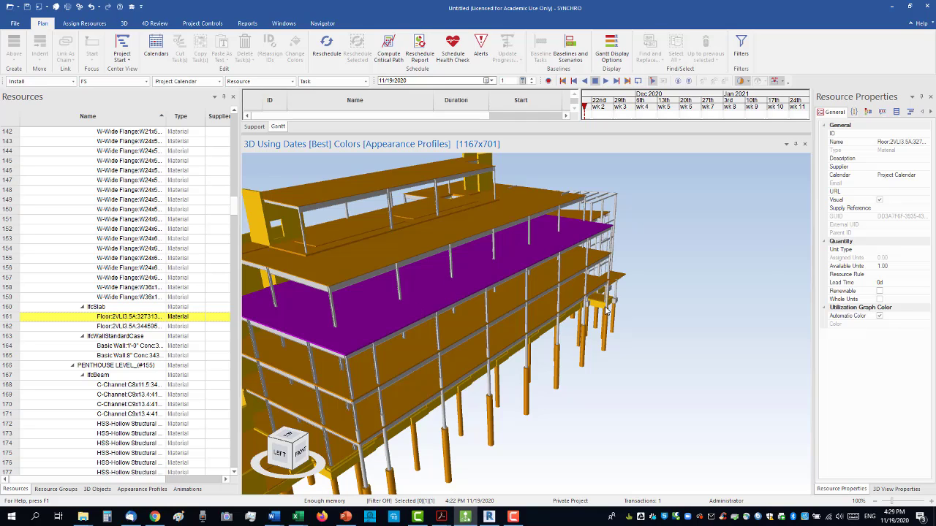
drag(606, 311, 476, 302)
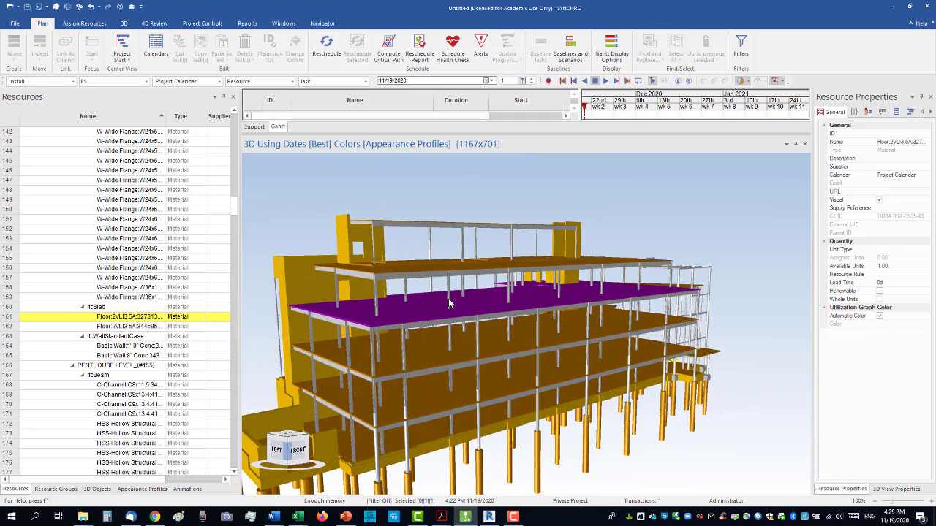
click(487, 303)
drag(731, 355, 475, 291)
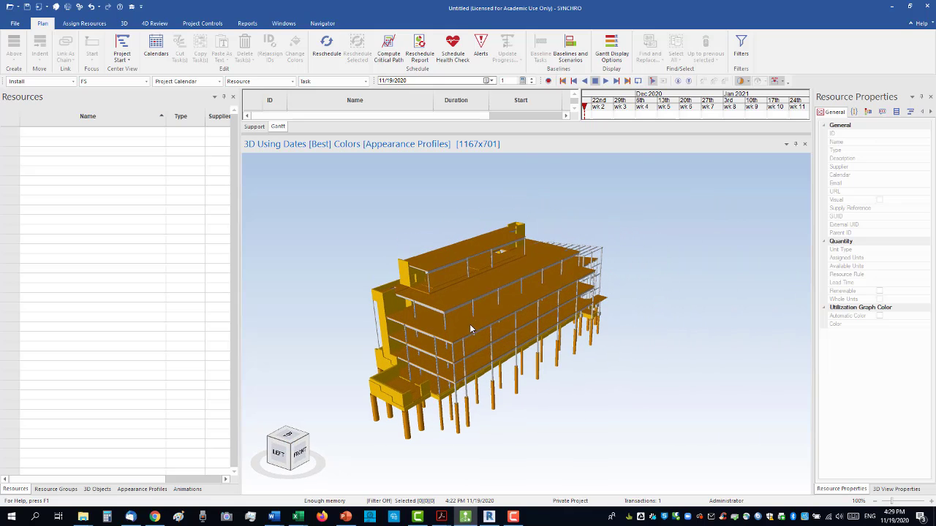
drag(471, 330, 470, 318)
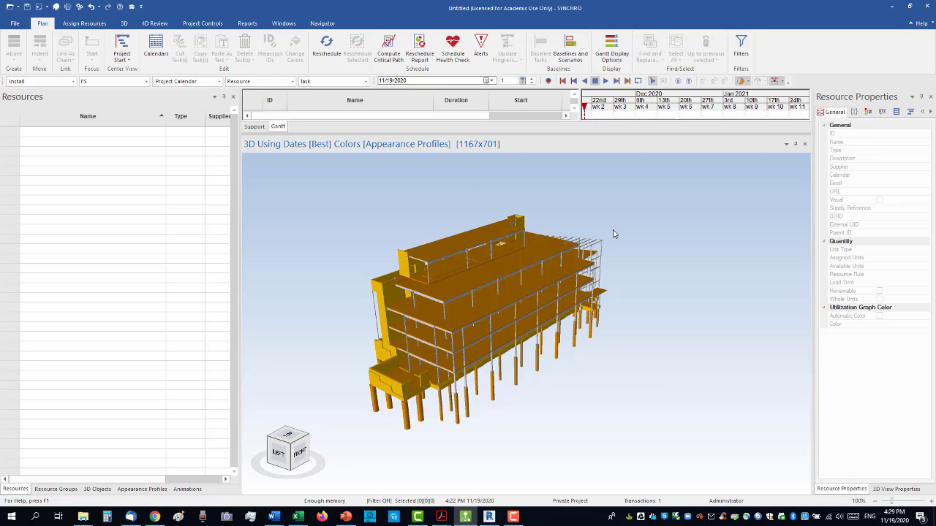
drag(442, 337, 487, 344)
middle_drag(494, 329, 516, 316)
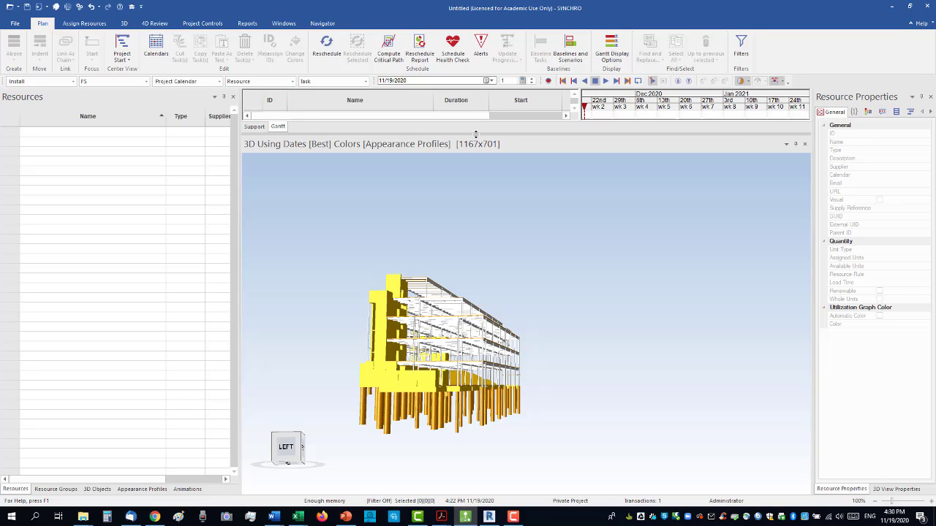
Enlarge the task table area and add a task named Piling with a duration of 14 days.
drag(475, 134, 476, 210)
click(354, 116)
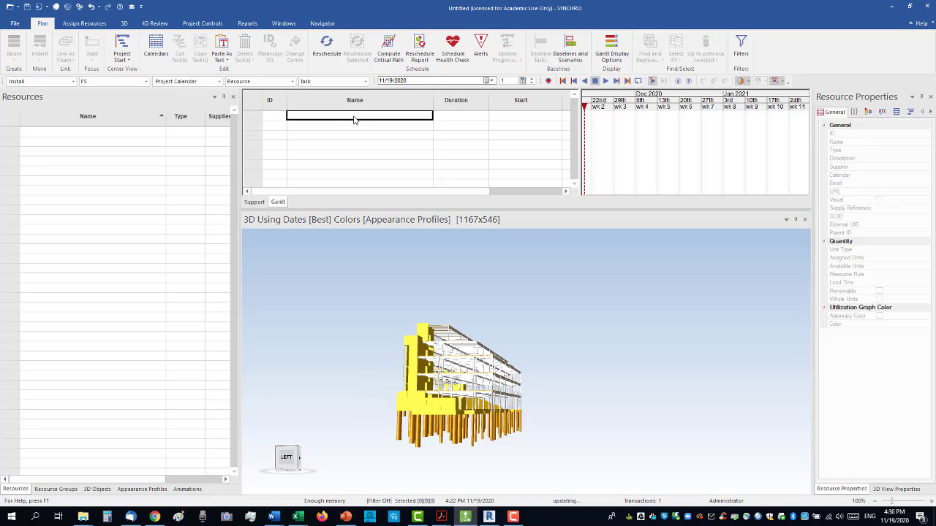
text(Piling)
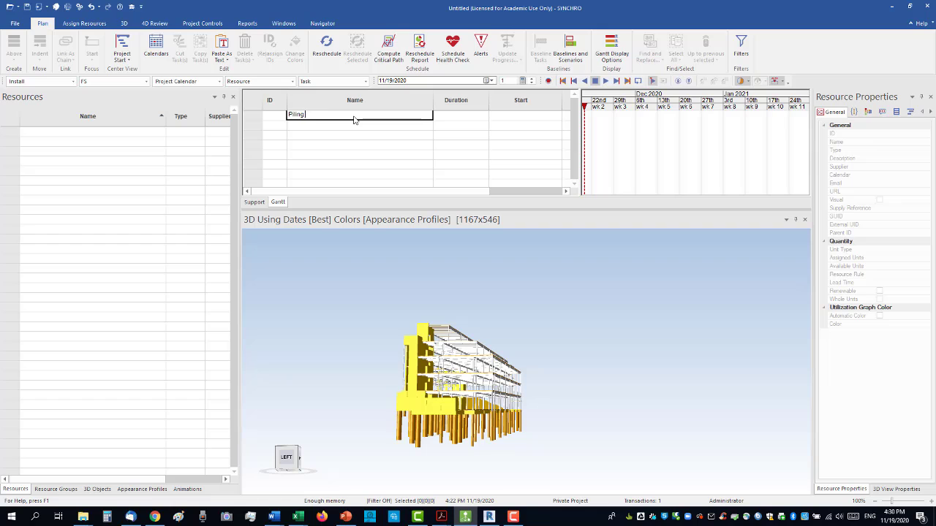
key(Return)
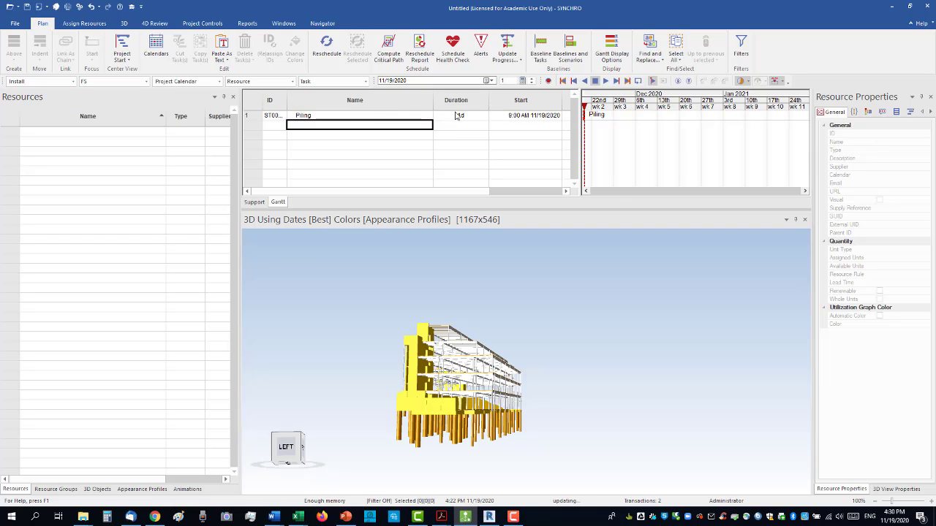
click(459, 116)
text(14)
key(Return)
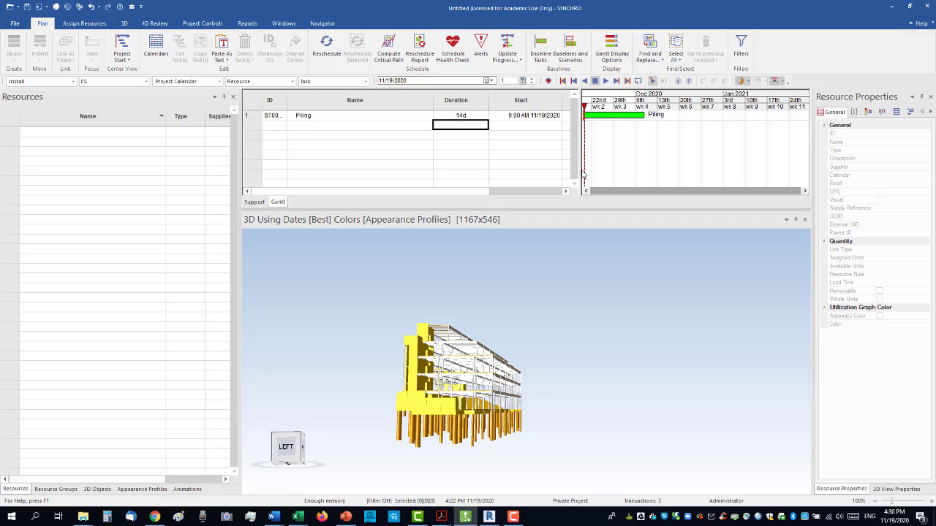
Widen the Gantt chart and shift its timeline back to include early November 2020.
drag(579, 168, 511, 168)
click(514, 191)
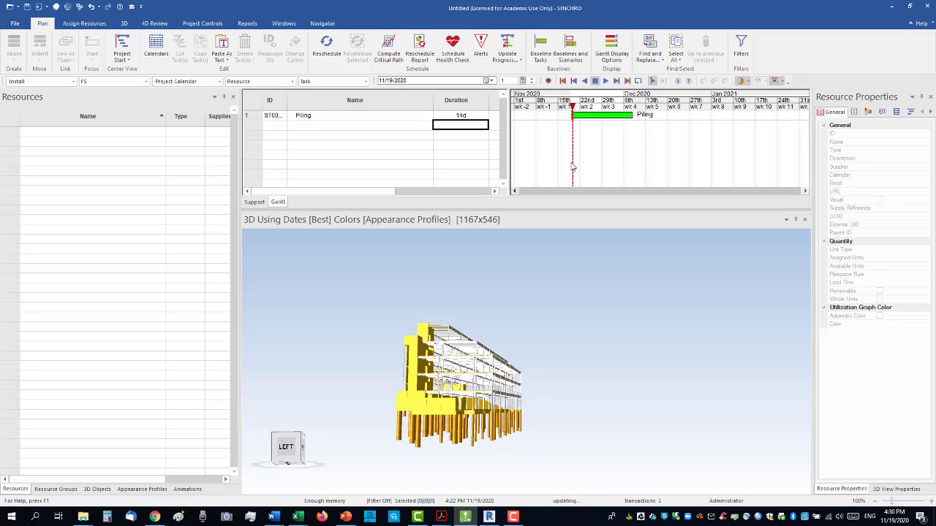
Select the foundation pile beneath the front wall's corner in the model together with the Piling task.
scroll(463, 439, up, 5)
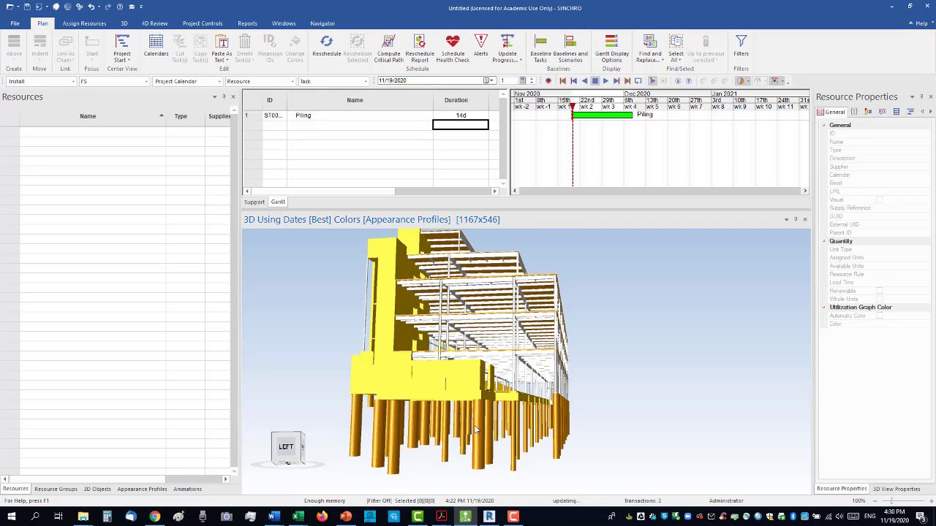
click(480, 414)
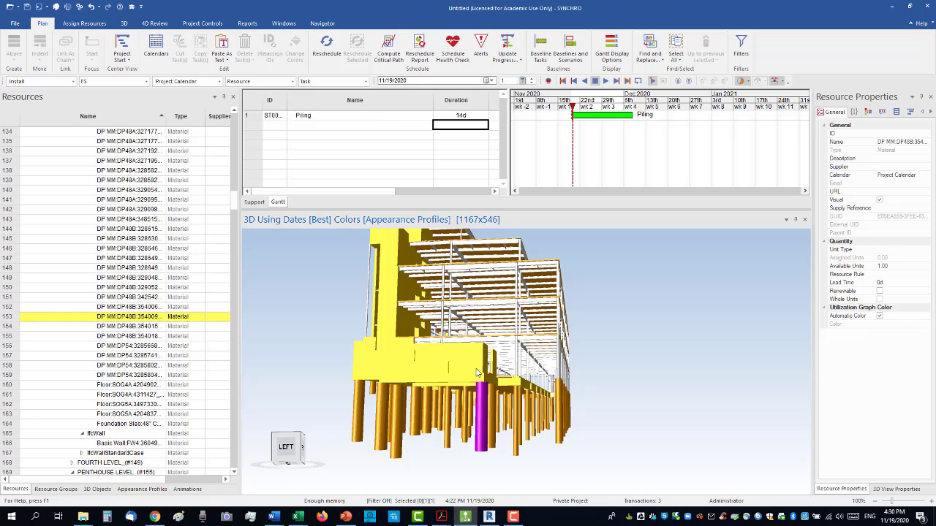
right_click(374, 121)
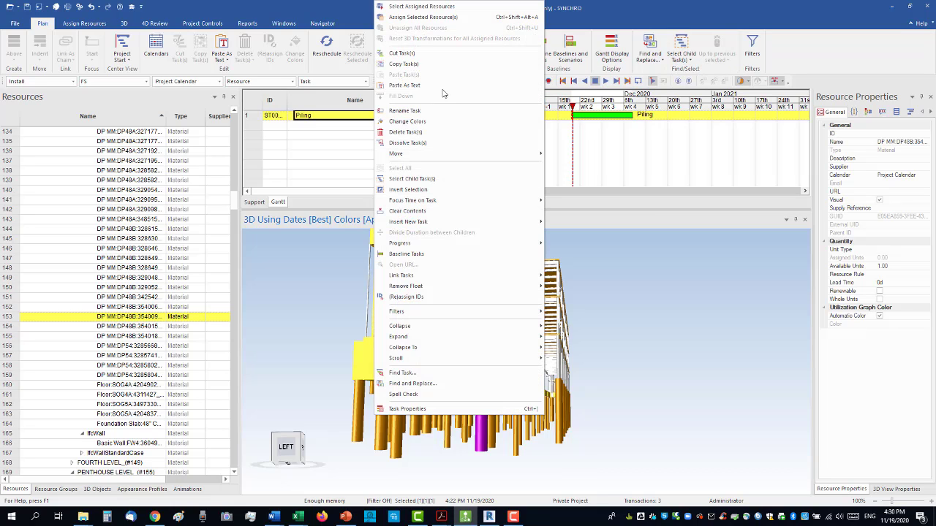
click(483, 12)
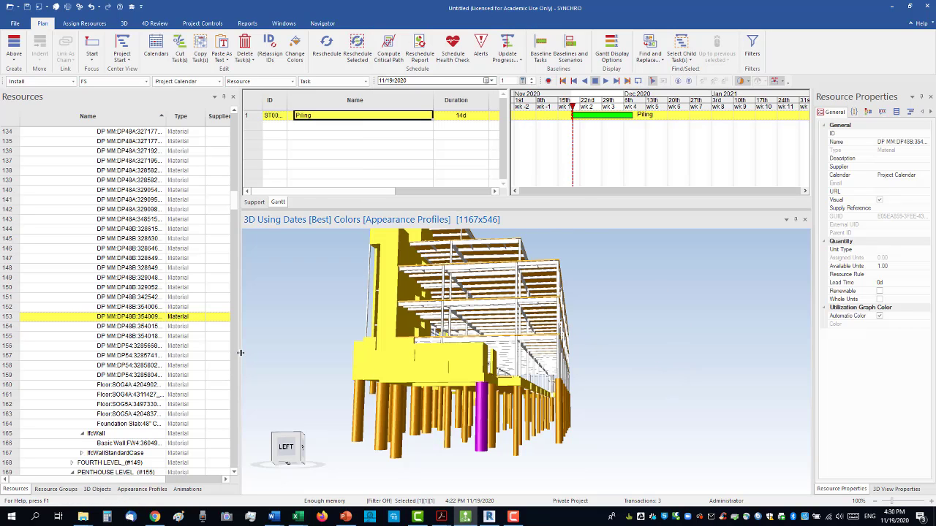
Widen the Resources table and remove Type, Supplier and Calendar from its selected columns.
drag(240, 353, 389, 343)
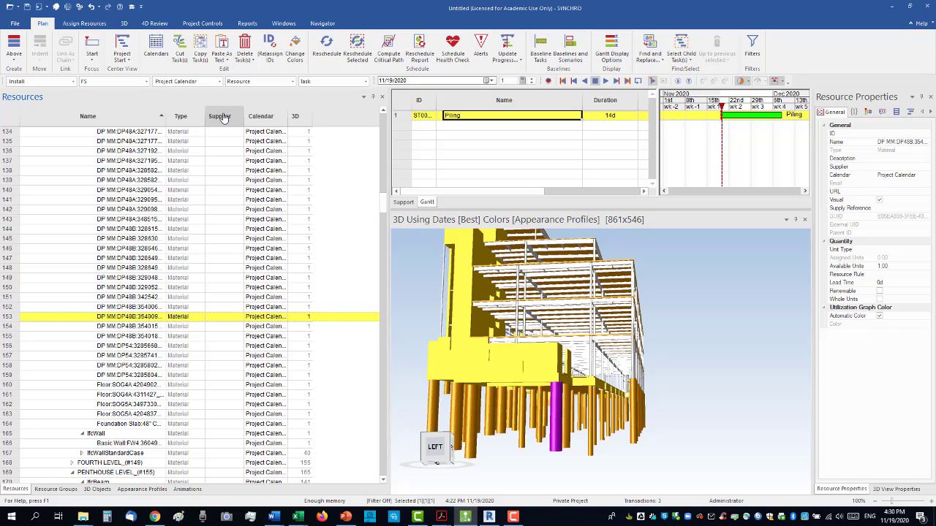
right_click(224, 119)
click(287, 160)
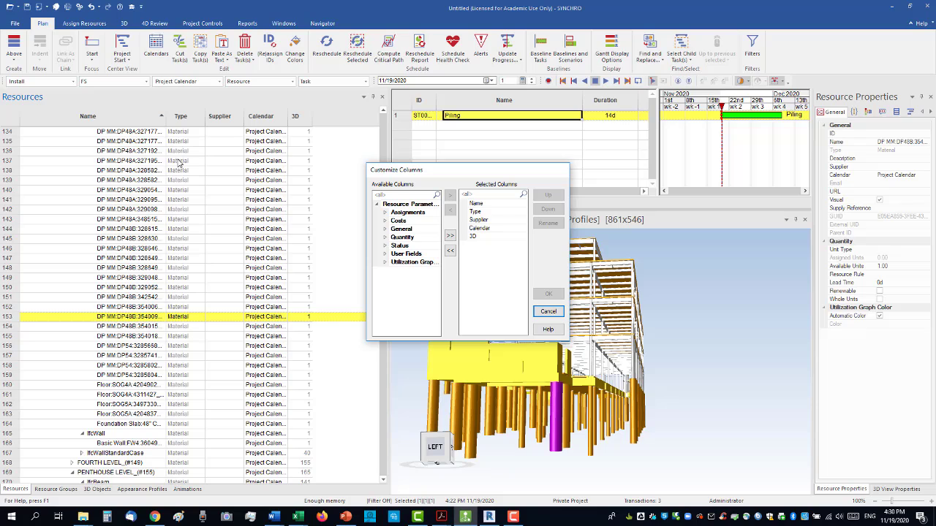
click(479, 211)
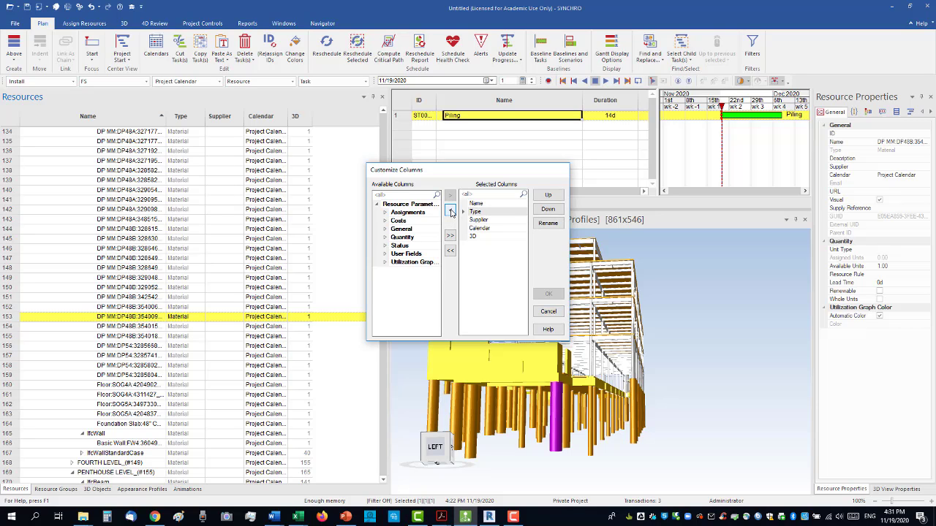
click(450, 211)
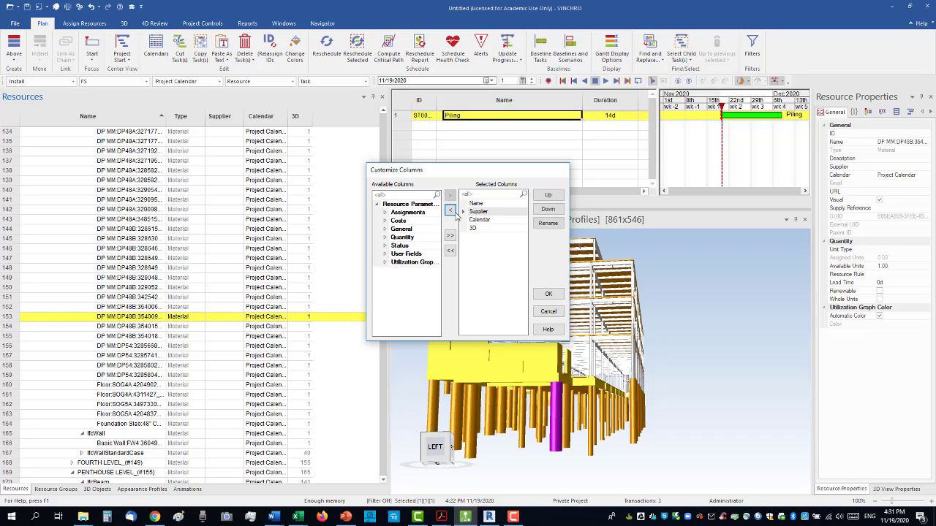
click(450, 211)
click(481, 213)
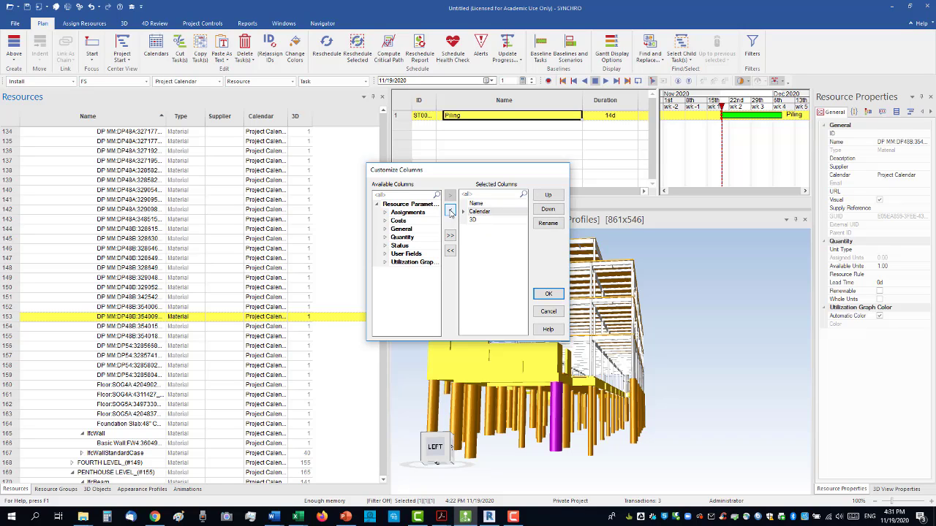
click(450, 211)
click(472, 213)
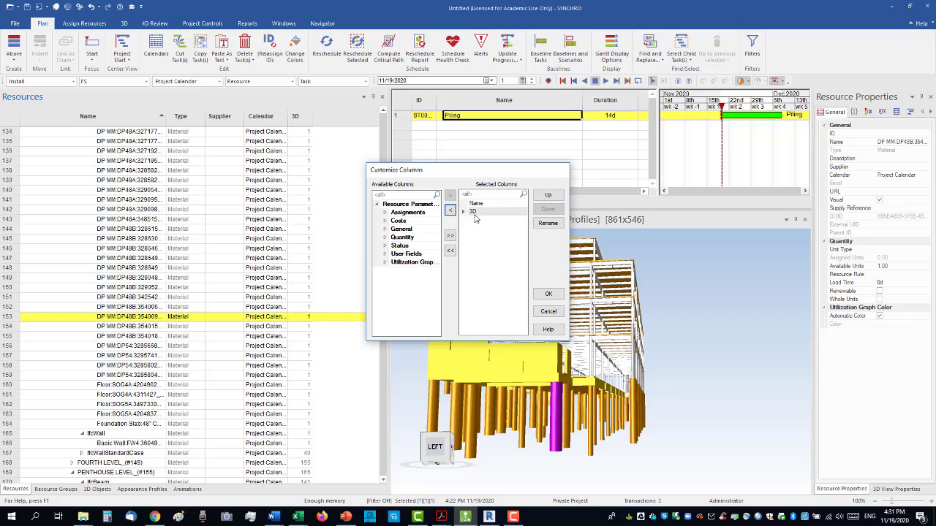
click(450, 211)
Enlarge the column customization dialog and add the Task IDs and Tasks assignment columns.
drag(569, 244, 689, 244)
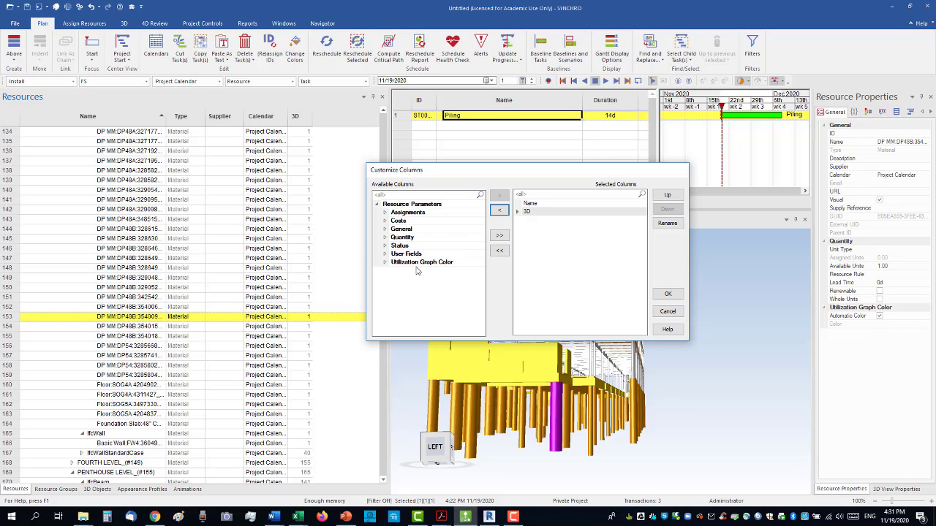
click(384, 213)
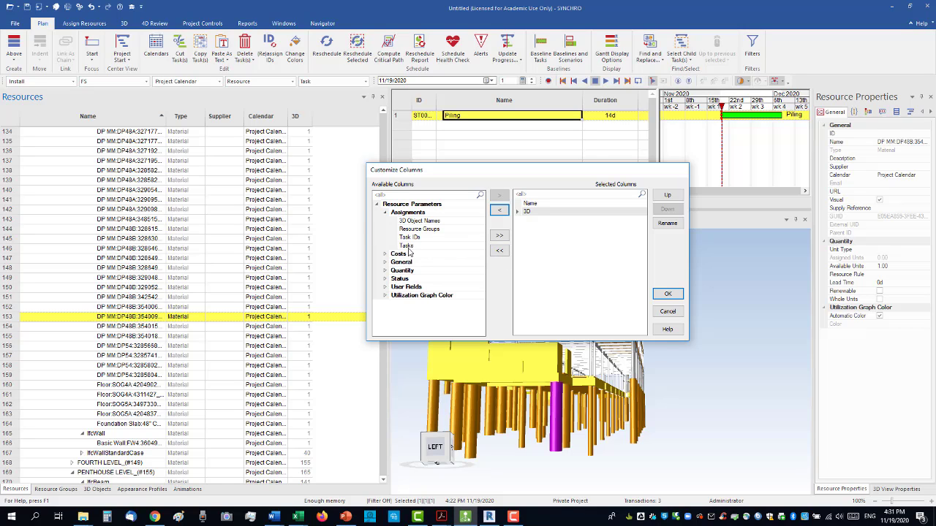
click(414, 239)
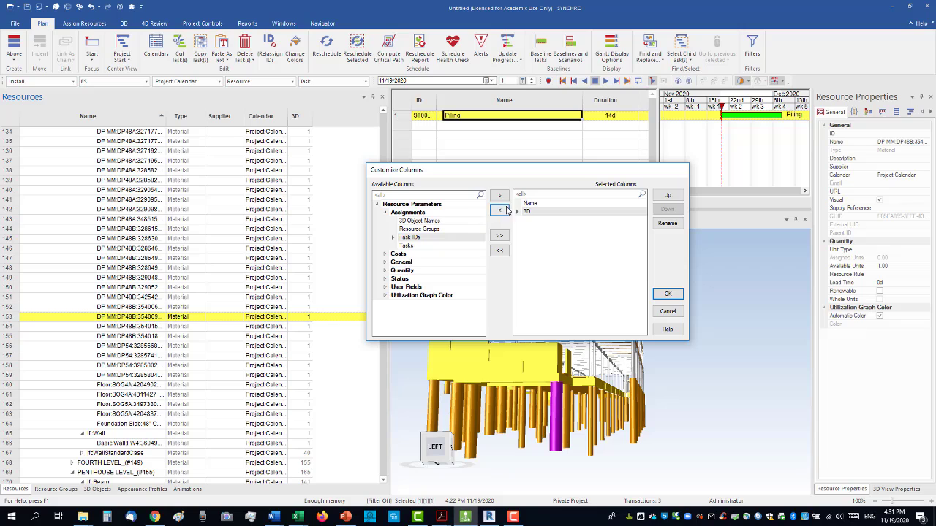
click(499, 195)
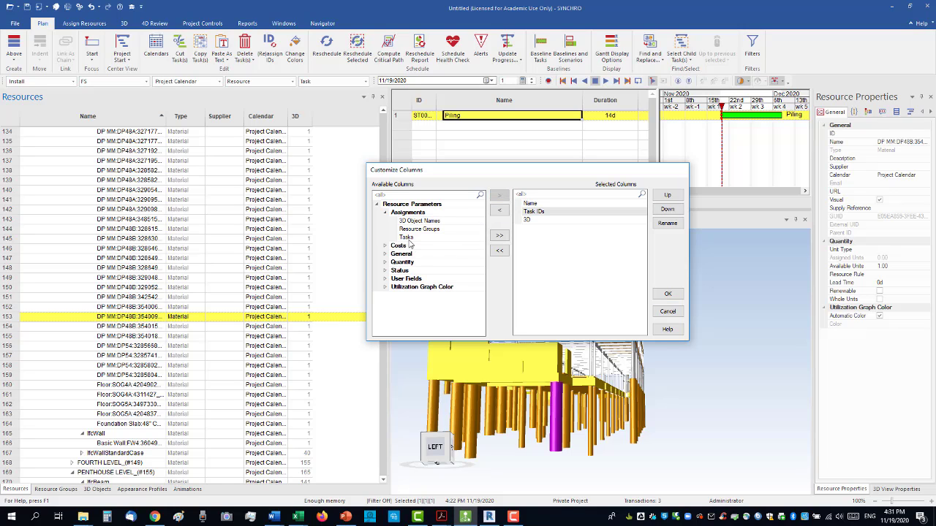
click(407, 239)
click(499, 195)
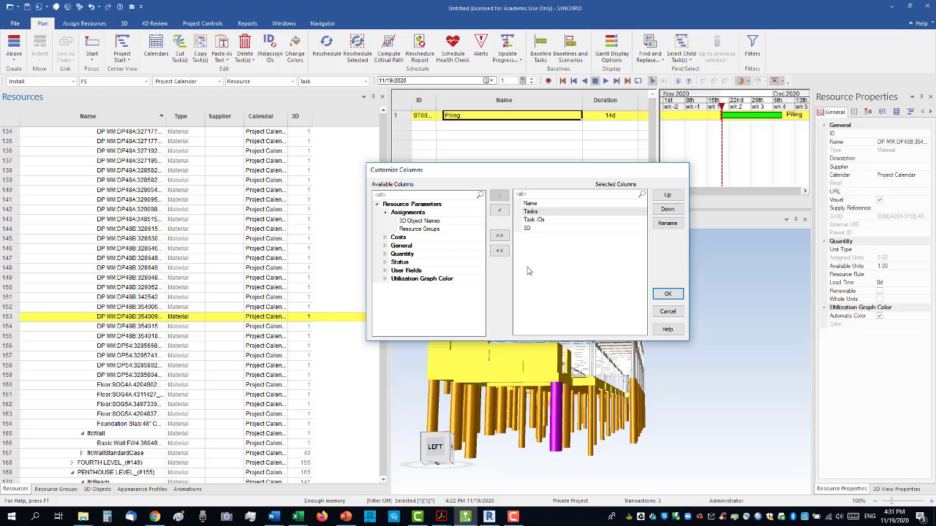
Add the IfcBuildingStorey user field as a column and apply the customized resource columns.
click(385, 212)
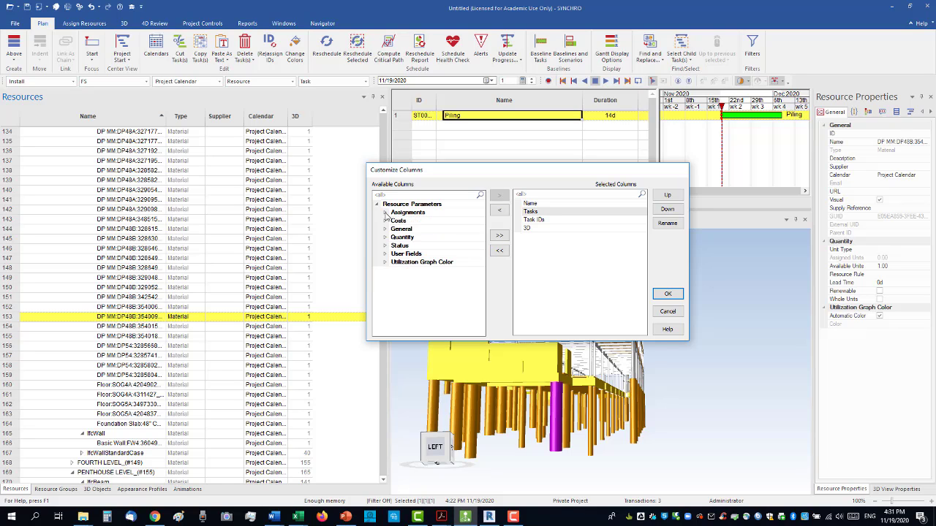
click(385, 229)
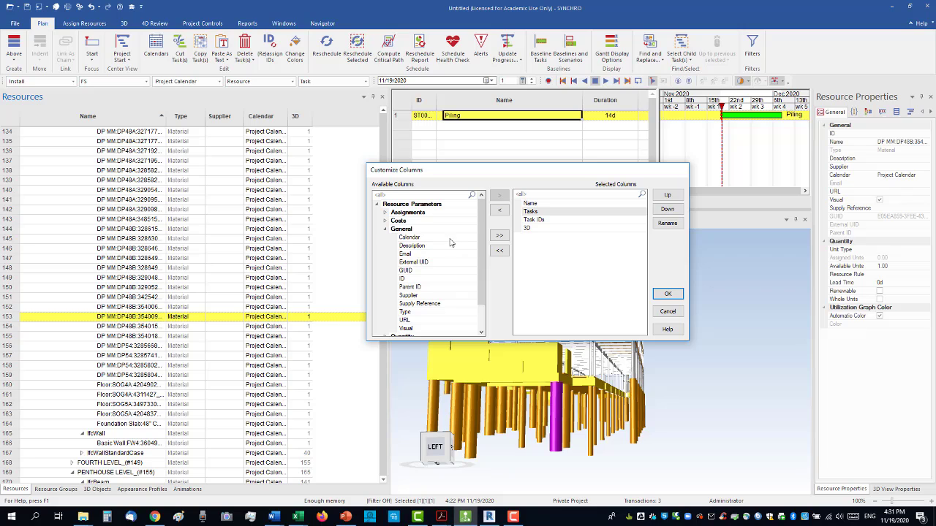
scroll(448, 242, down, 1)
scroll(453, 275, up, 1)
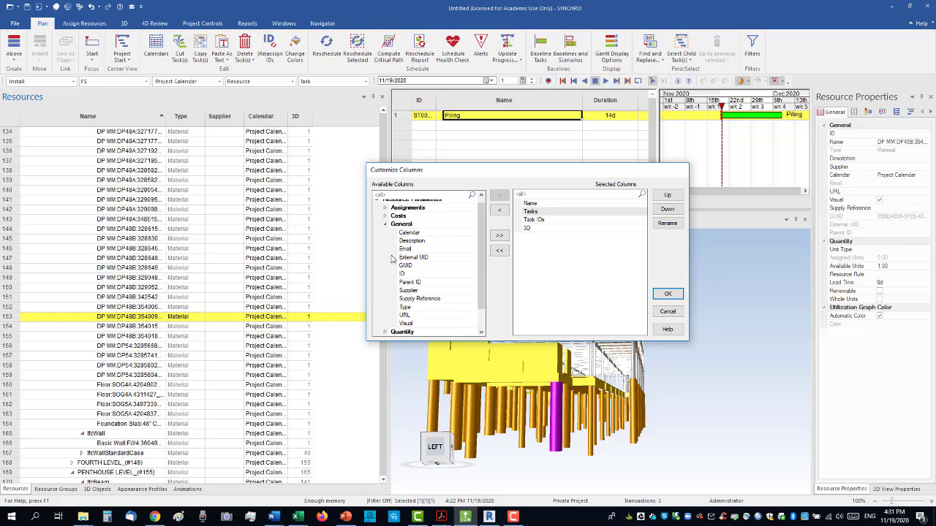
click(385, 225)
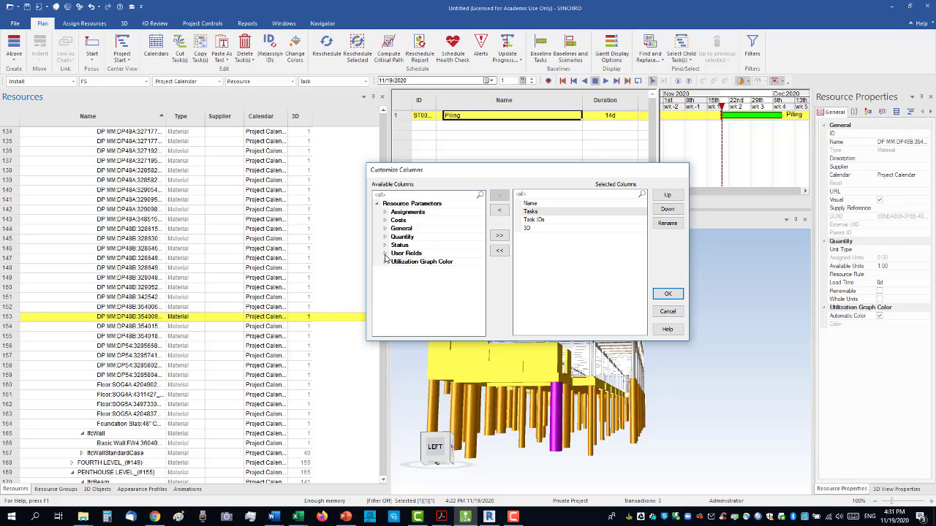
click(385, 254)
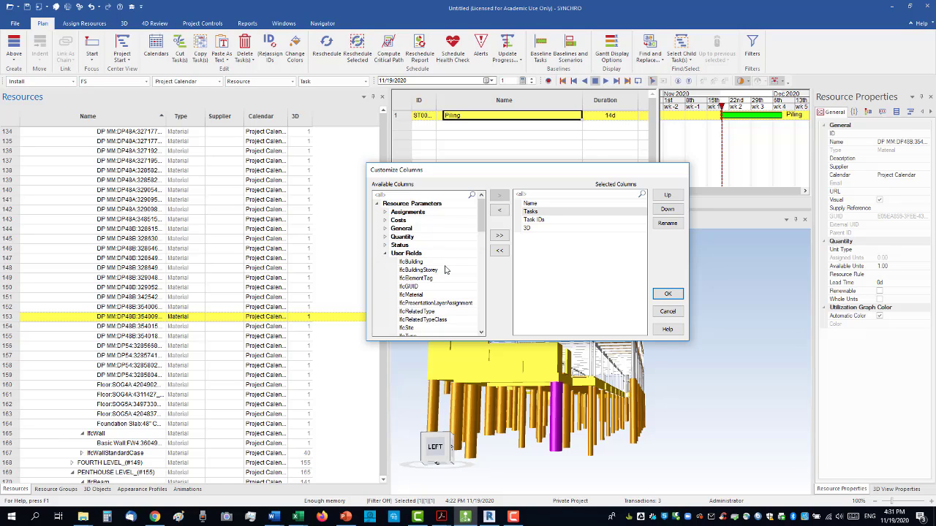
click(420, 271)
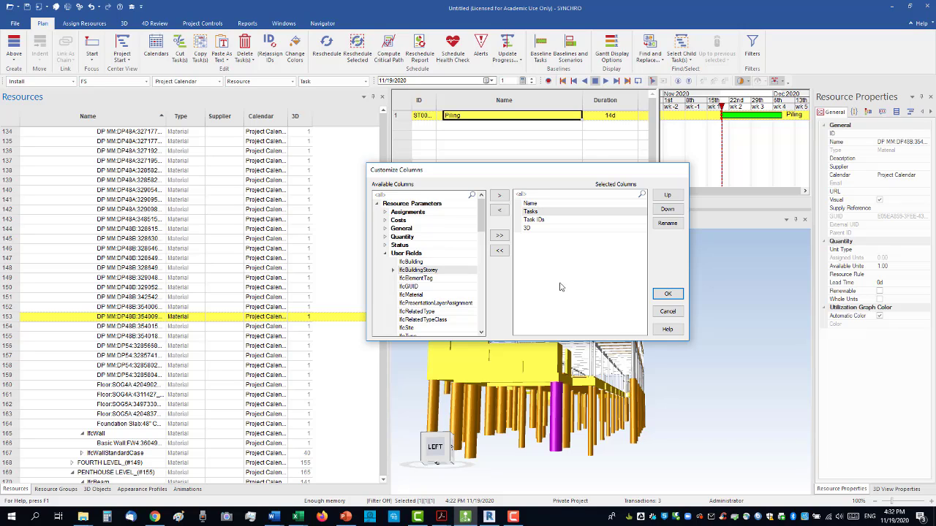
click(500, 196)
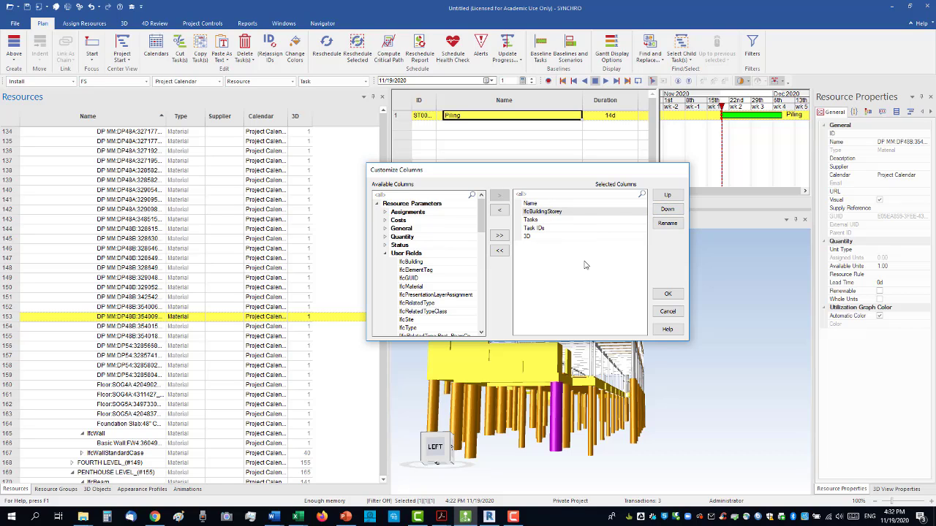
click(667, 295)
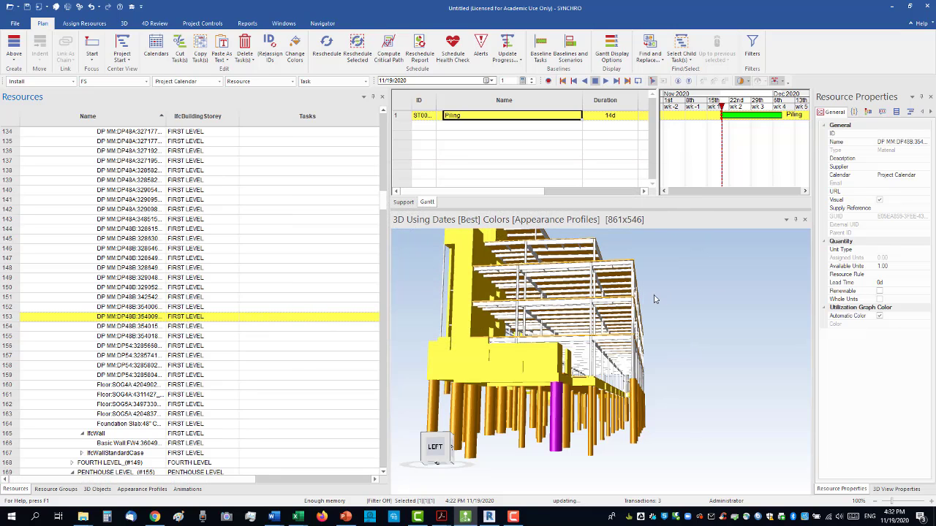
Narrow the Tasks column in the Resources table so that the Task ID column fits beside it.
drag(241, 481, 278, 483)
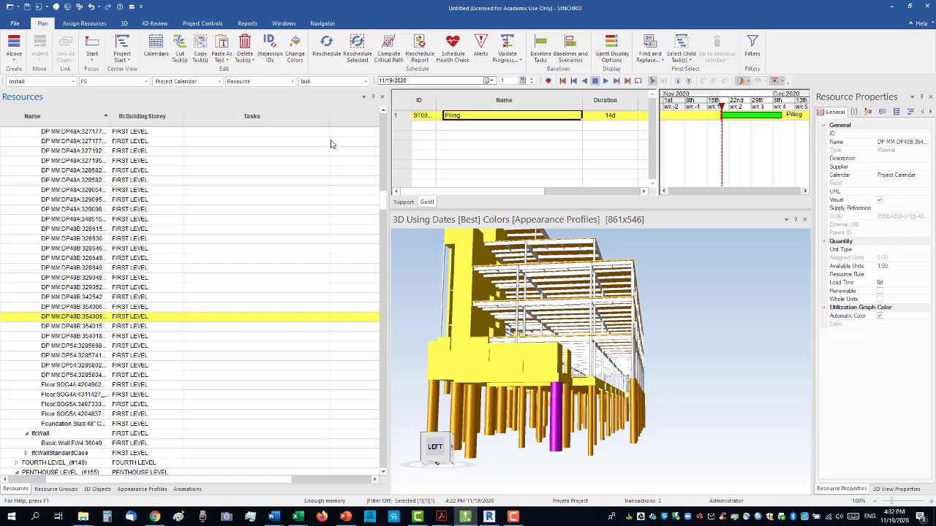
drag(327, 123, 246, 122)
drag(293, 480, 250, 480)
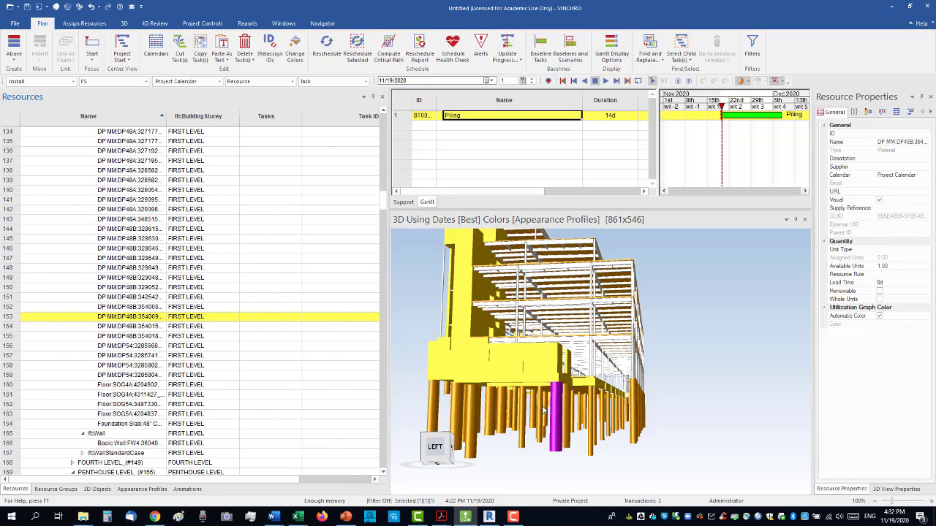
Assign the pile beneath the front wall's corner to the Piling task.
click(555, 439)
right_click(571, 116)
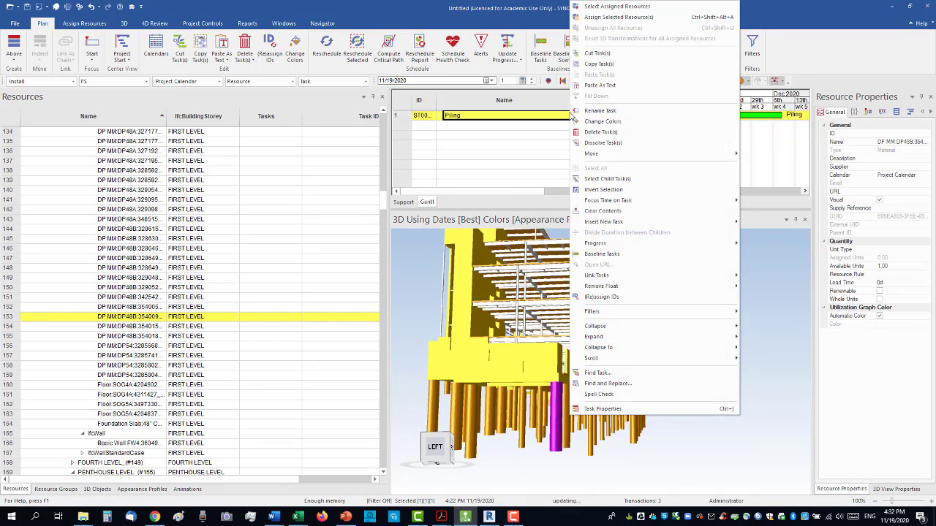
click(634, 20)
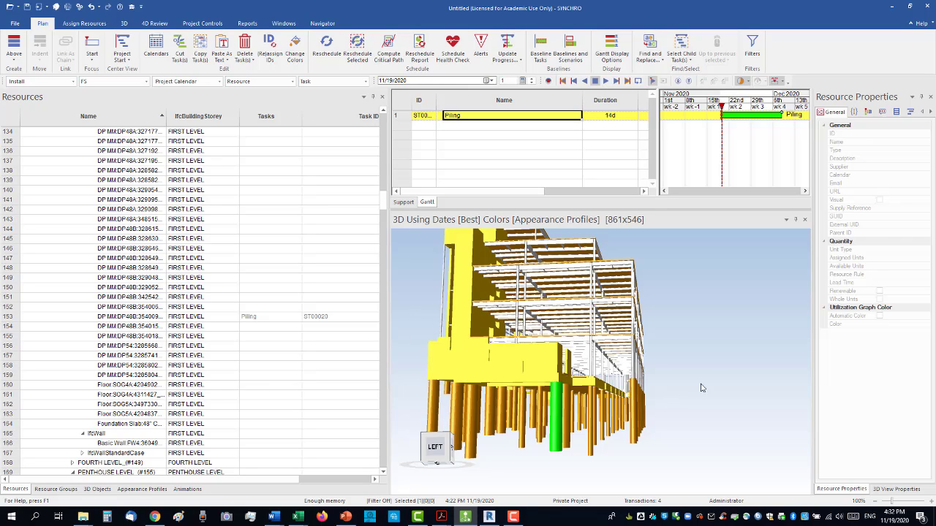
Select the thinner neighbouring pile and unassign all resources from the Piling task.
click(522, 422)
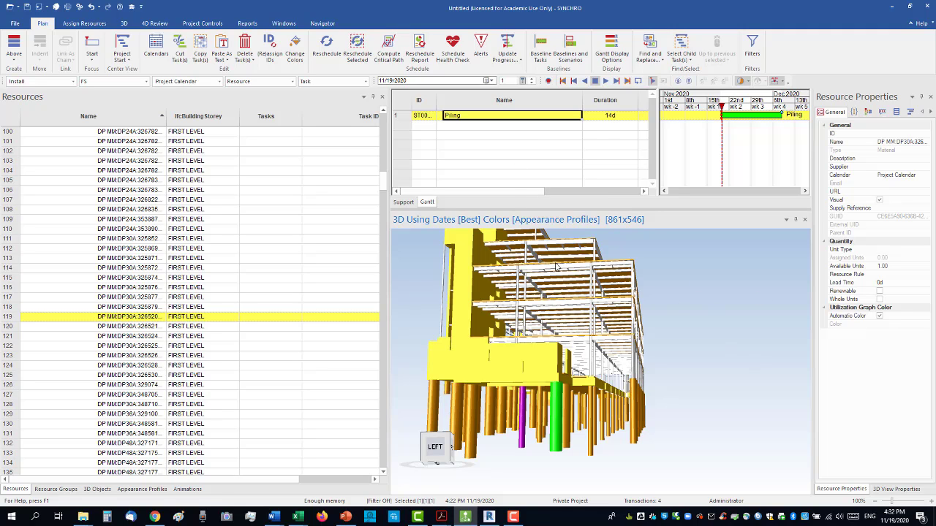
right_click(574, 116)
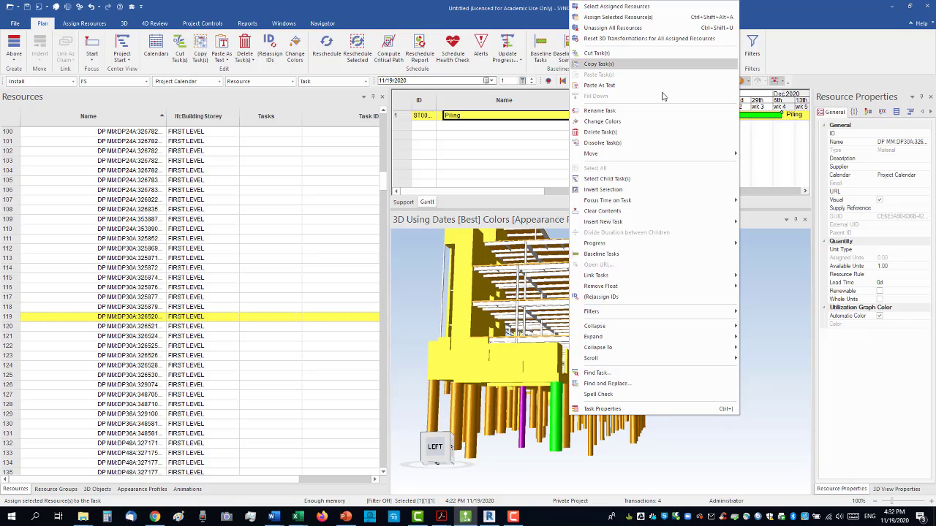
click(575, 471)
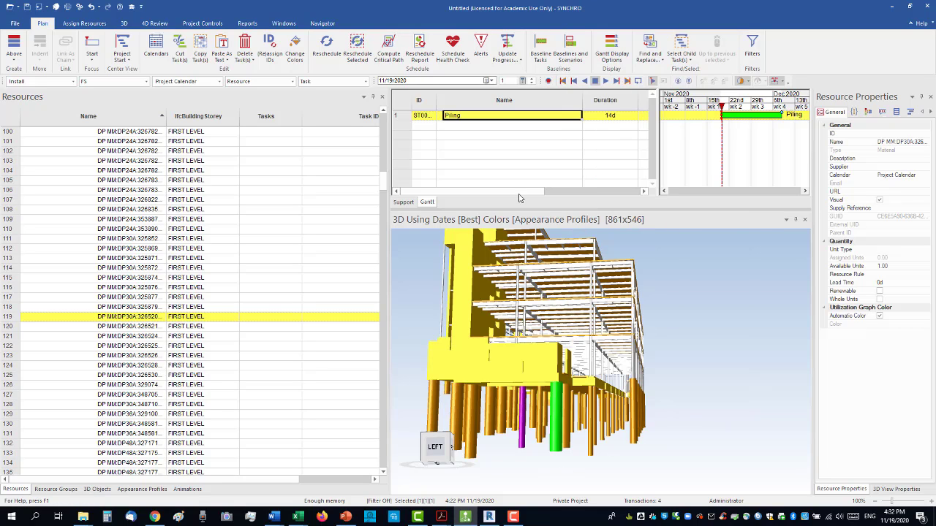
right_click(546, 116)
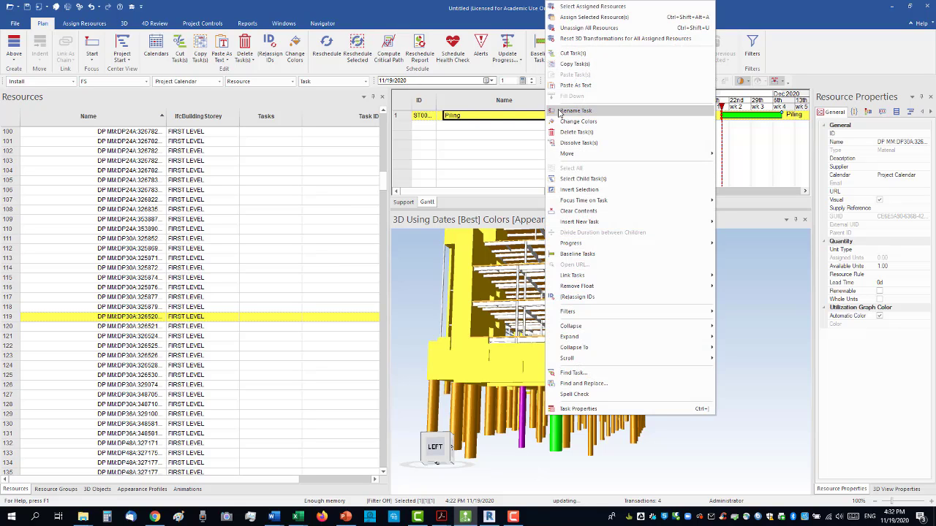
click(611, 28)
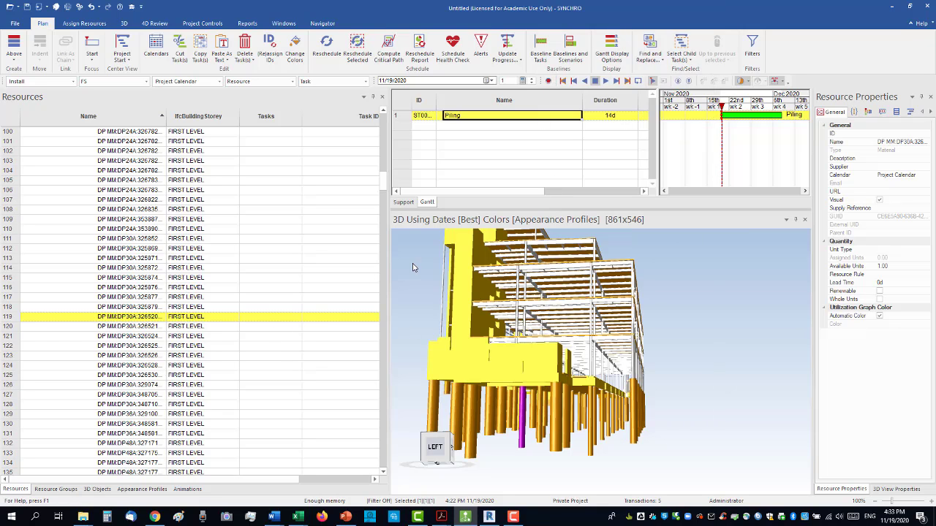
Clear the current pile selection and select all the piles beneath the building with one selection window.
middle_drag(613, 422, 705, 401)
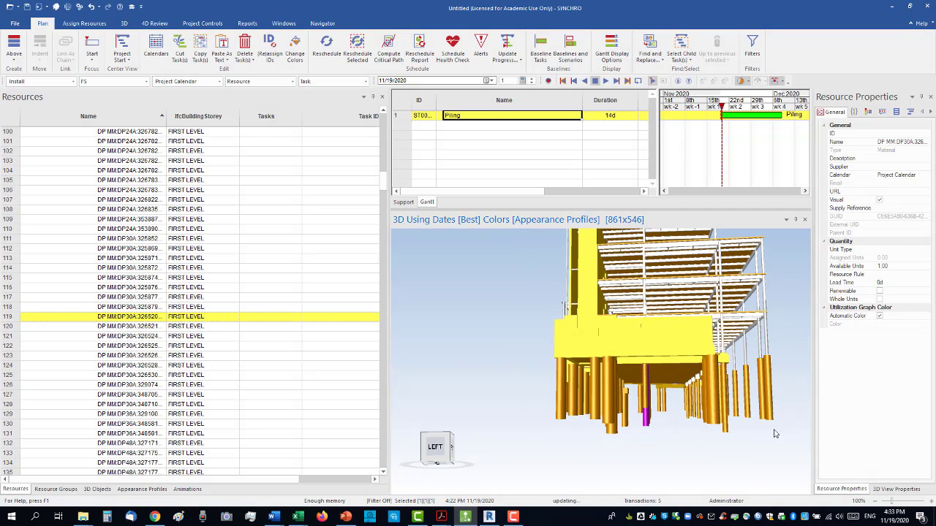
click(669, 427)
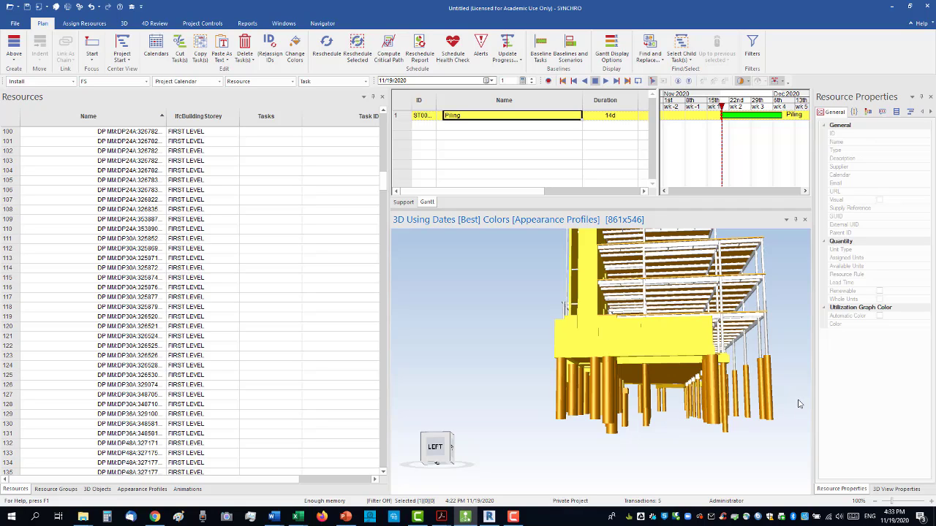
drag(799, 400, 517, 464)
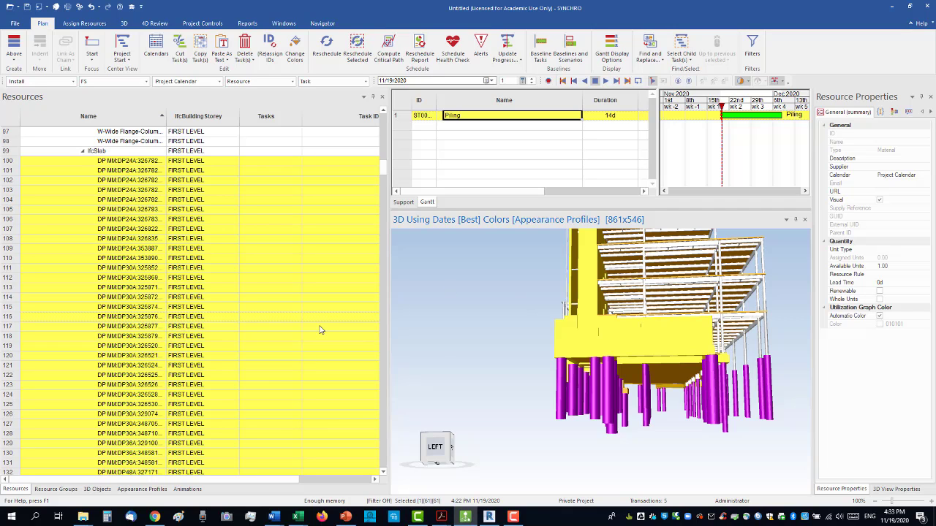
drag(684, 382, 503, 380)
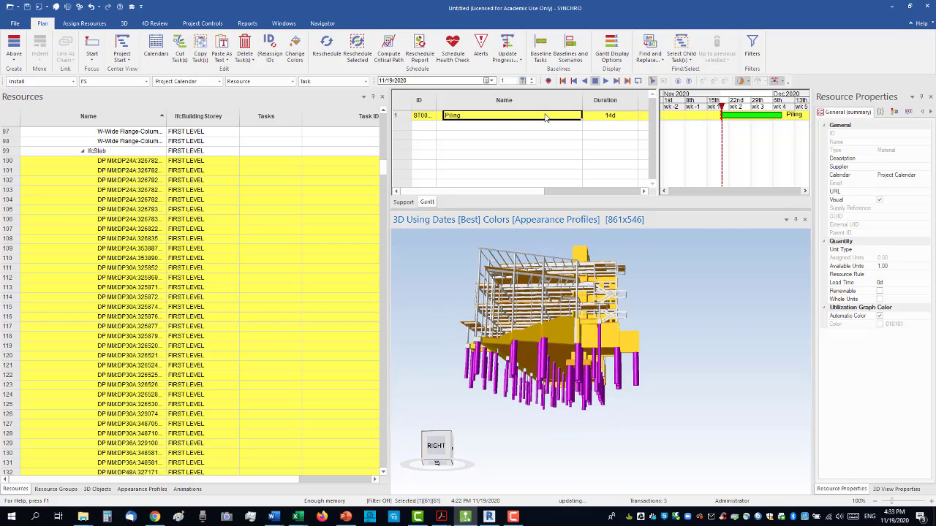
right_click(545, 117)
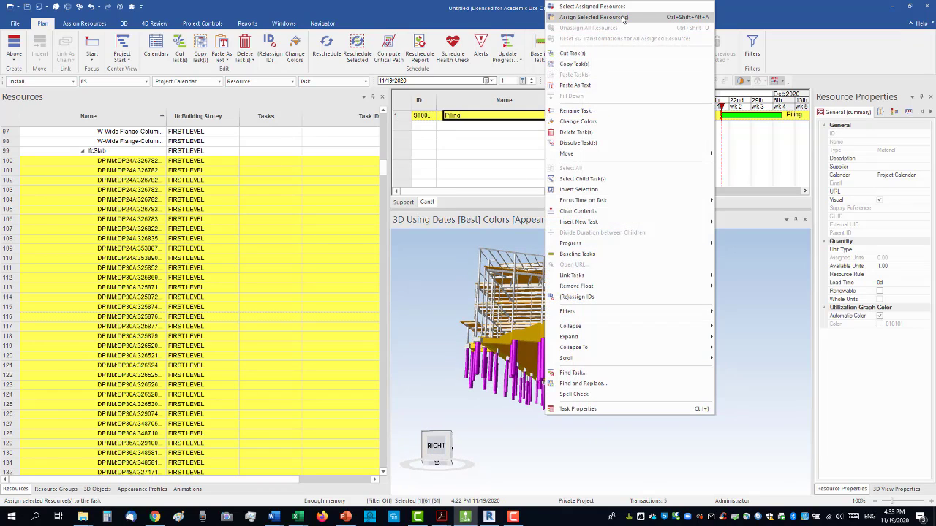
click(658, 430)
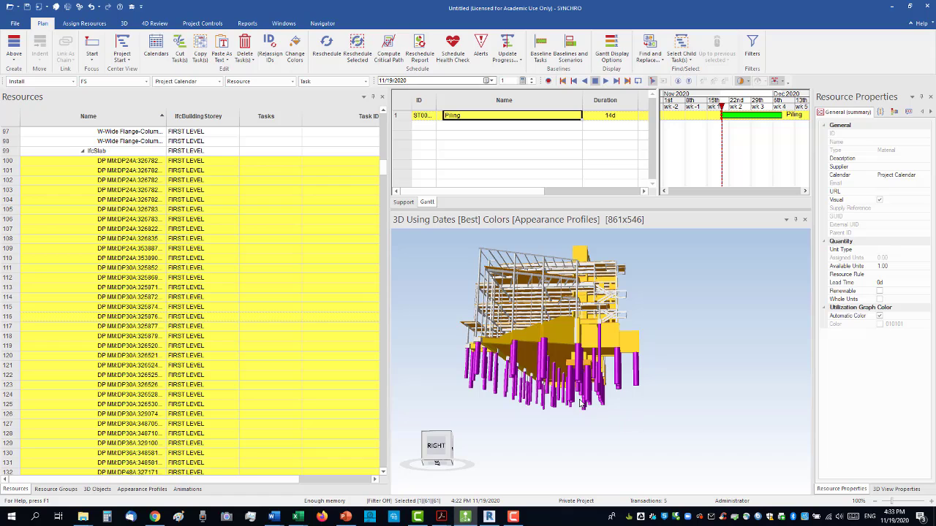
Clear the pile selection, locate one pile in the resource list and select the whole First Level IfcSlab group containing it.
click(622, 400)
click(574, 429)
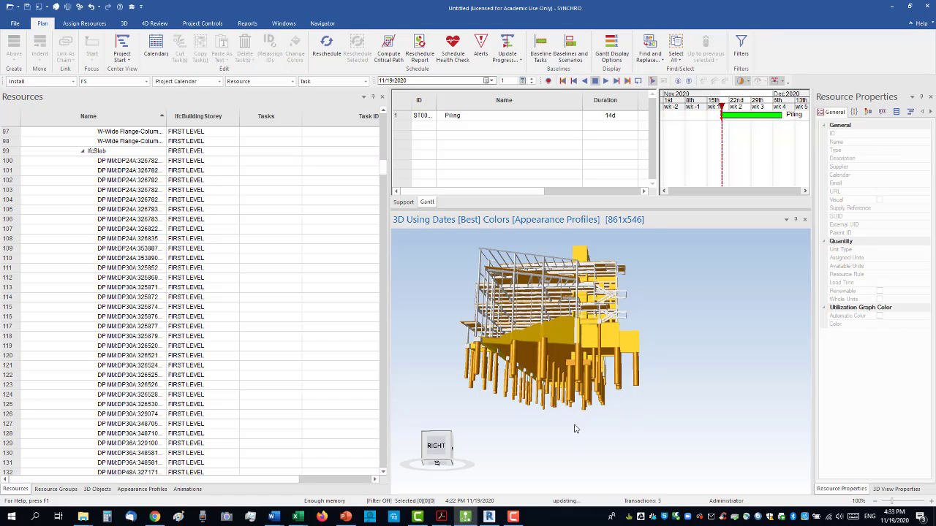
click(543, 356)
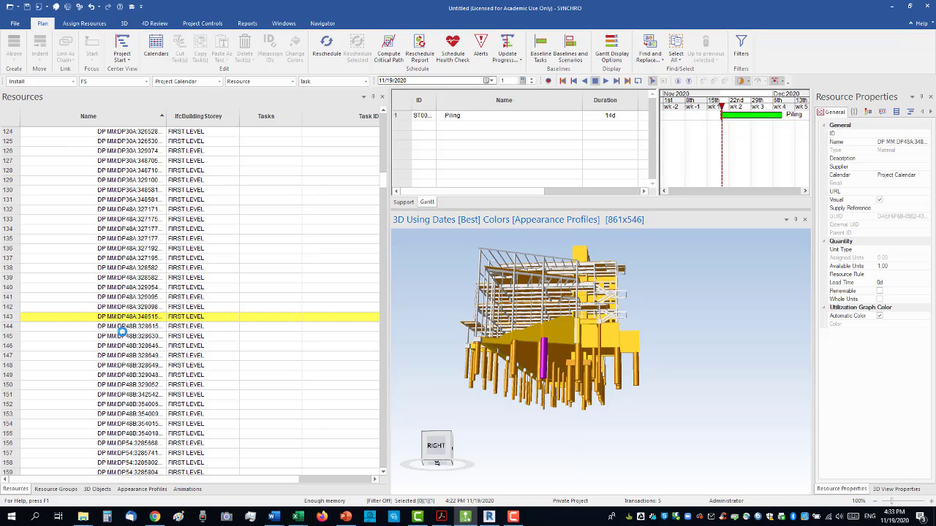
scroll(135, 311, up, 8)
scroll(125, 300, up, 7)
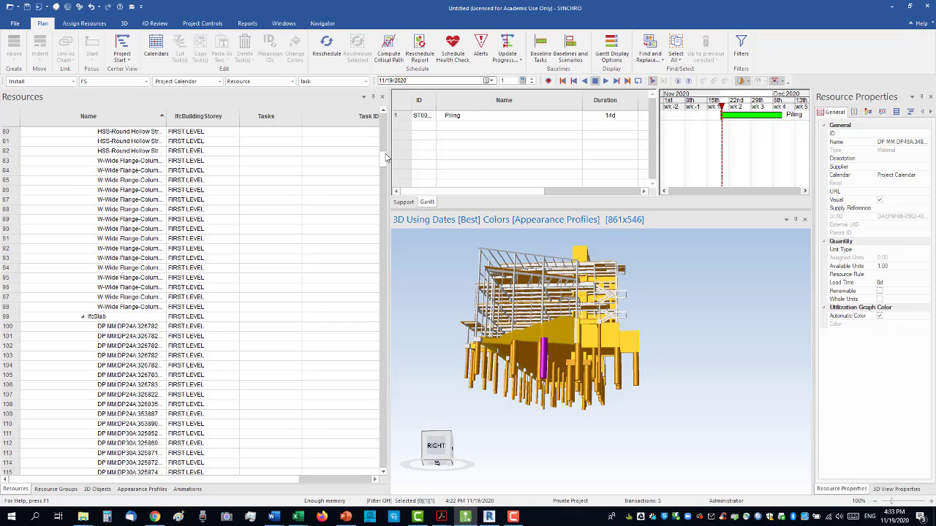
mouse_move(385, 157)
mouse_down()
mouse_move(385, 186)
mouse_move(394, 164)
mouse_up()
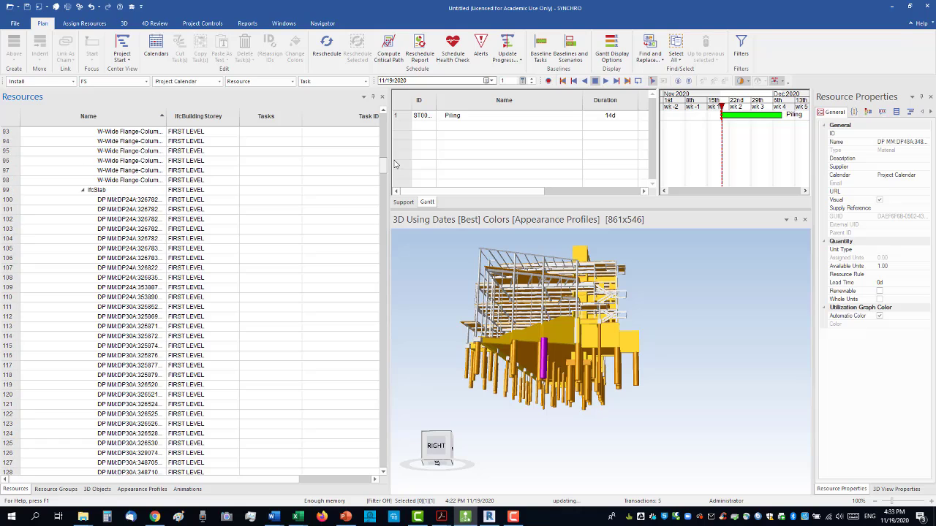
click(103, 190)
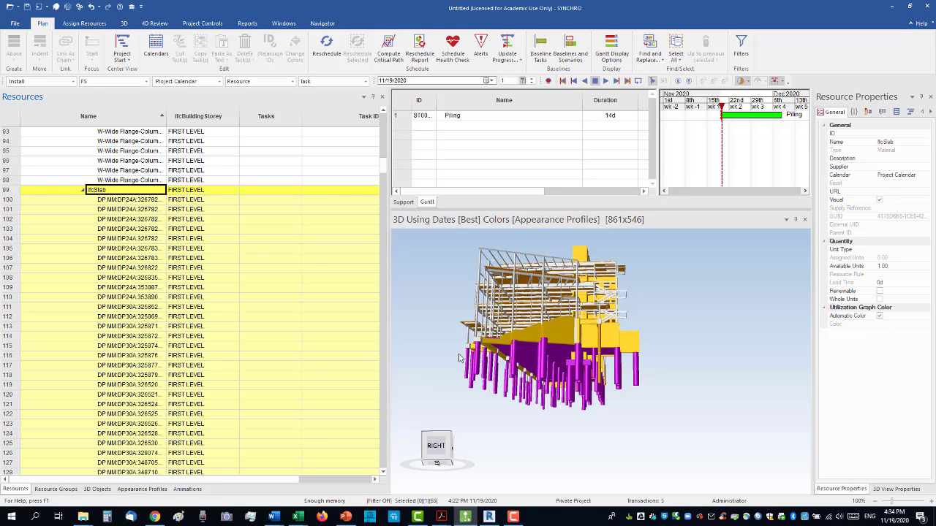
Review the selected IfcSlab items and remove the large foundation slab and the small slab beside it from the selection.
scroll(172, 326, down, 15)
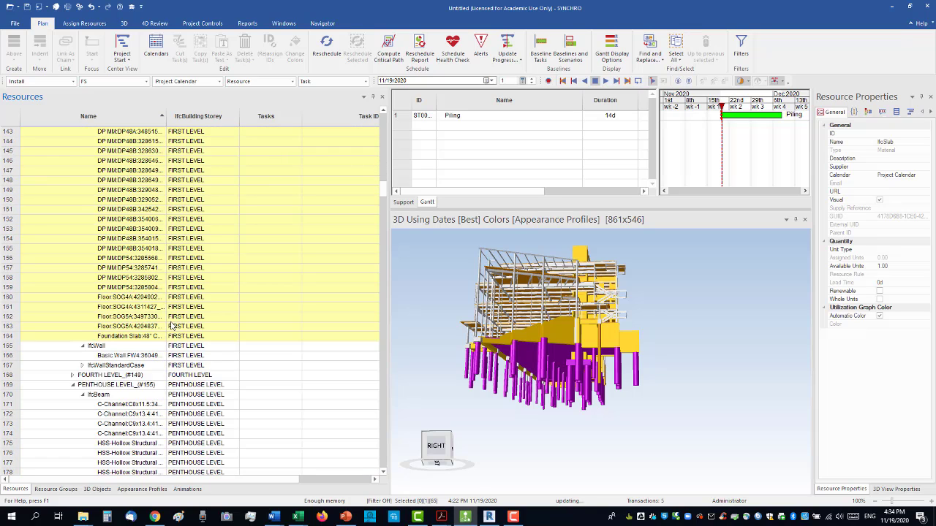
scroll(172, 327, up, 3)
drag(479, 382, 692, 343)
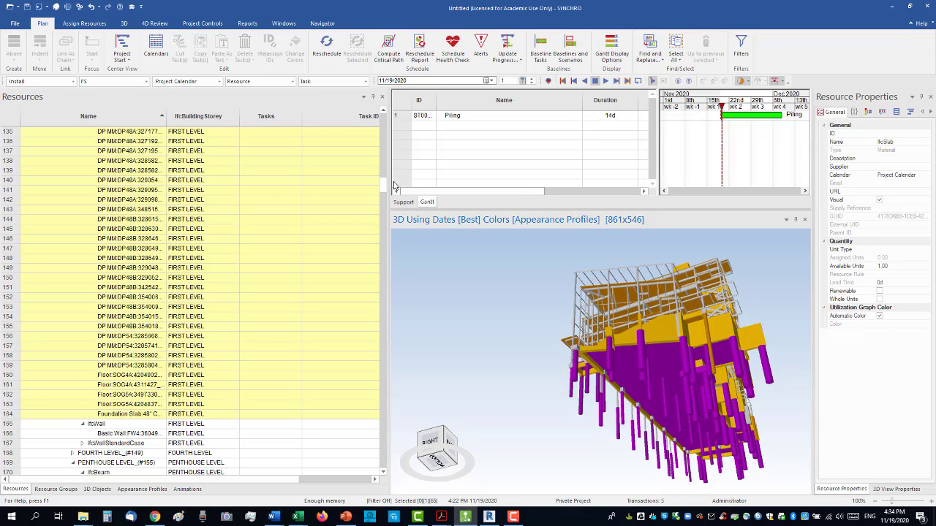
scroll(117, 190, up, 14)
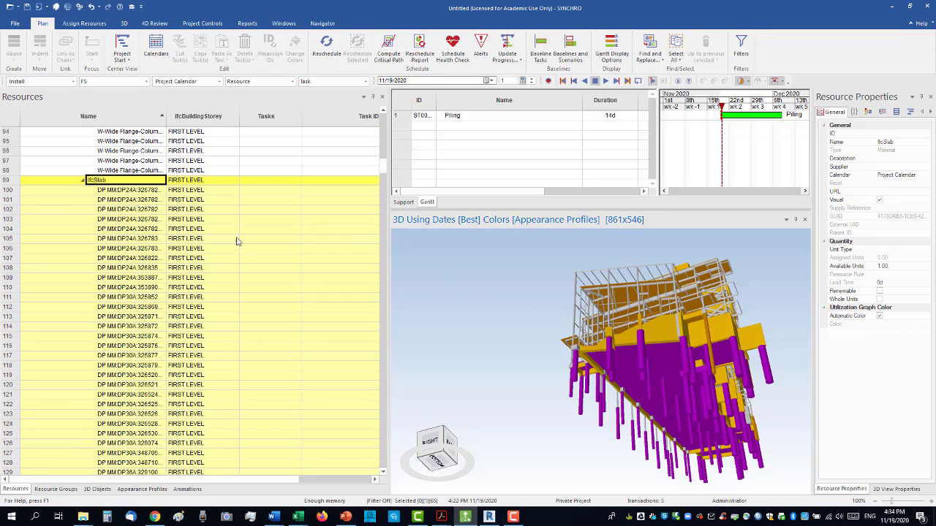
middle_drag(683, 314, 587, 293)
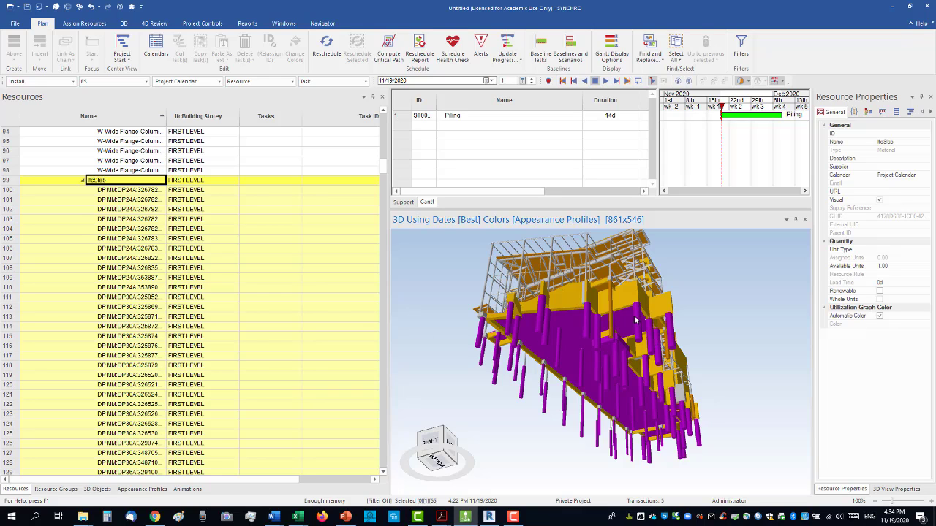
scroll(635, 320, up, 3)
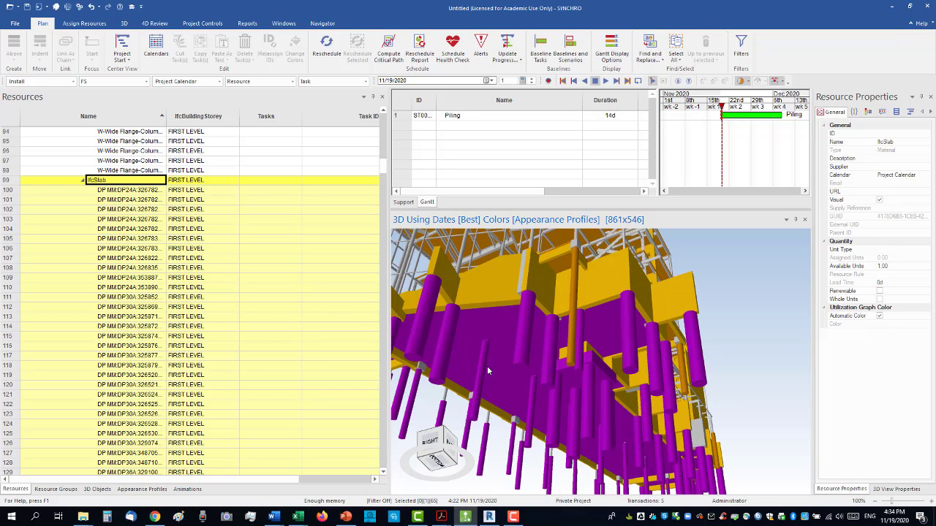
scroll(511, 368, down, 1)
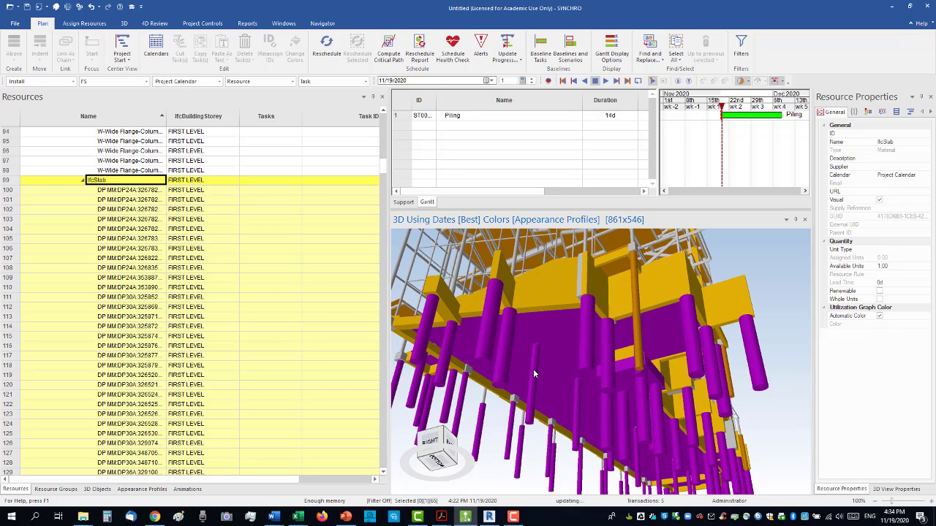
click(564, 329)
scroll(642, 371, up, 3)
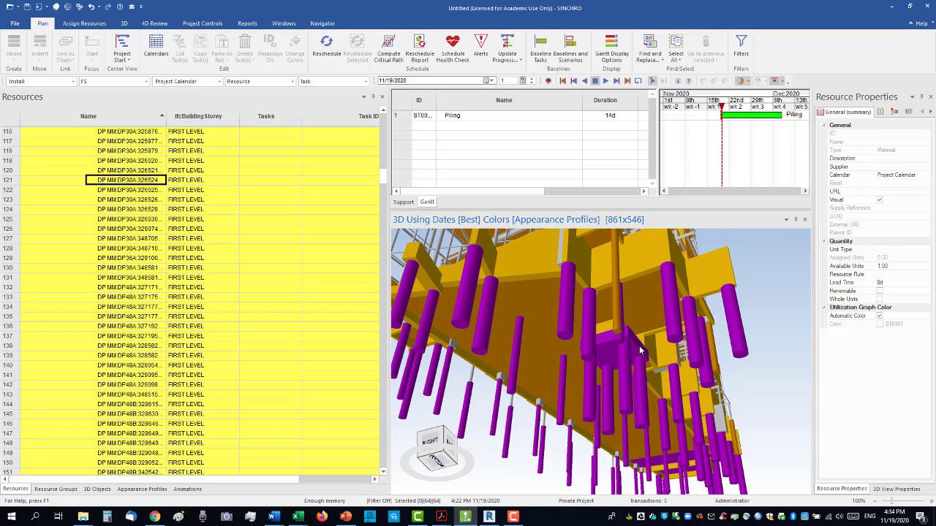
ctrl+click(640, 346)
Remove the two remaining floor slabs at the building's end and the mistakenly picked foundation wall, keeping only piles selected.
scroll(688, 439, down, 4)
middle_drag(708, 407, 631, 444)
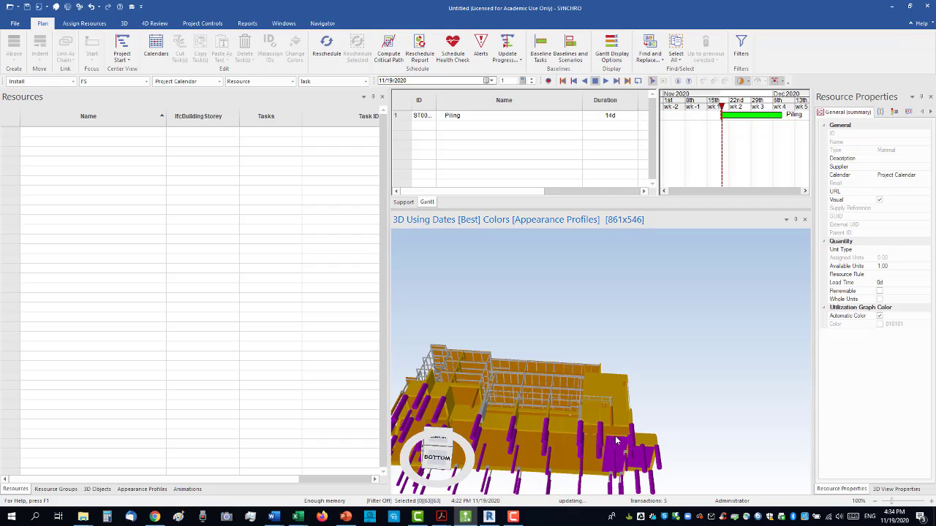
ctrl+click(627, 455)
scroll(616, 441, up, 8)
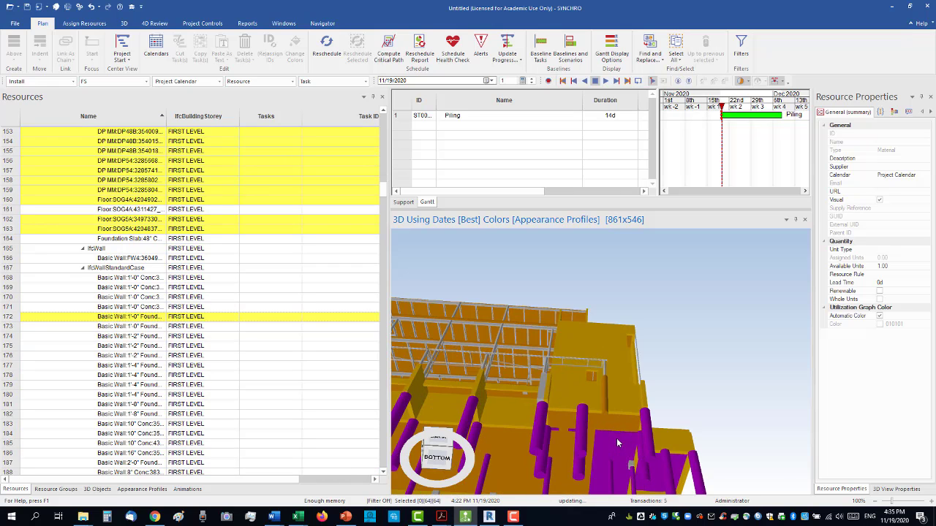
middle_drag(600, 403, 487, 394)
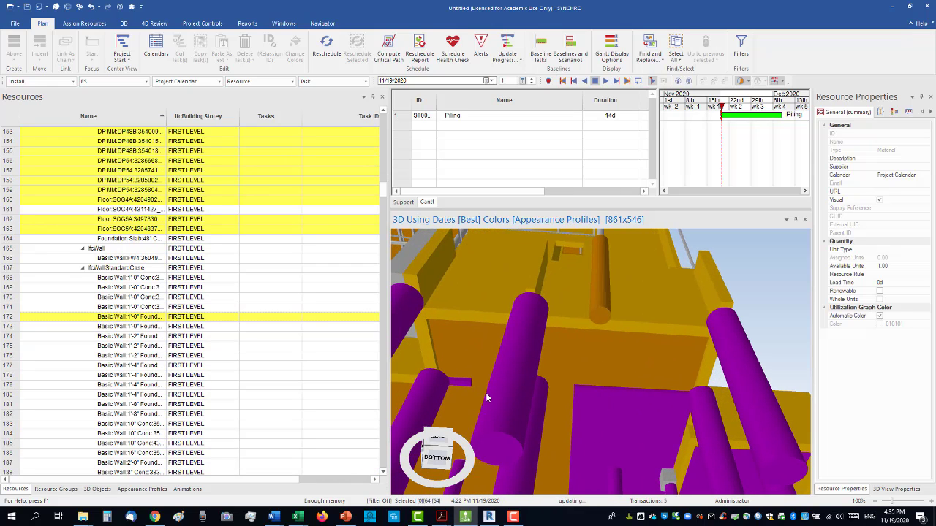
ctrl+click(461, 384)
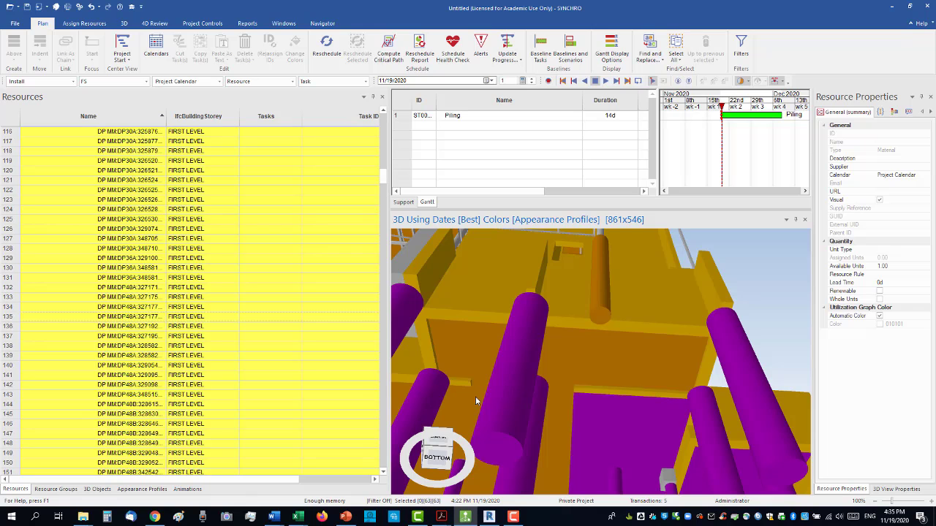
ctrl+click(633, 420)
scroll(648, 448, down, 8)
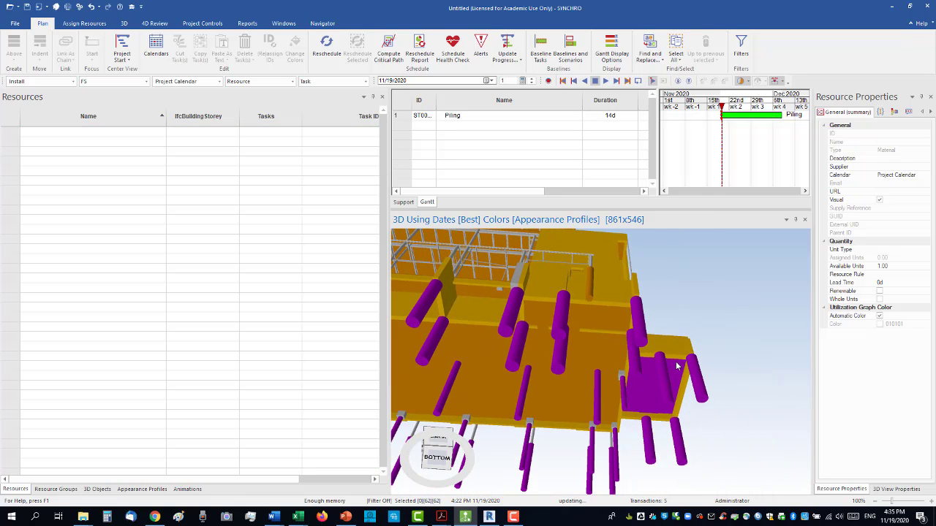
ctrl+click(681, 371)
scroll(575, 384, down, 5)
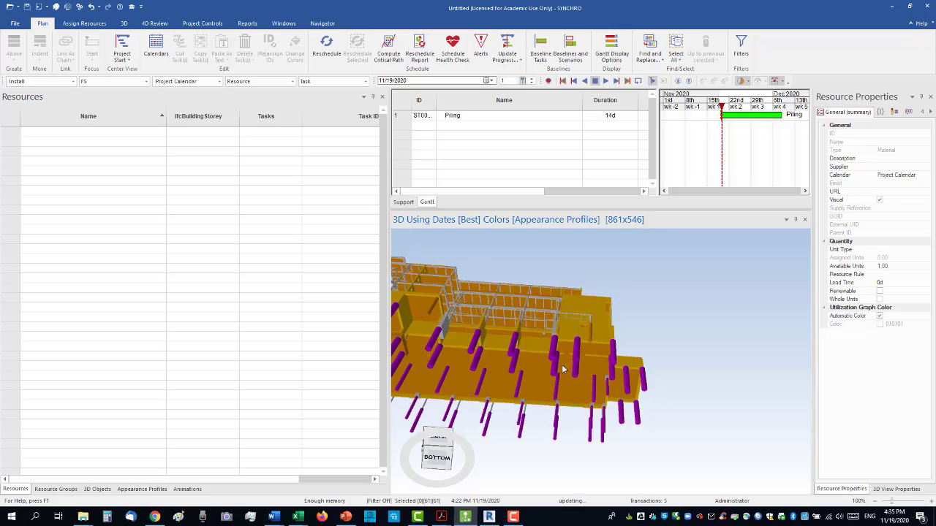
Add the unselected Second Level pile beneath the raised corner slab to the pile selection.
middle_drag(576, 383, 519, 336)
scroll(638, 390, up, 5)
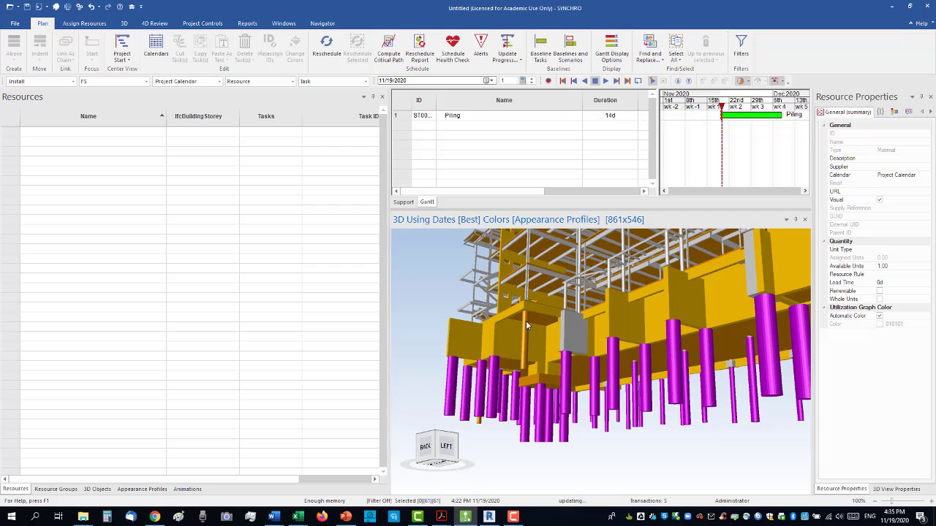
click(525, 320)
scroll(560, 320, down, 5)
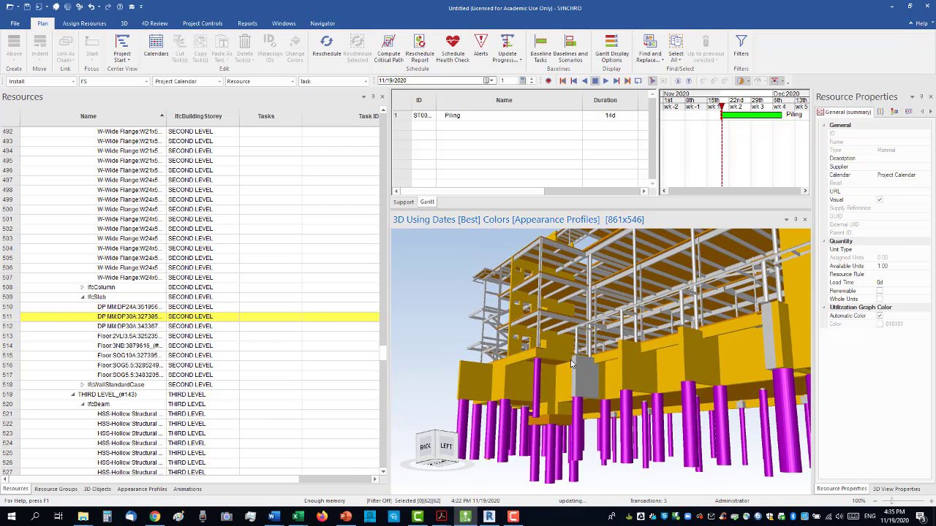
click(558, 395)
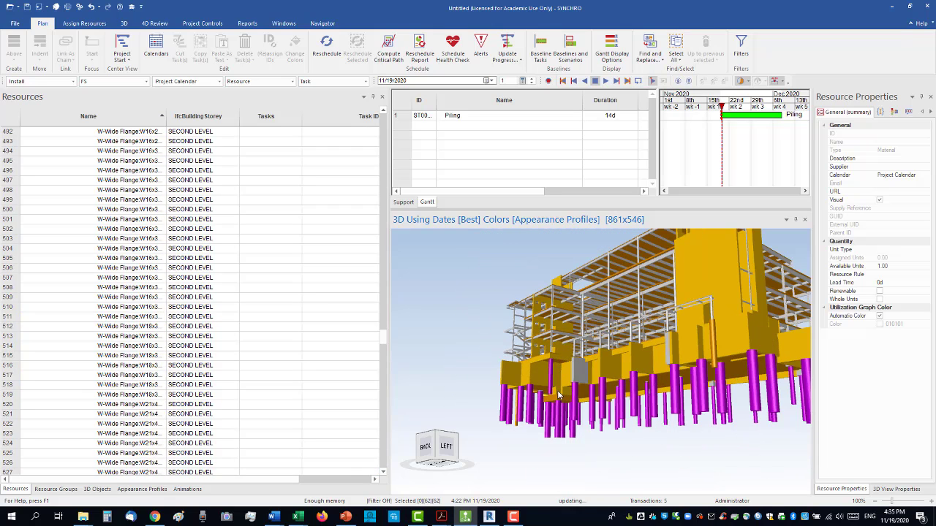
scroll(560, 383, up, 5)
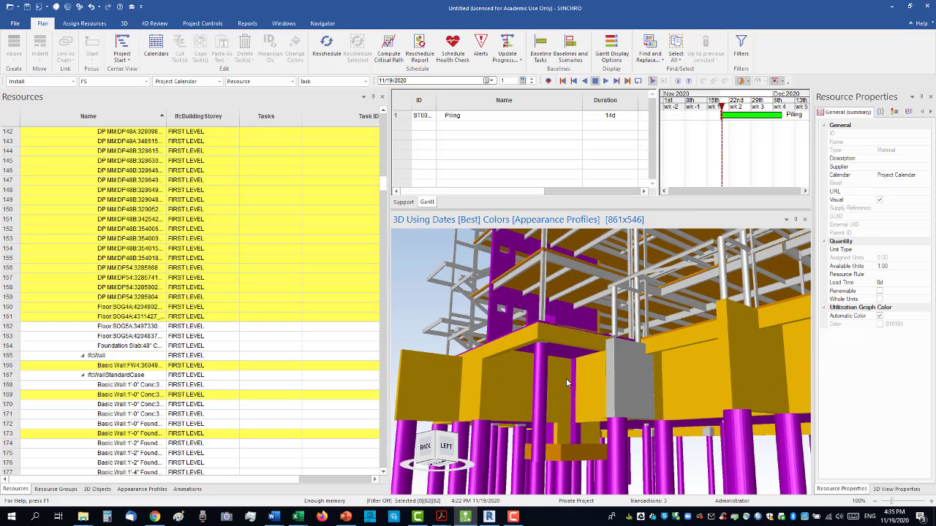
Remove the mistakenly selected walls around the stair and elevator core from the selection one by one.
ctrl+click(574, 378)
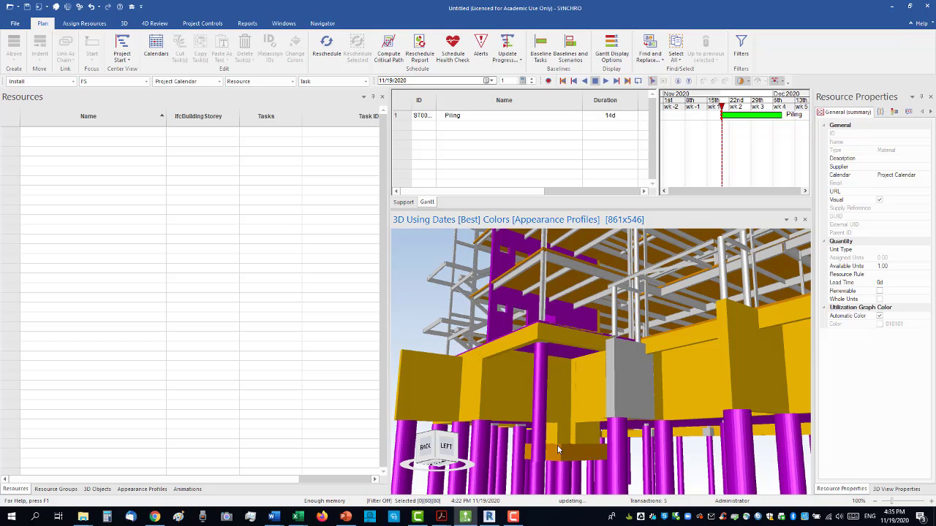
ctrl+click(511, 298)
scroll(571, 340, down, 2)
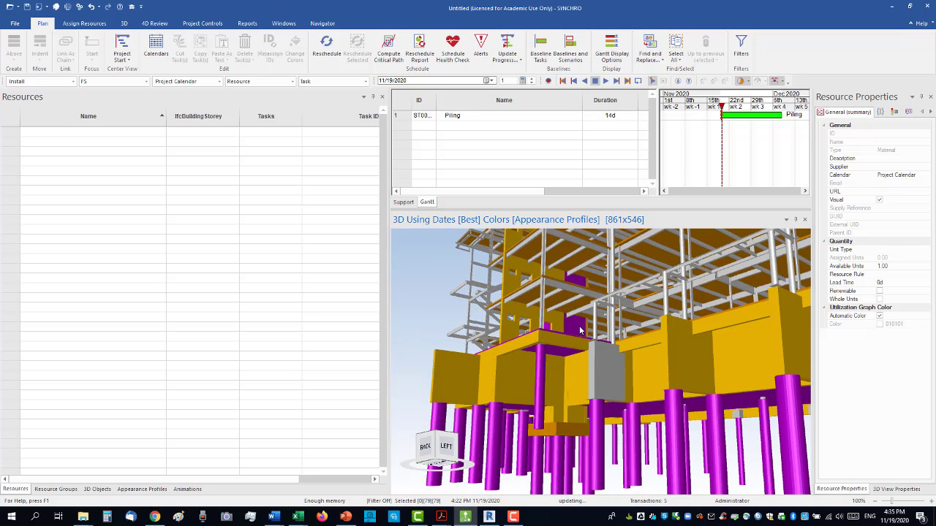
scroll(554, 328, down, 6)
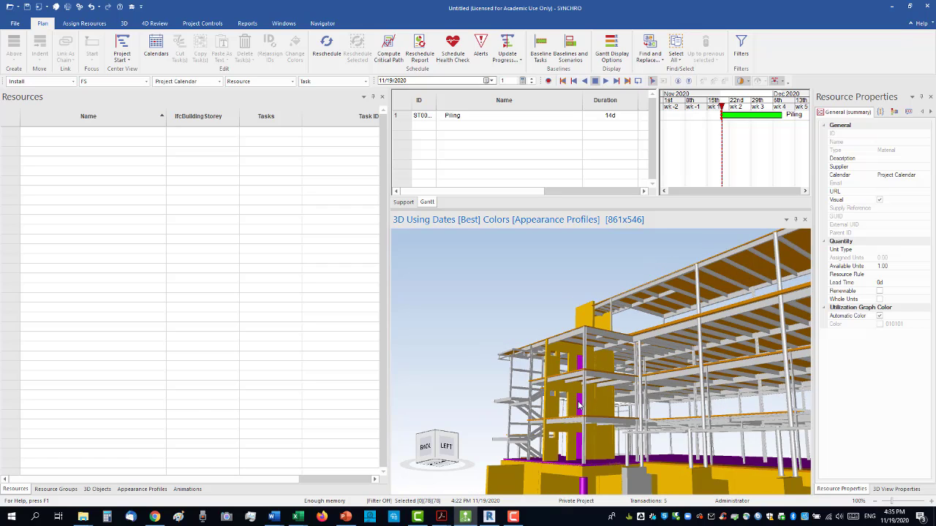
ctrl+click(576, 422)
ctrl+click(575, 403)
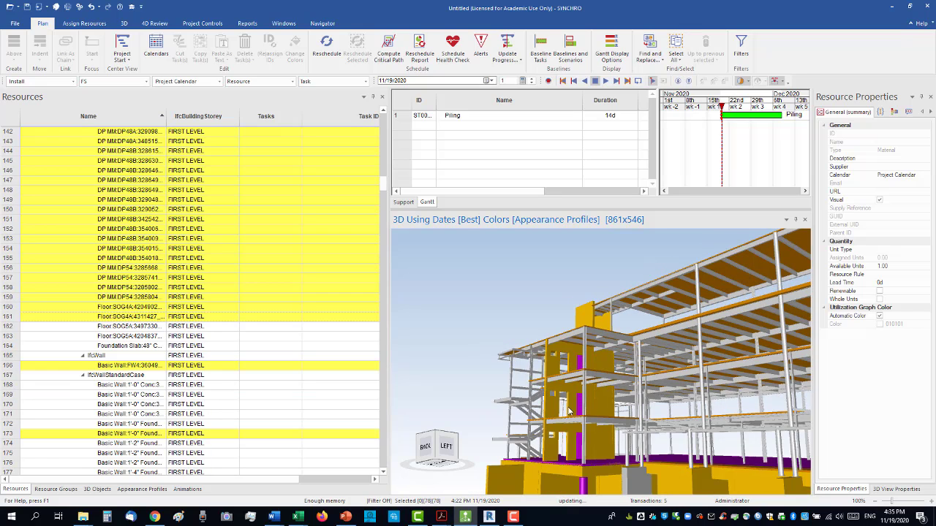
middle_drag(568, 408, 651, 416)
right_drag(674, 383, 694, 393)
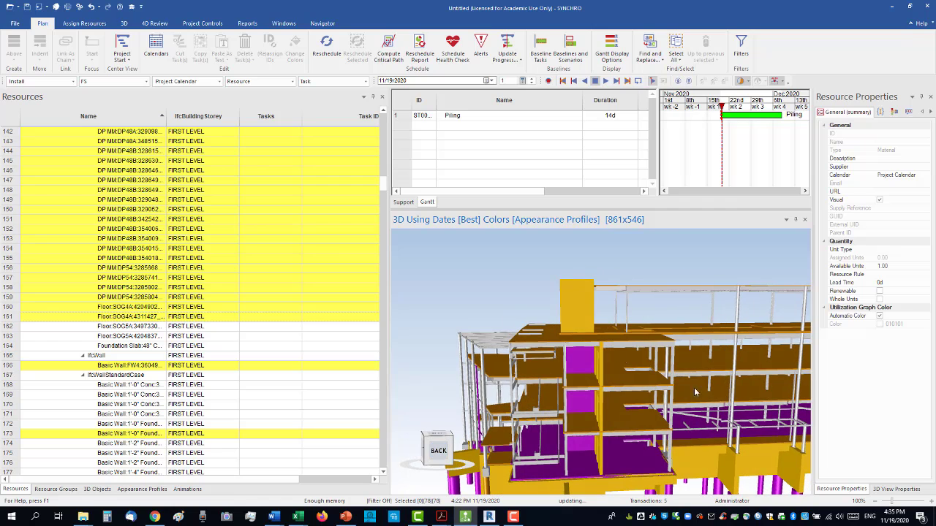
ctrl+click(579, 360)
middle_drag(671, 455, 605, 369)
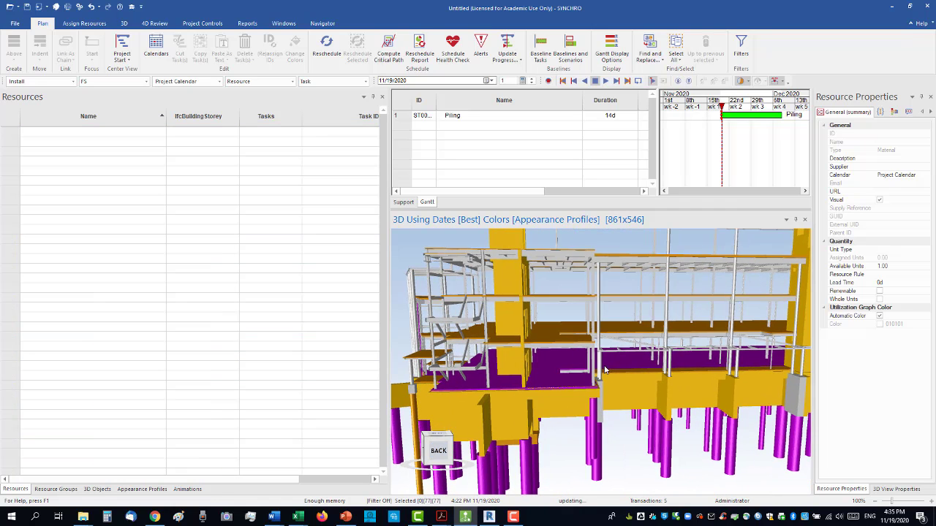
Clear the mixed selection and reselect the piles from a level left-side view with a selection window below the foundation walls.
key(super)
click(647, 370)
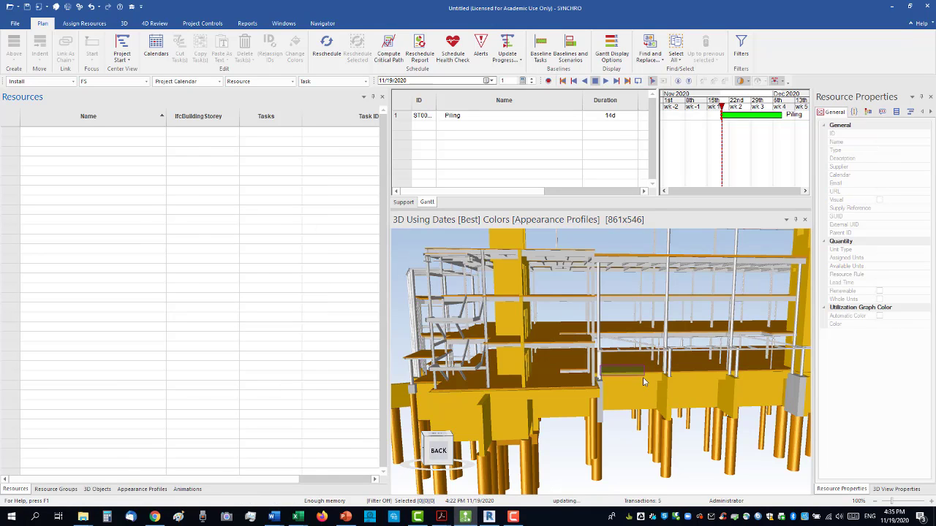
middle_drag(649, 384, 579, 338)
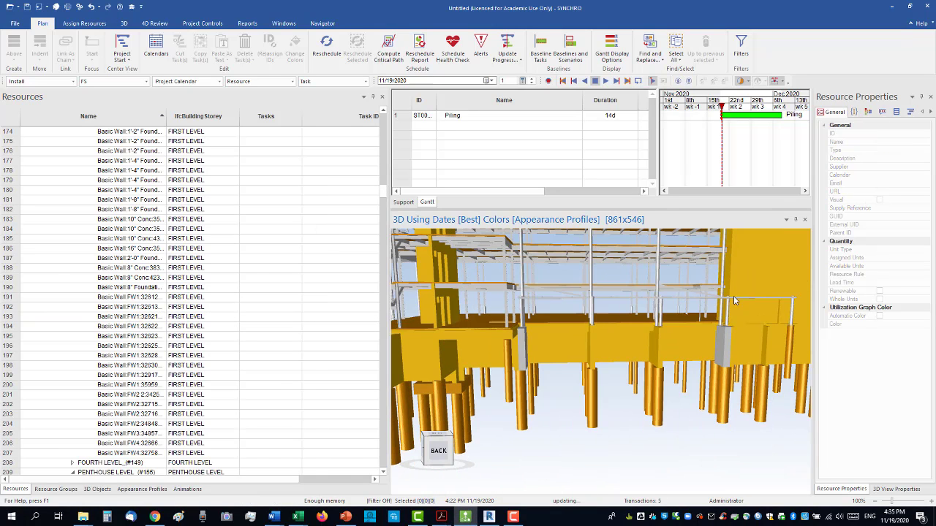
middle_drag(757, 298, 717, 309)
drag(717, 309, 657, 313)
middle_drag(657, 312, 626, 304)
drag(625, 307, 728, 339)
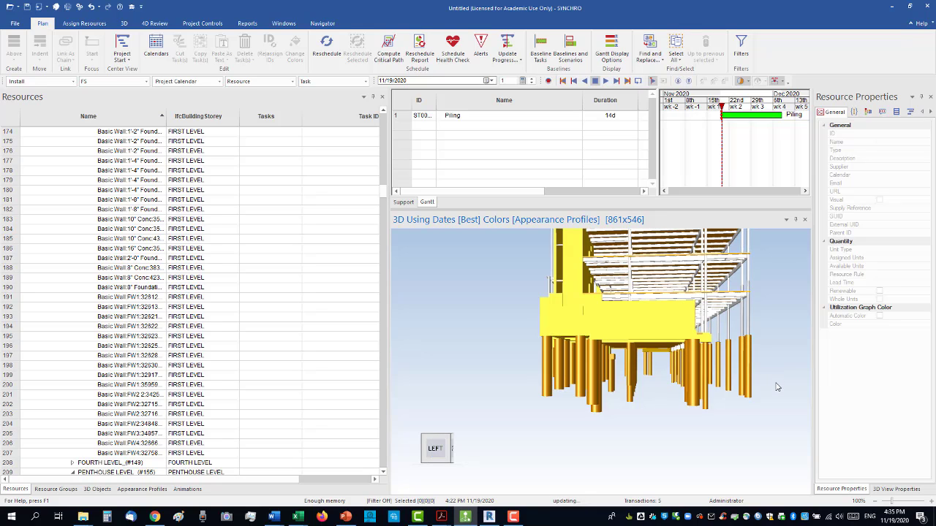
drag(778, 381, 474, 456)
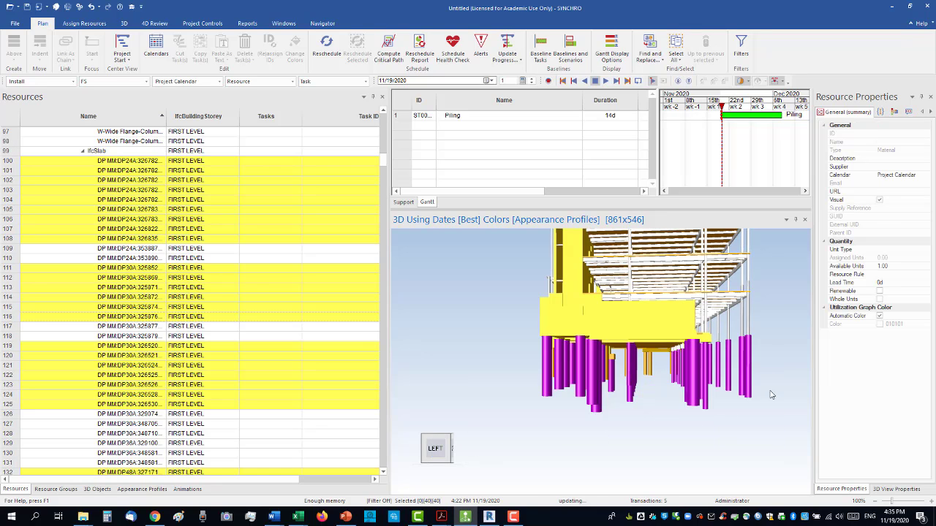
Clear the partial selection and reselect the piles with a wider selection window across their lower ends.
drag(780, 375, 523, 427)
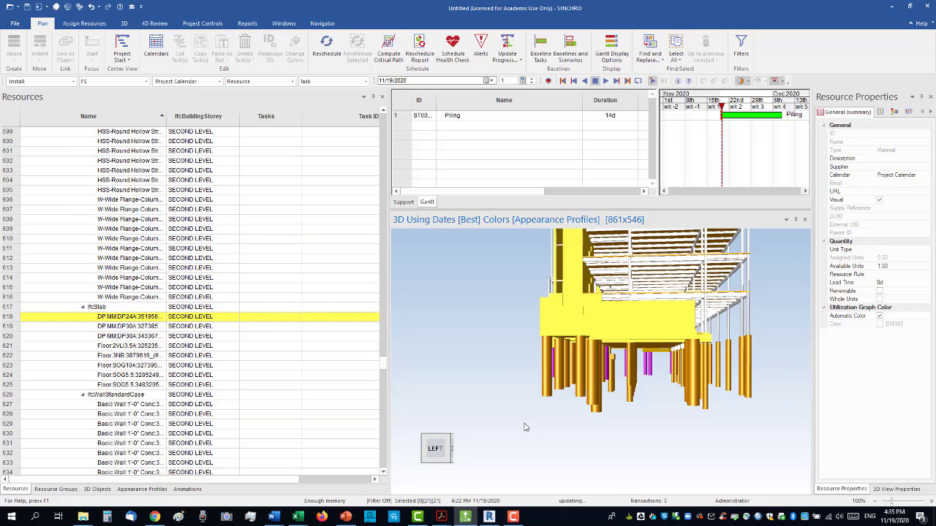
click(773, 381)
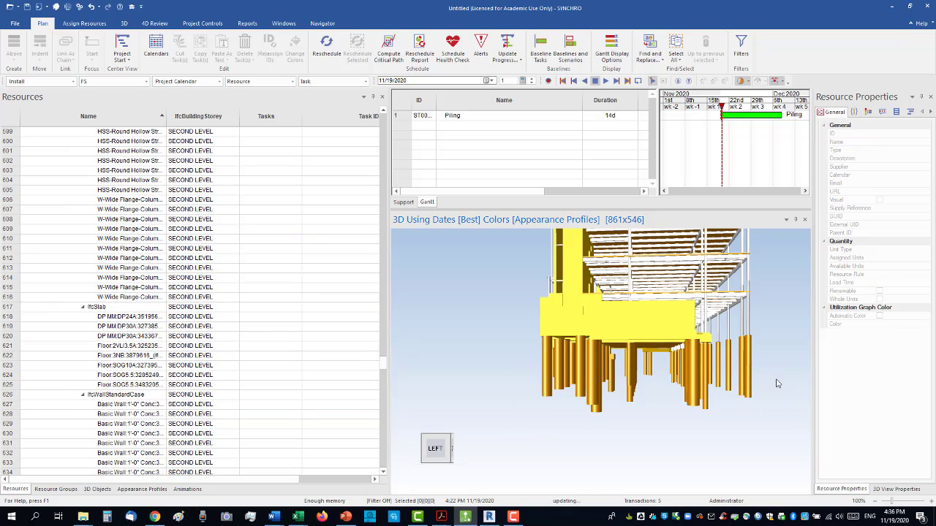
drag(763, 378, 477, 425)
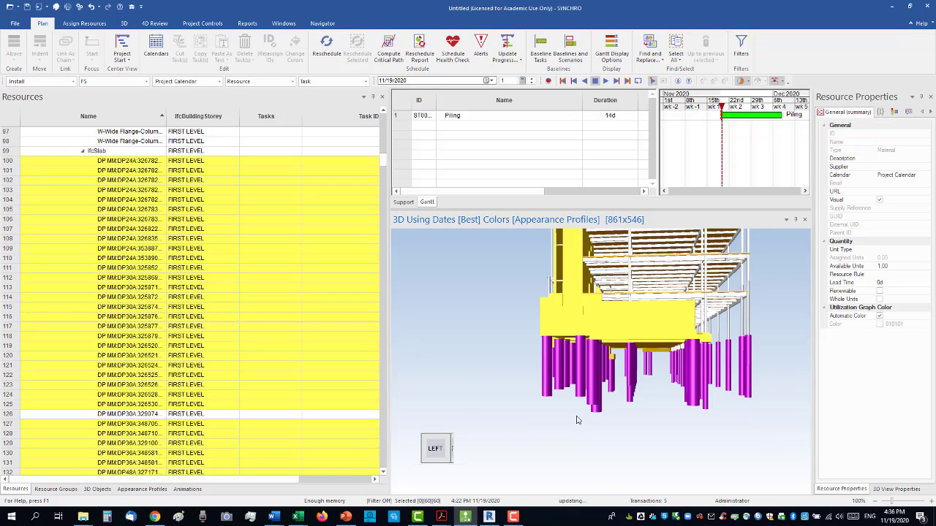
Add the individual piles missed by the selection window, including the Second Level ones, to the pile selection.
middle_drag(621, 344, 722, 328)
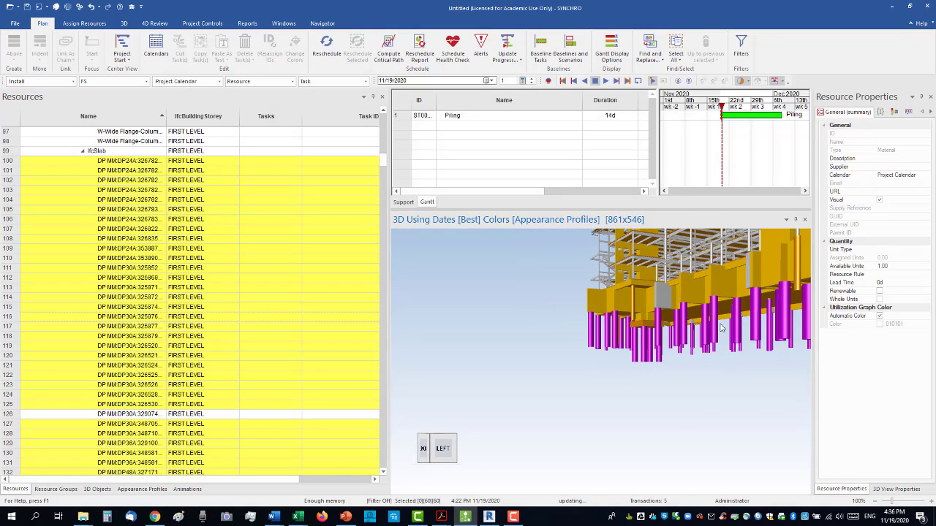
click(634, 300)
middle_drag(696, 337, 594, 341)
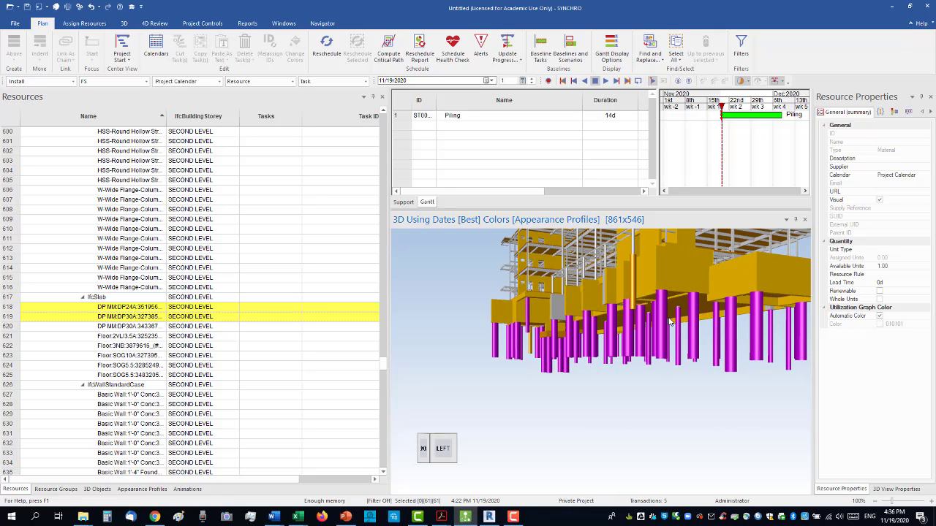
ctrl+click(634, 275)
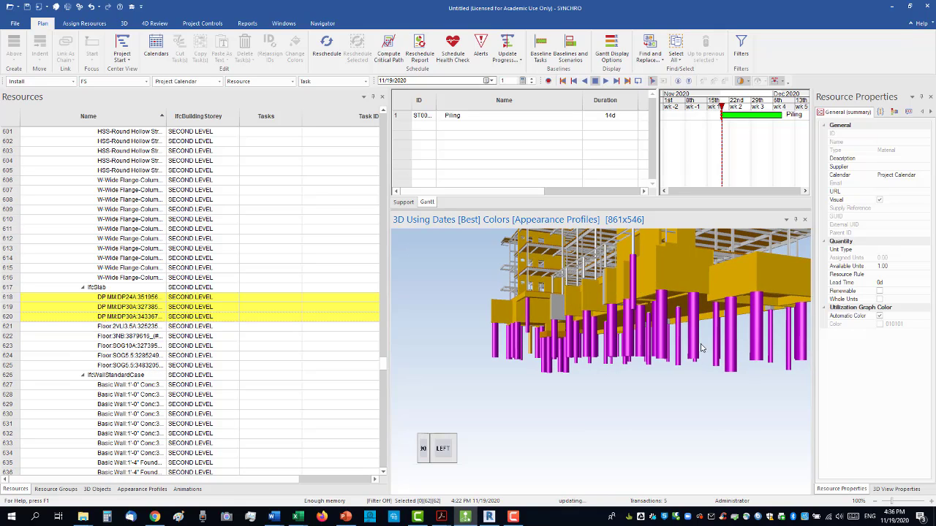
middle_drag(738, 325, 702, 353)
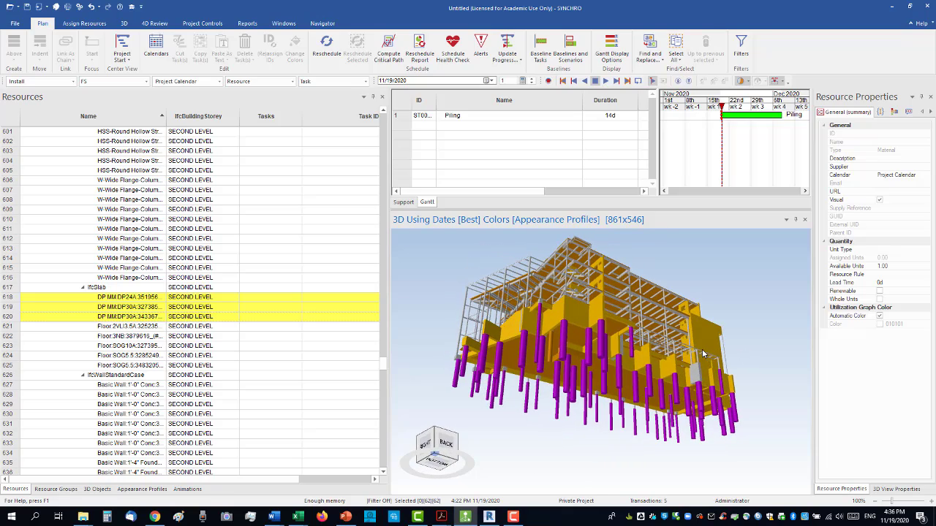
ctrl+click(552, 347)
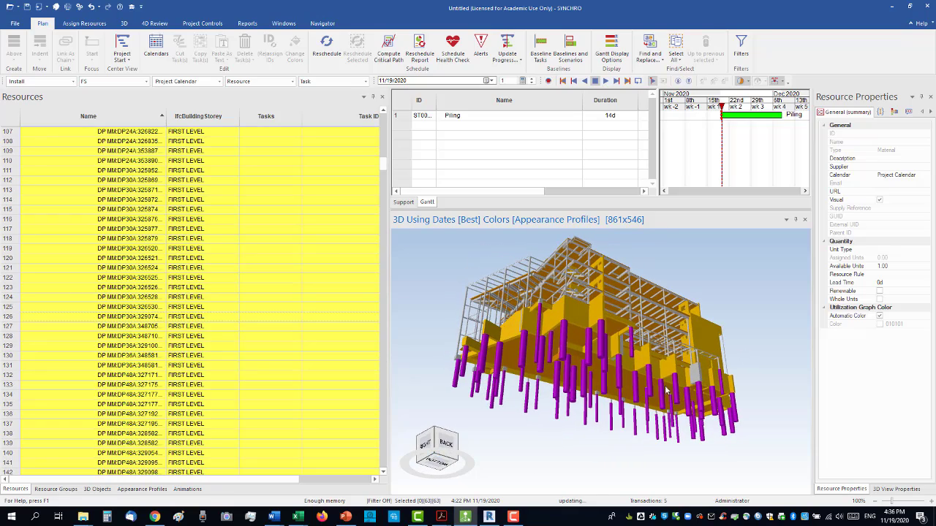
Examine the model from several sides and the IfcSlab entries in the resources list to check the pile selection.
middle_drag(702, 362, 711, 321)
scroll(670, 360, up, 5)
middle_drag(726, 354, 651, 354)
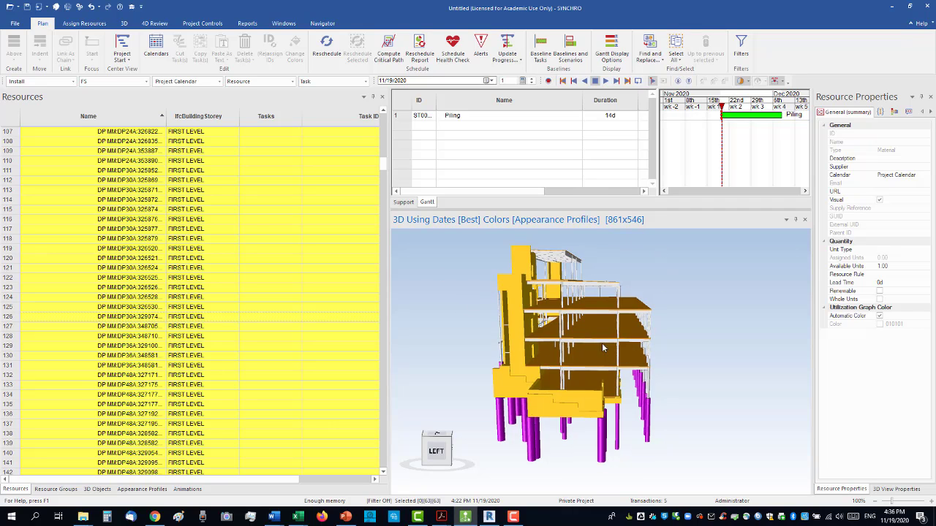
scroll(635, 380, up, 5)
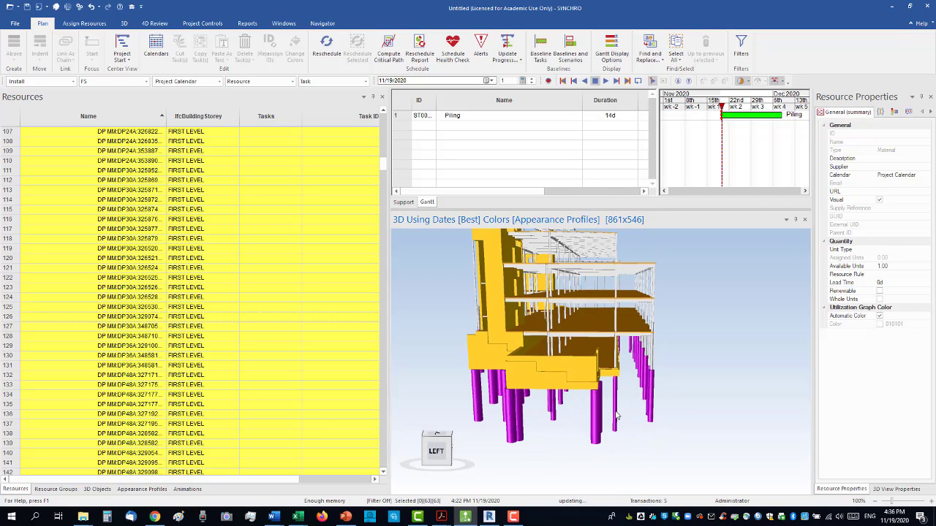
drag(634, 349, 596, 358)
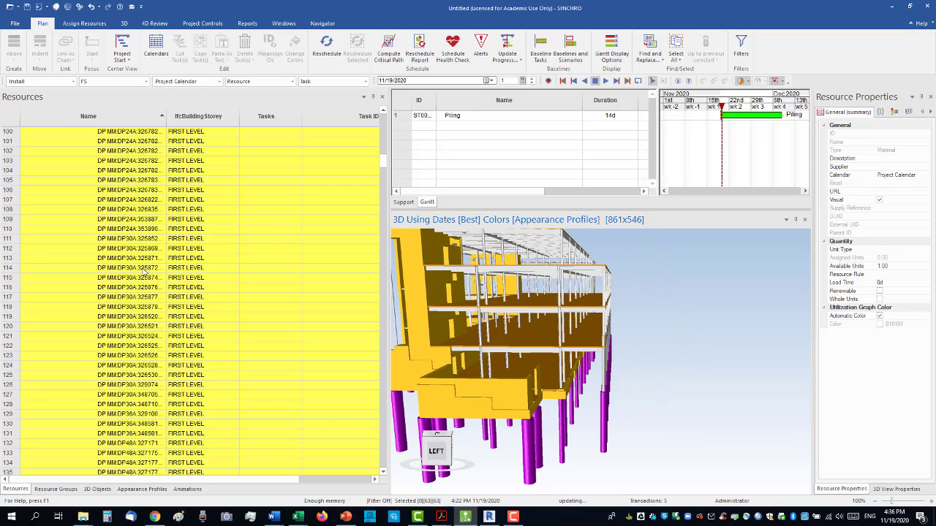
scroll(146, 282, up, 6)
scroll(146, 283, down, 1)
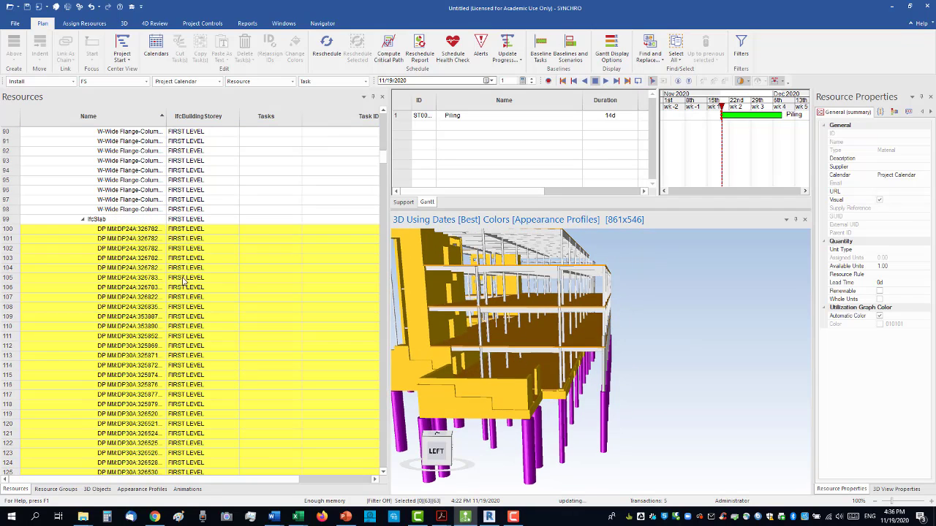
Start the Resources Wizard for the selected piles and define a new Material resource named Piles.
right_click(651, 261)
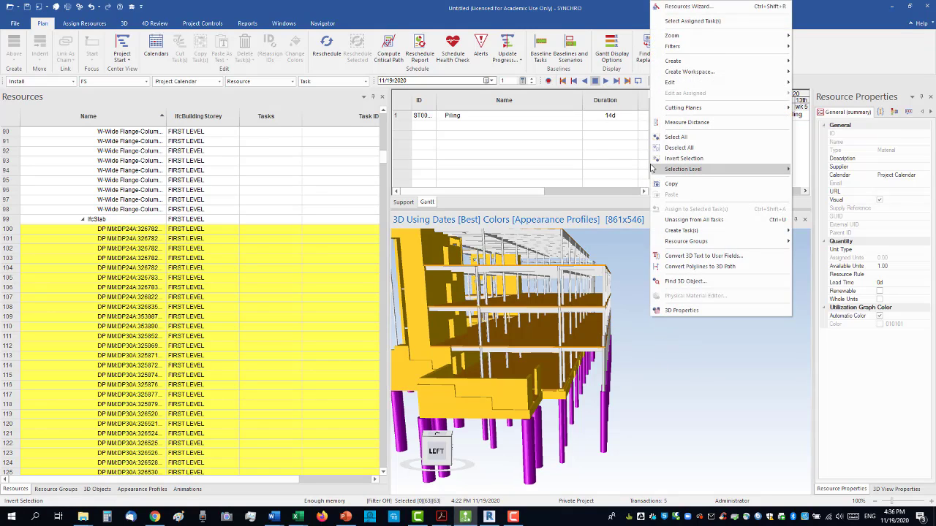
click(695, 7)
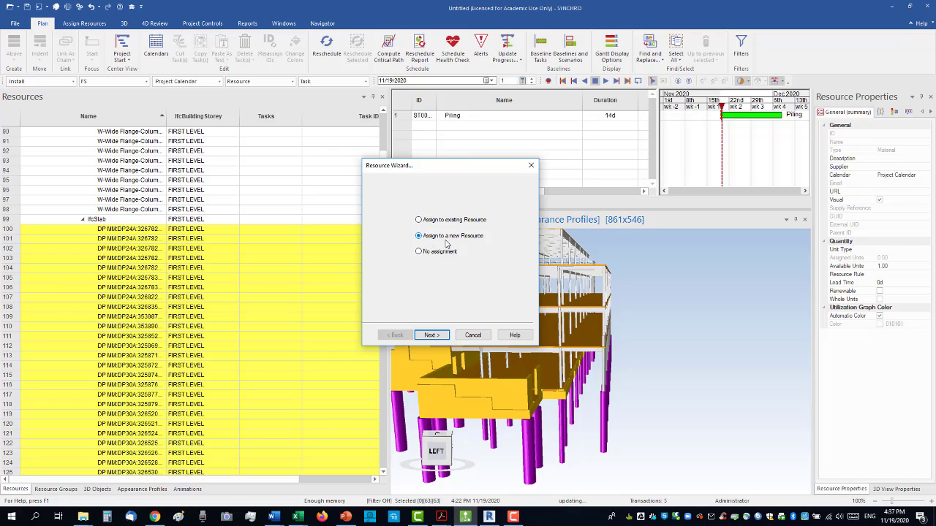
click(433, 335)
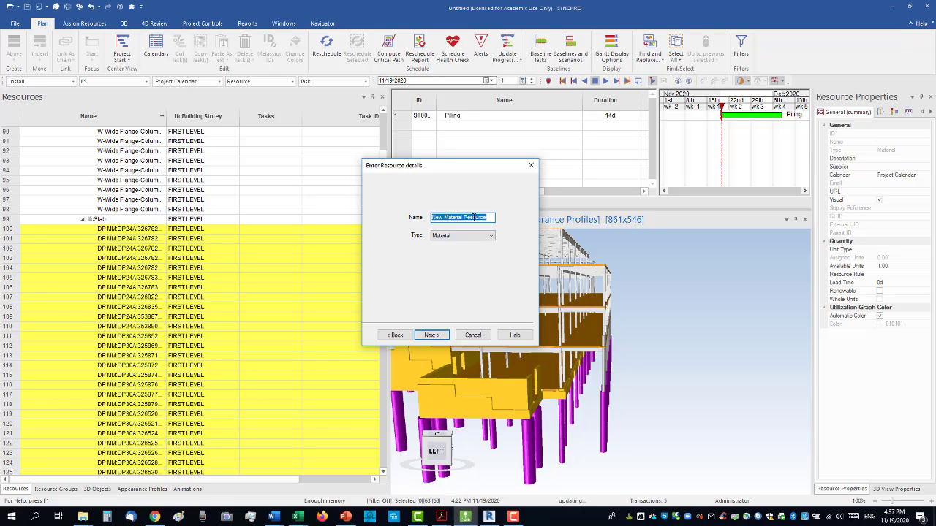
text(Pile)
key(Return)
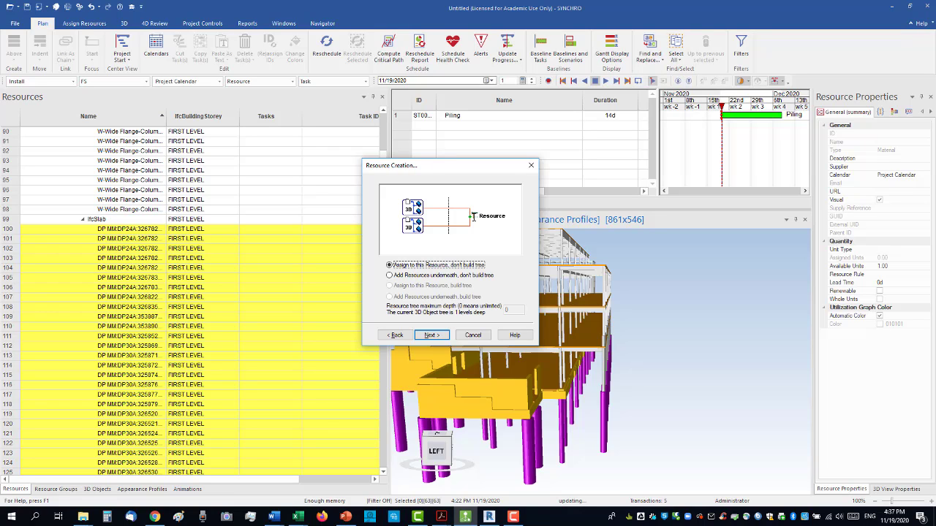
Assign the piles to the new resource without building a tree, unassign them from their existing resources, and finish the wizard.
click(432, 335)
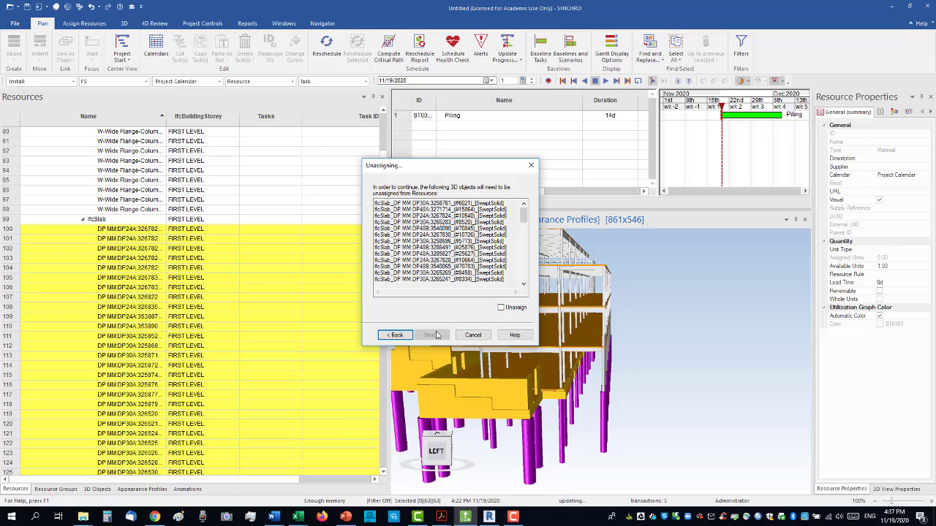
click(501, 308)
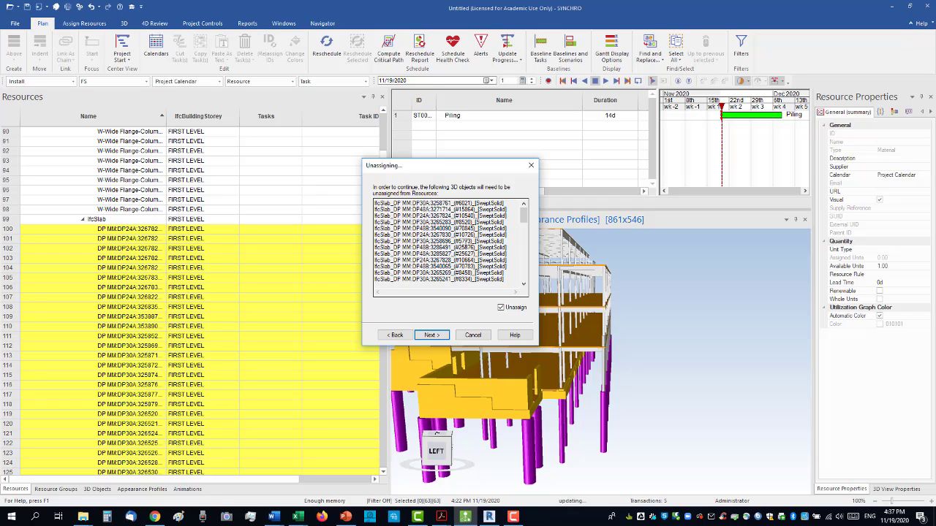
drag(525, 217, 536, 191)
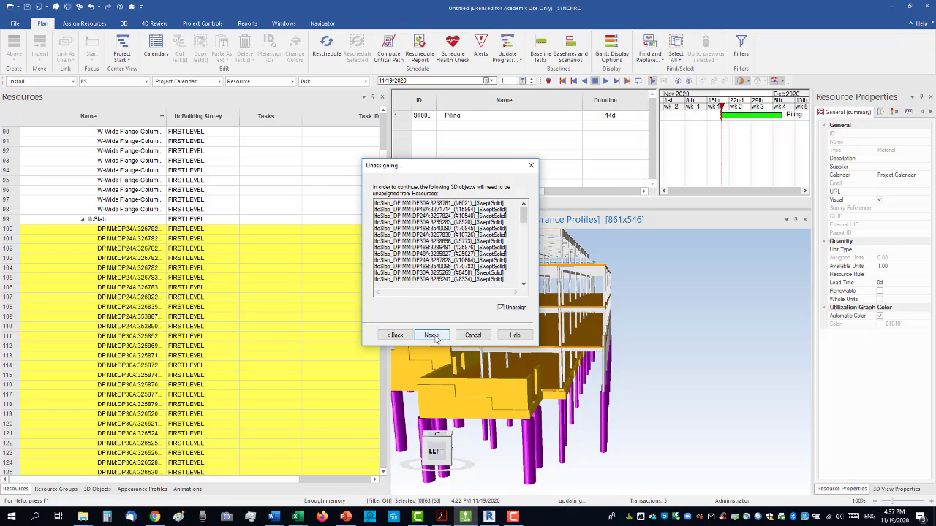
click(432, 336)
click(432, 336)
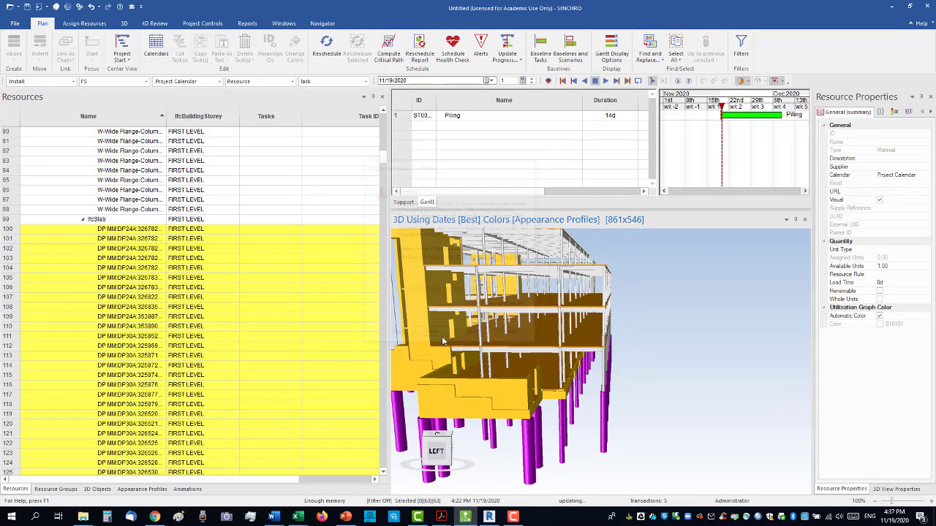
Locate the new Piles resource at the end of the resources list and reselect it to highlight its 3D objects.
scroll(152, 282, up, 13)
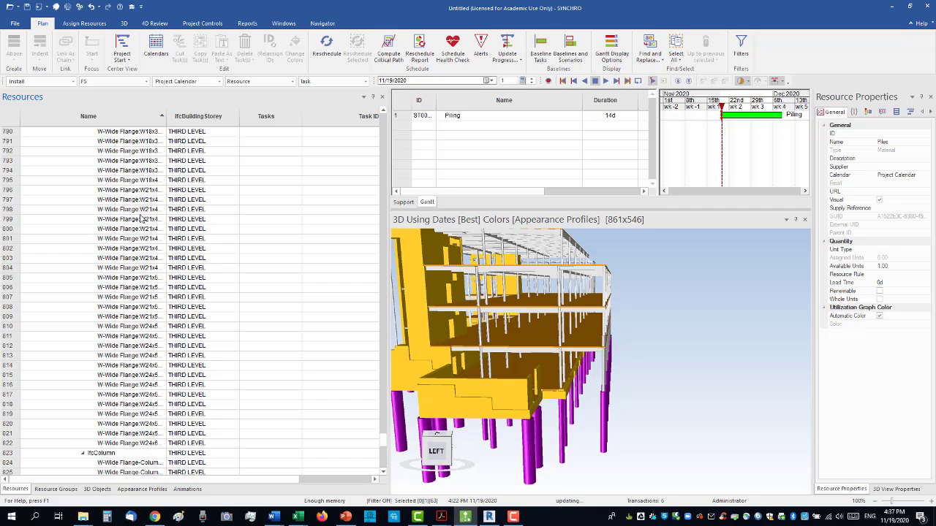
drag(381, 433, 389, 456)
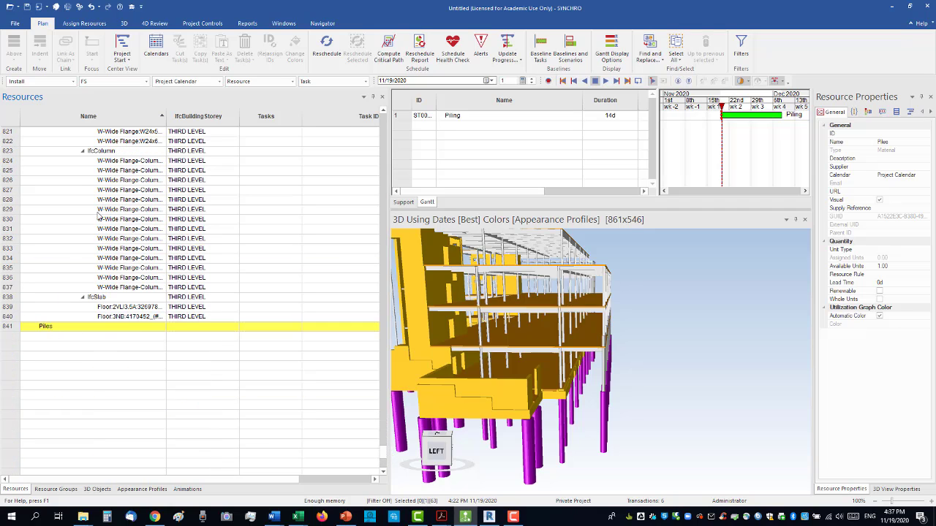
middle_drag(515, 350, 647, 366)
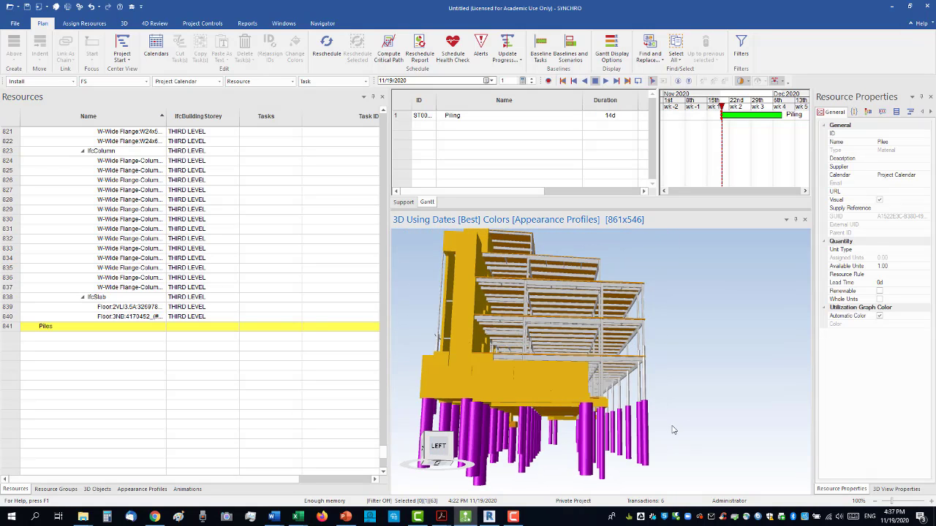
click(371, 393)
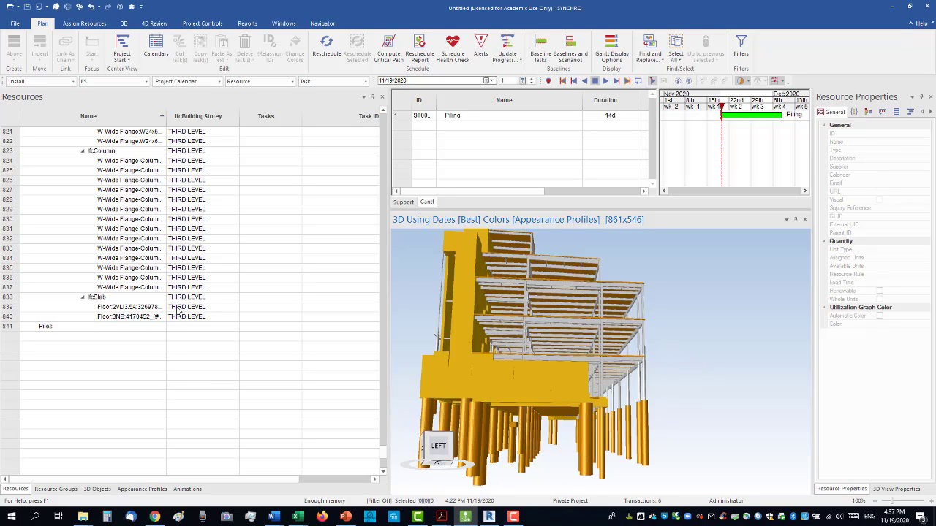
click(41, 327)
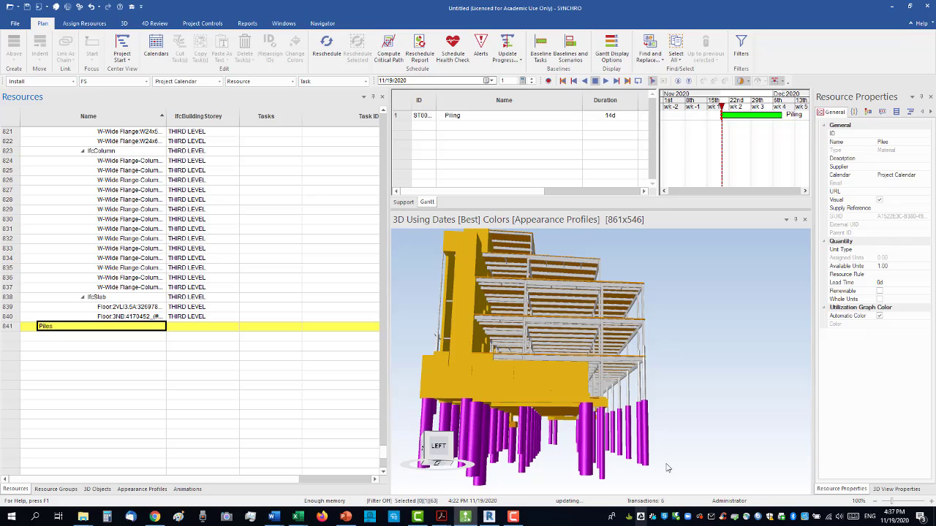
drag(594, 393, 650, 355)
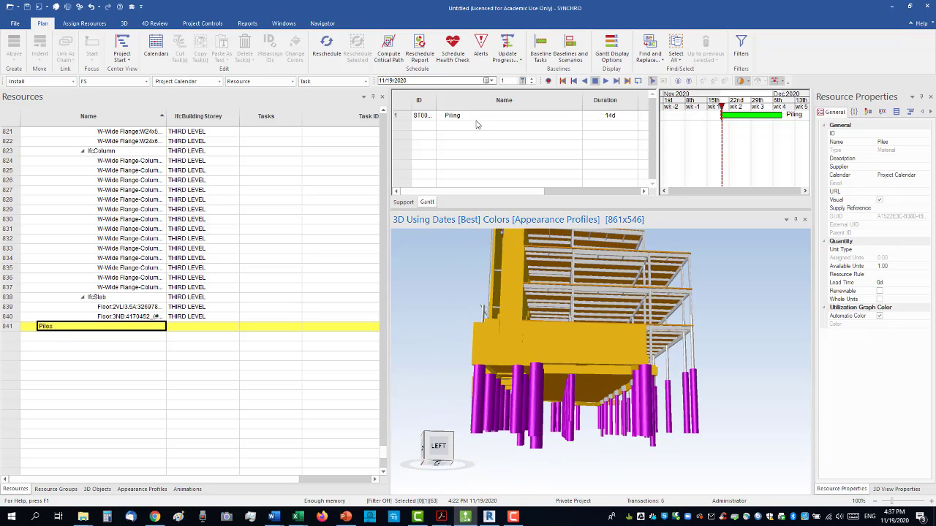
Assign the selected Piles resource to the Piling task.
right_click(478, 117)
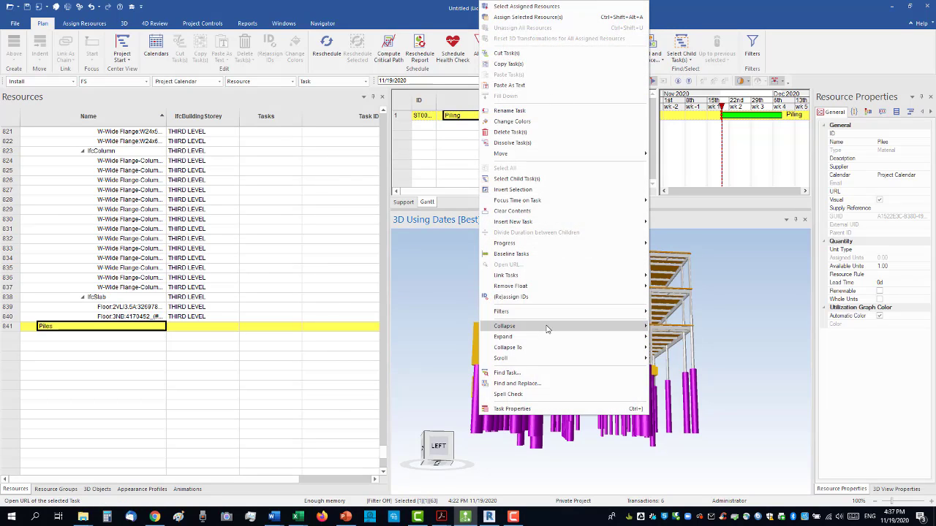
click(567, 19)
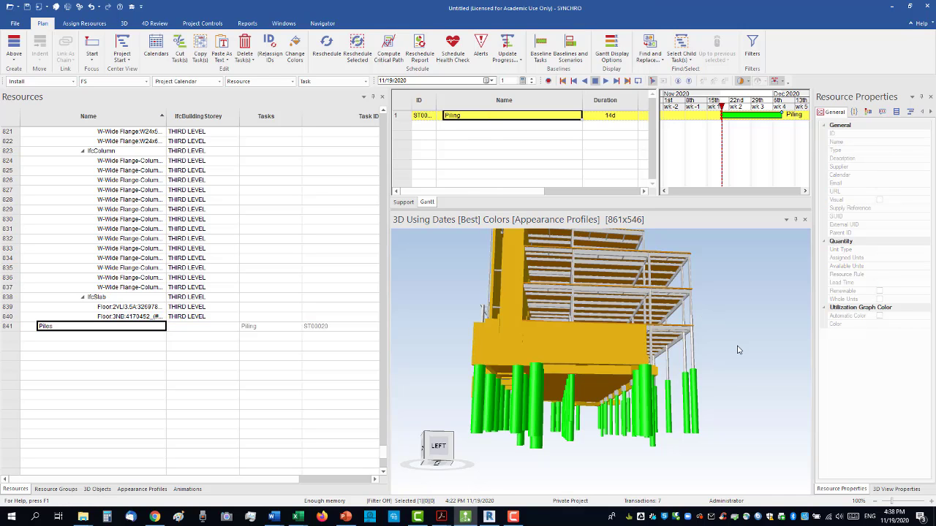
drag(748, 322, 708, 374)
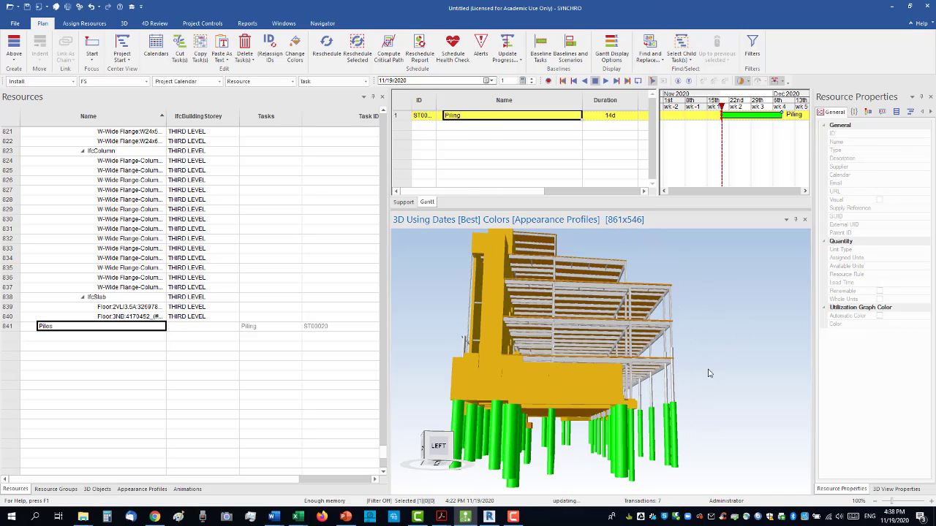
Widen the Gantt and 3D area and move the focus time to 11/23/2020, within the Piling task.
drag(389, 264, 234, 253)
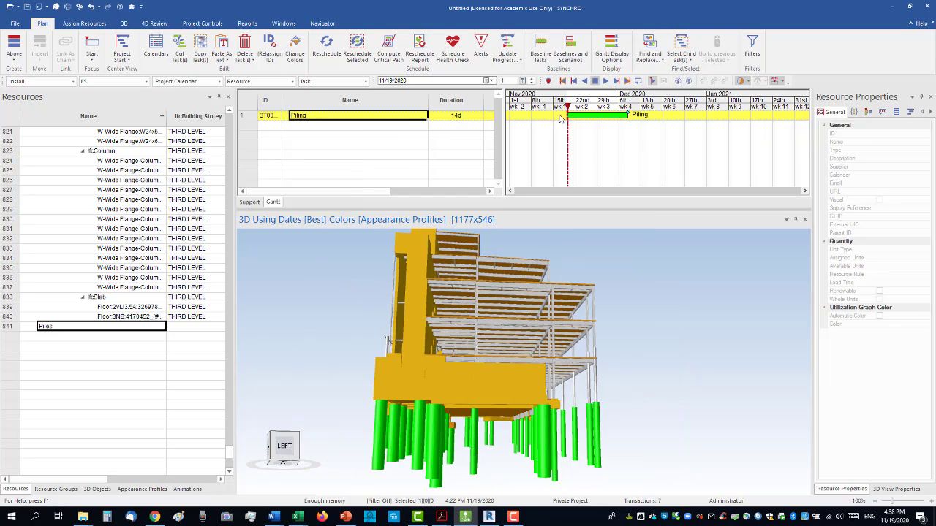
drag(568, 106, 581, 106)
mouse_move(525, 269)
mouse_down()
mouse_move(498, 374)
mouse_move(582, 393)
mouse_move(561, 371)
mouse_up()
middle_drag(675, 358, 644, 349)
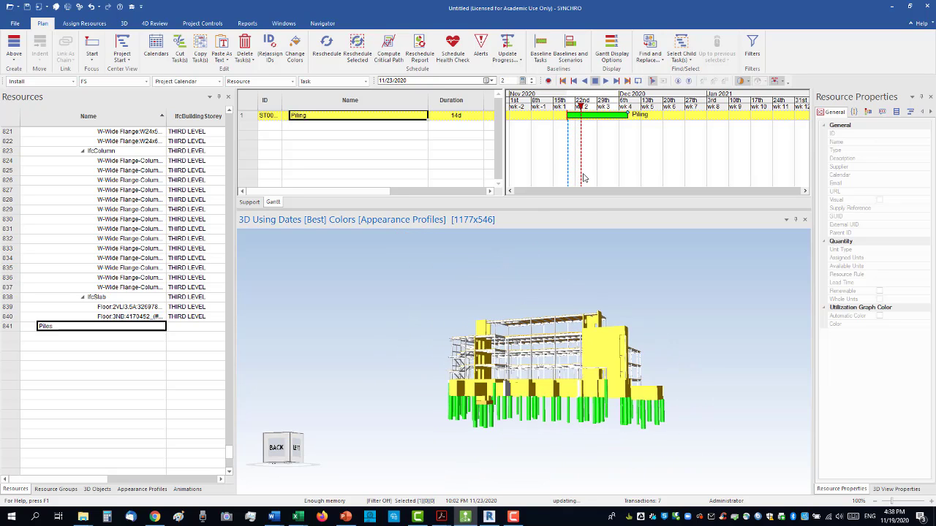
Scrub the focus time back to 11/17/2020 and forward into the Piling task to check when the piles appear.
mouse_move(582, 108)
mouse_down()
mouse_move(564, 108)
mouse_move(662, 108)
mouse_move(548, 110)
mouse_move(596, 110)
mouse_move(559, 112)
mouse_up()
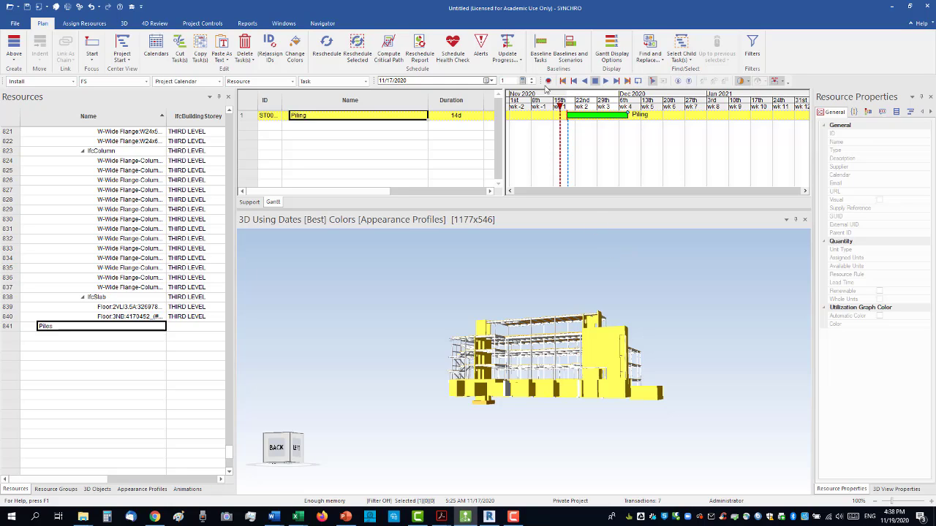
drag(561, 108, 585, 108)
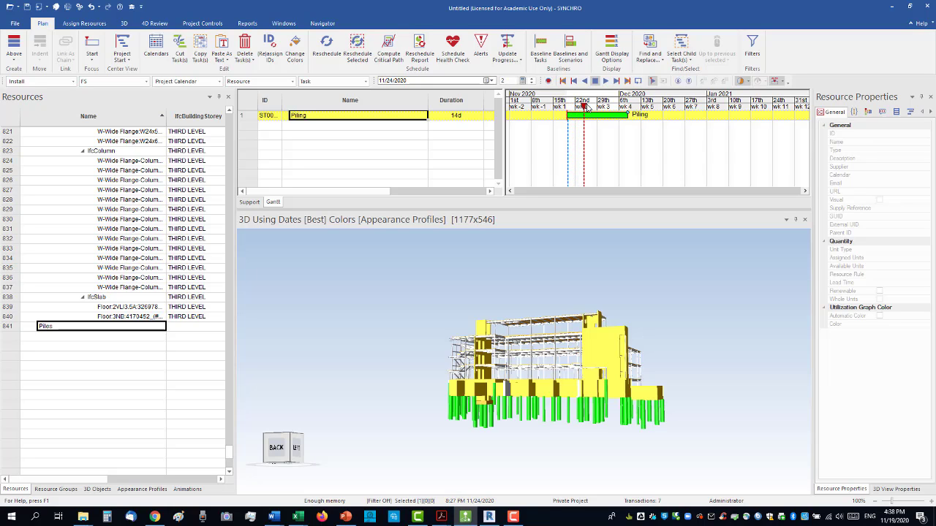
mouse_move(586, 107)
mouse_down()
mouse_move(601, 109)
mouse_move(556, 109)
mouse_move(639, 114)
mouse_move(568, 110)
mouse_move(580, 113)
mouse_up()
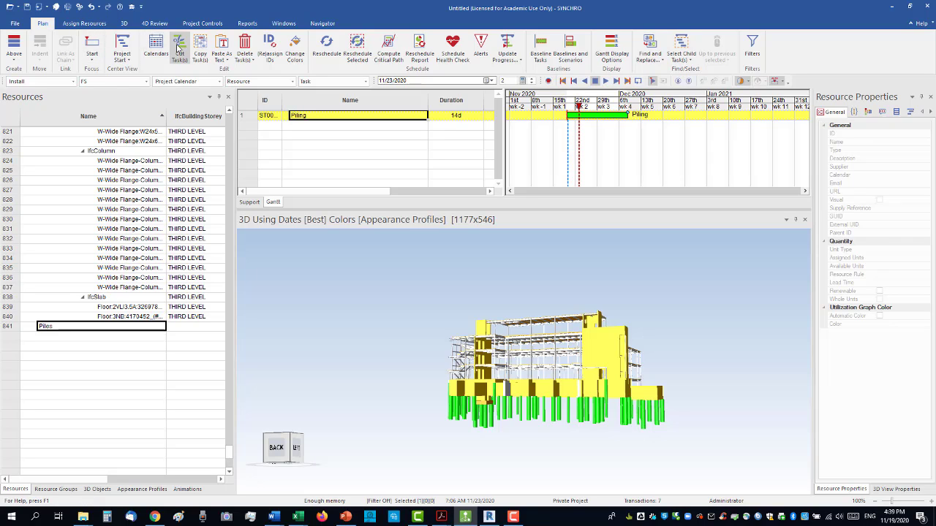
Display the Appearance Profiles list with its system profiles.
click(123, 24)
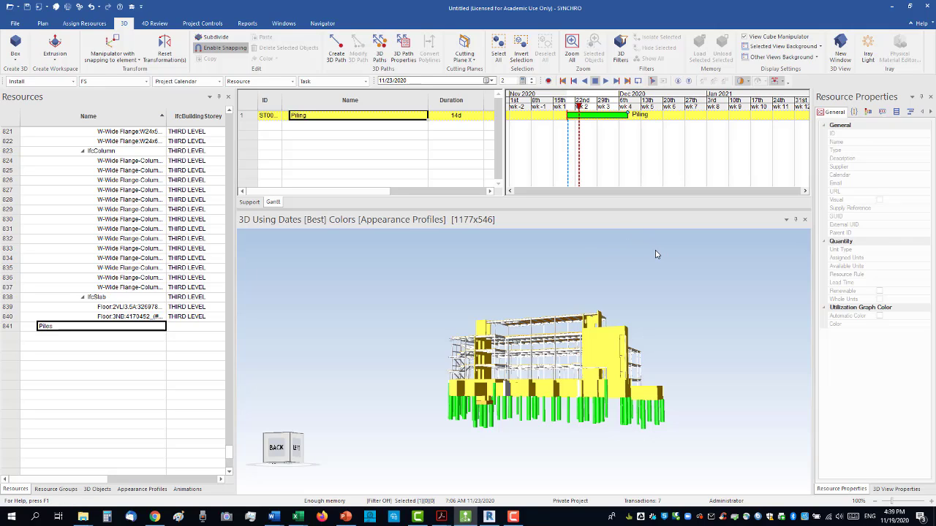
click(155, 24)
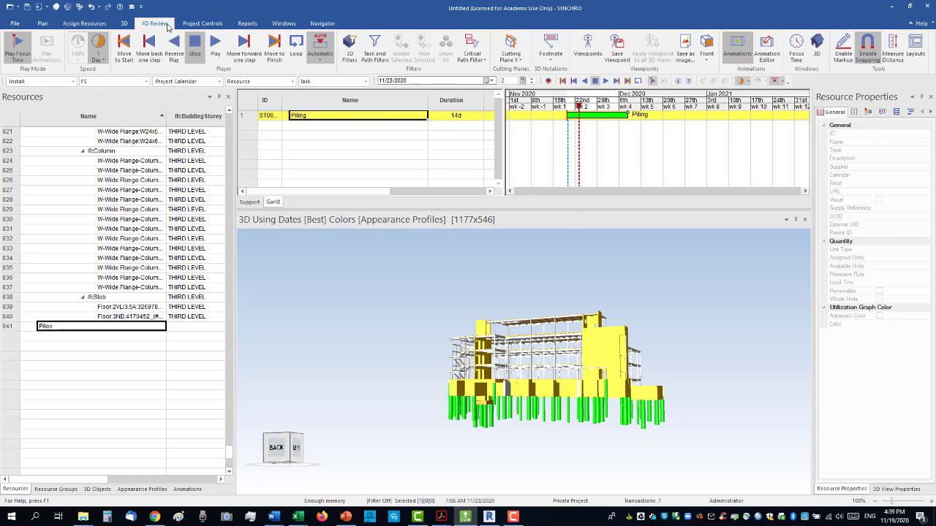
click(331, 24)
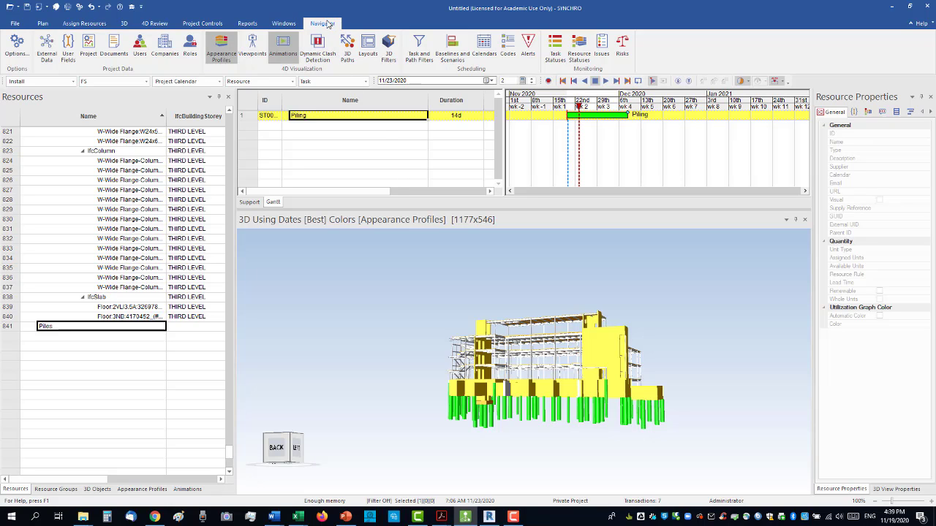
click(220, 50)
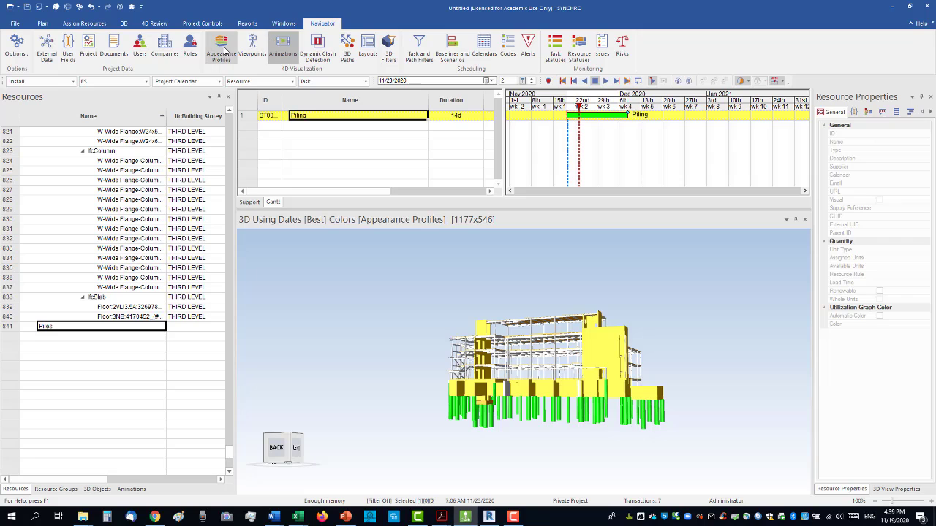
click(225, 49)
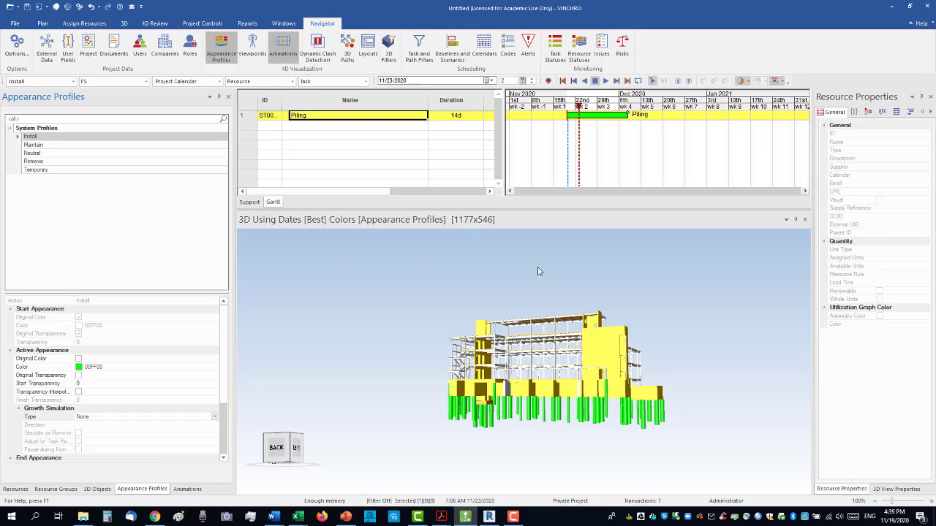
Move the focus time to 11/18/2020, before the Piling task, and add a custom appearance profile named Left-Right Growth.
drag(579, 108, 563, 108)
right_click(57, 201)
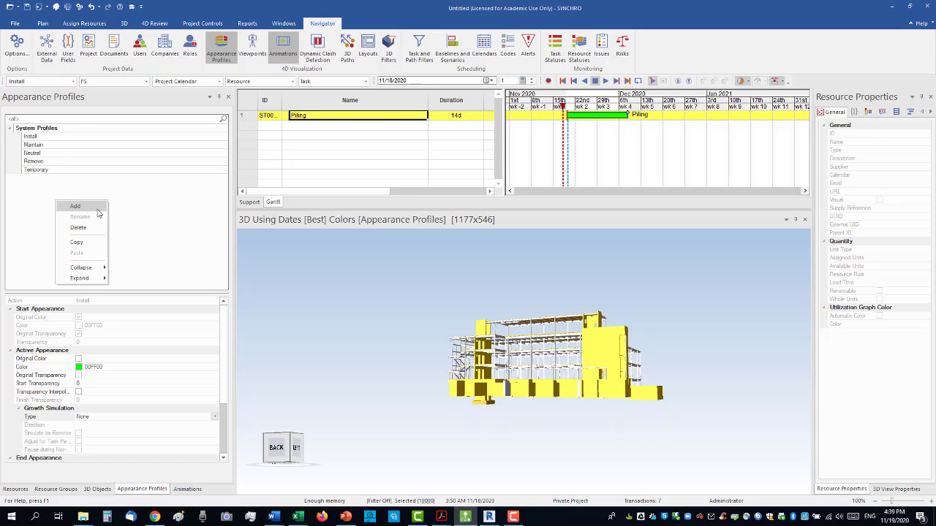
click(75, 206)
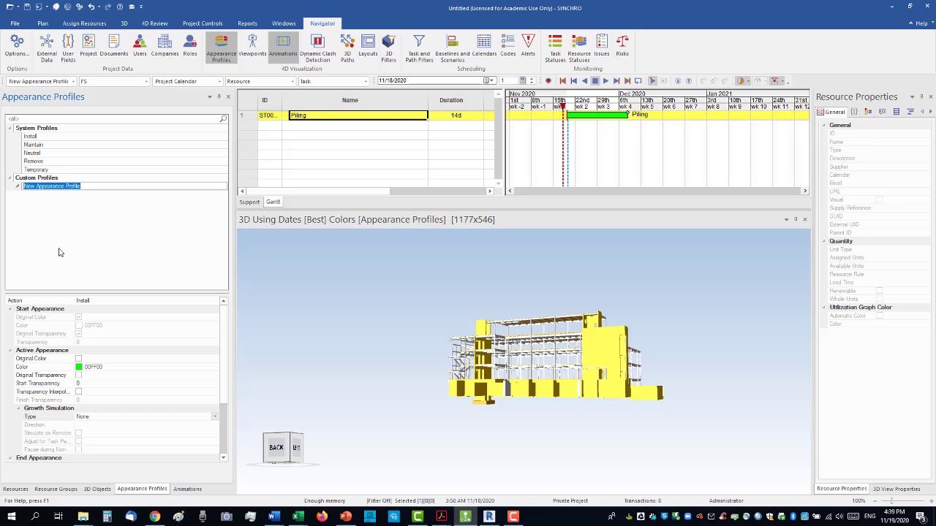
text(Left Right Growth)
key(Return)
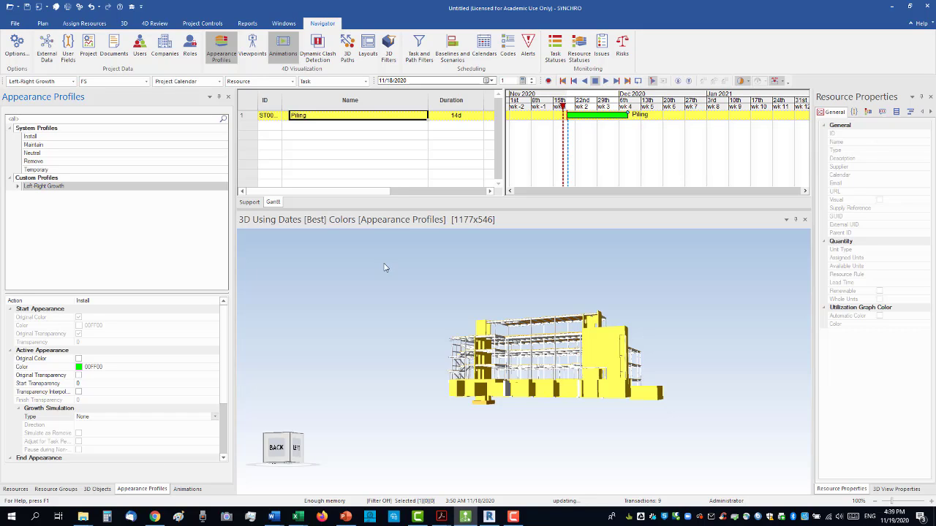
Move the focus time to 11/24/2020 and review the action options of the Left-Right Growth profile, keeping Install.
click(563, 106)
drag(562, 106, 582, 108)
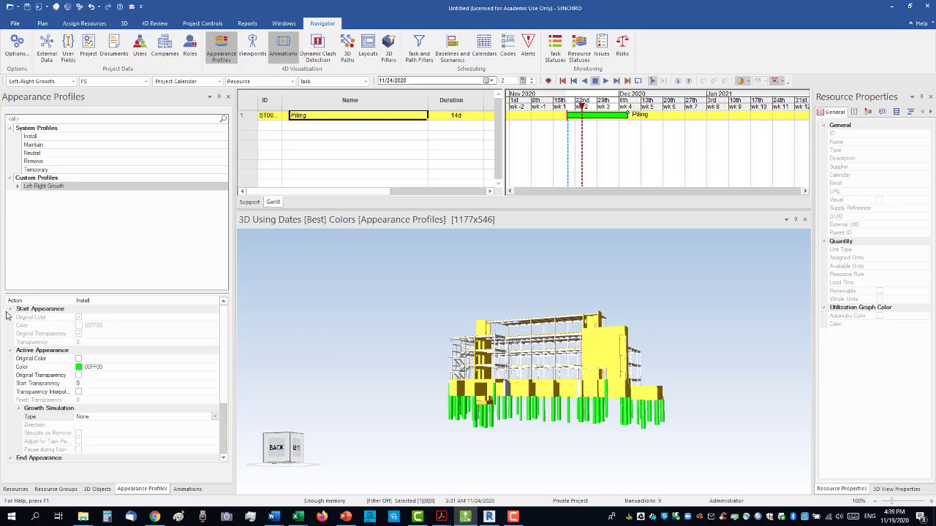
click(85, 302)
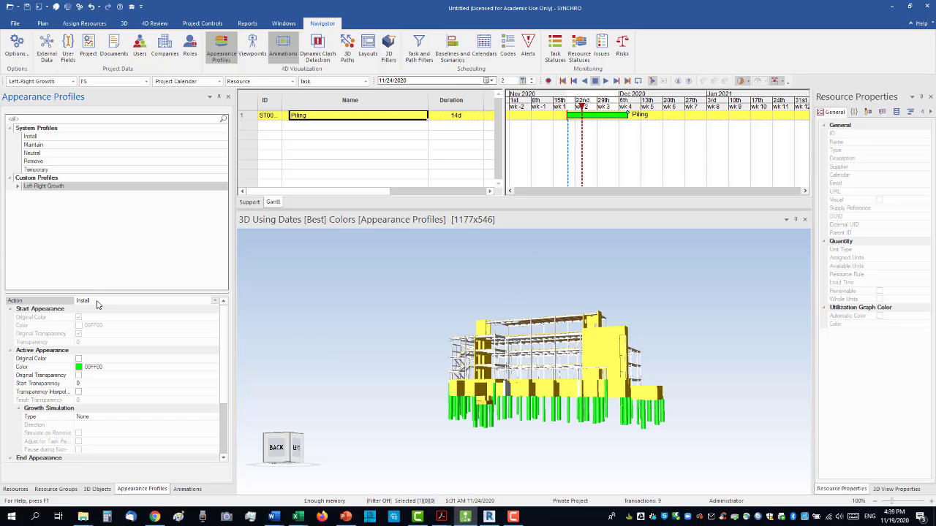
click(216, 302)
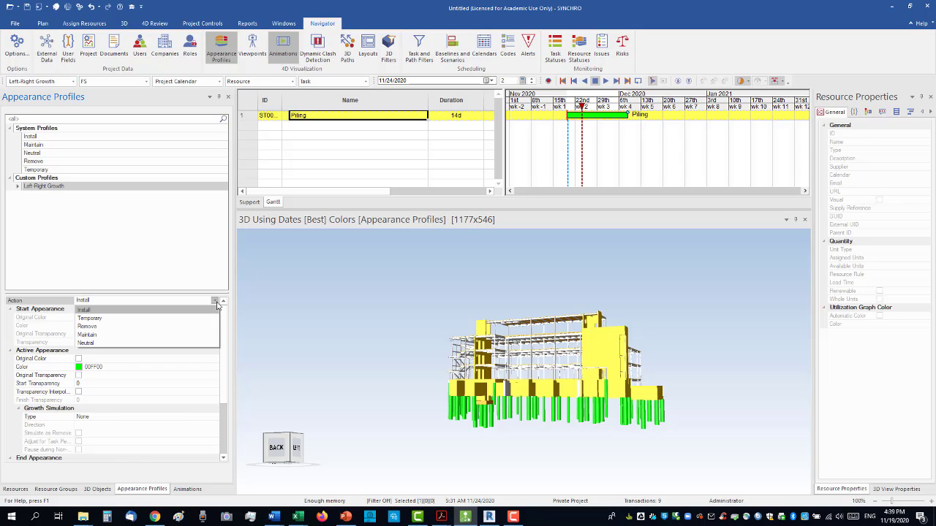
click(97, 301)
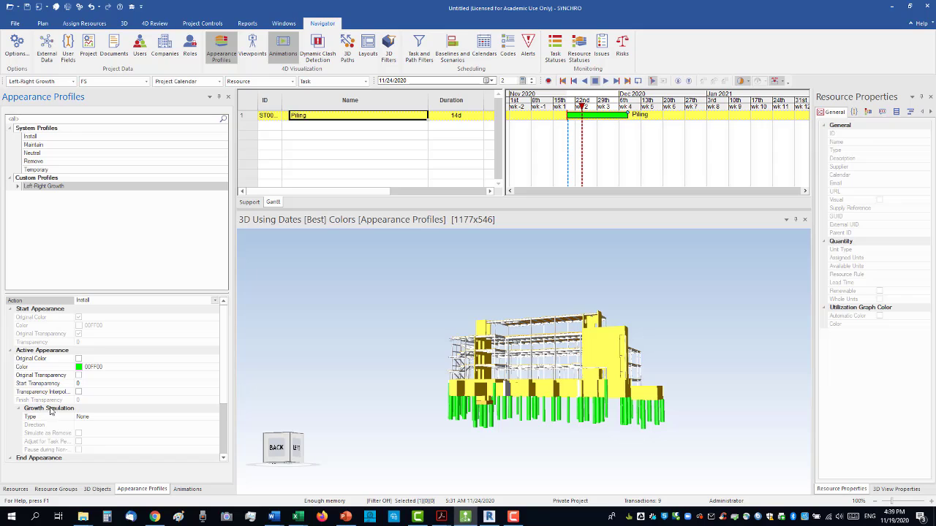
Set the Left-Right Growth profile's growth simulation type to Left - Right and return the focus time to 11/18/2020.
scroll(77, 414, down, 3)
click(114, 353)
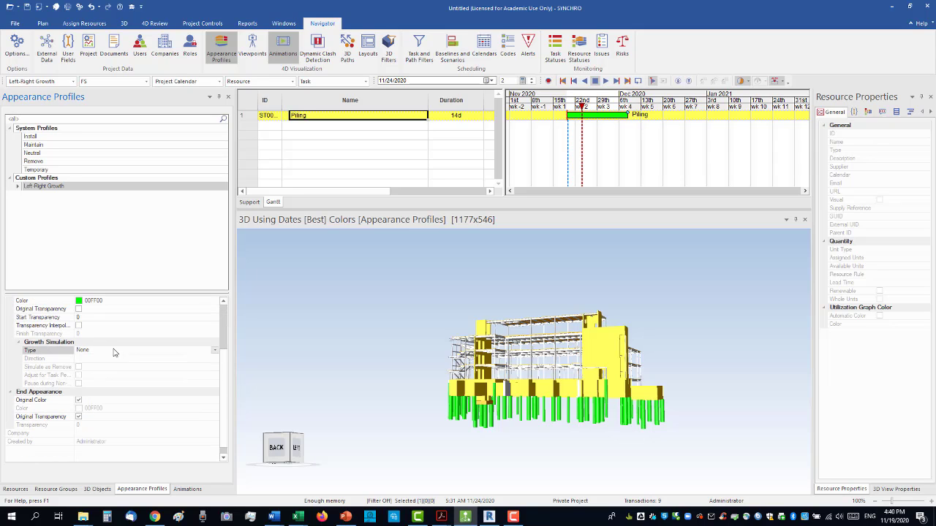
click(214, 351)
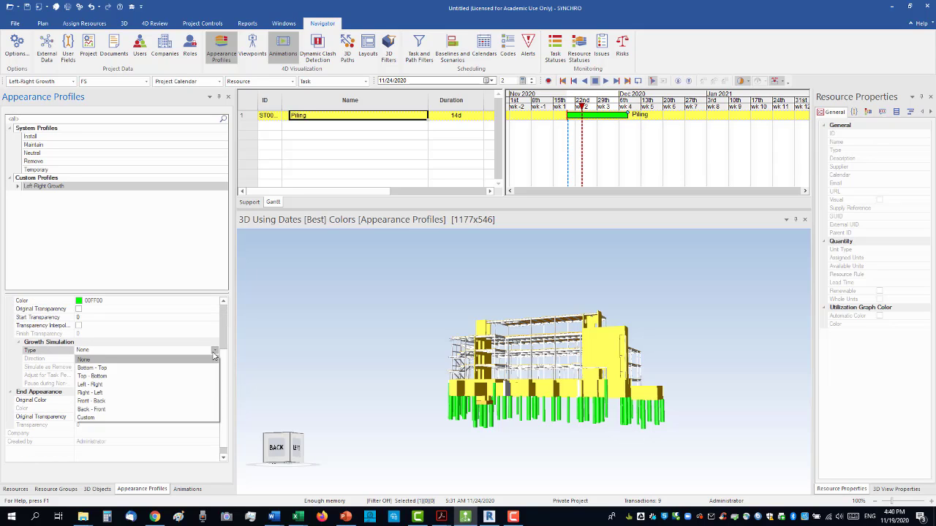
click(90, 383)
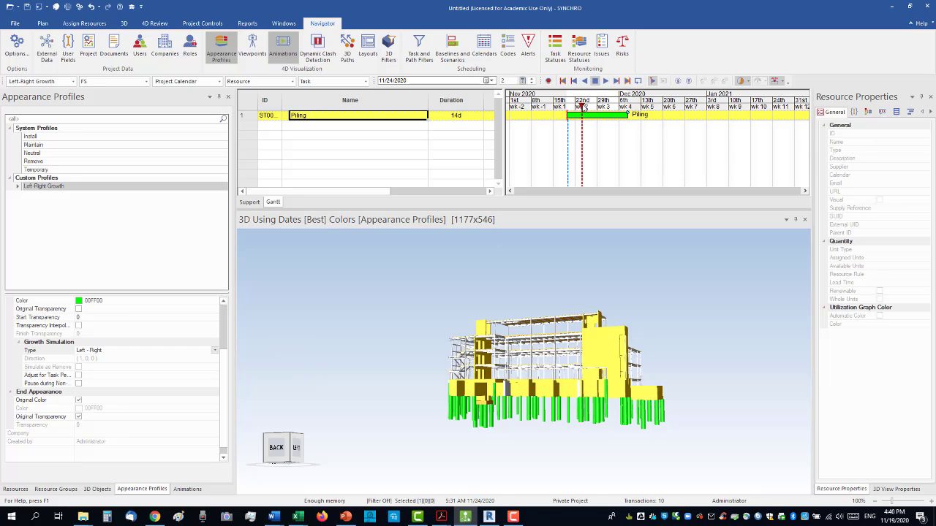
mouse_move(583, 107)
mouse_down()
mouse_move(574, 108)
mouse_move(599, 107)
mouse_move(562, 108)
mouse_up()
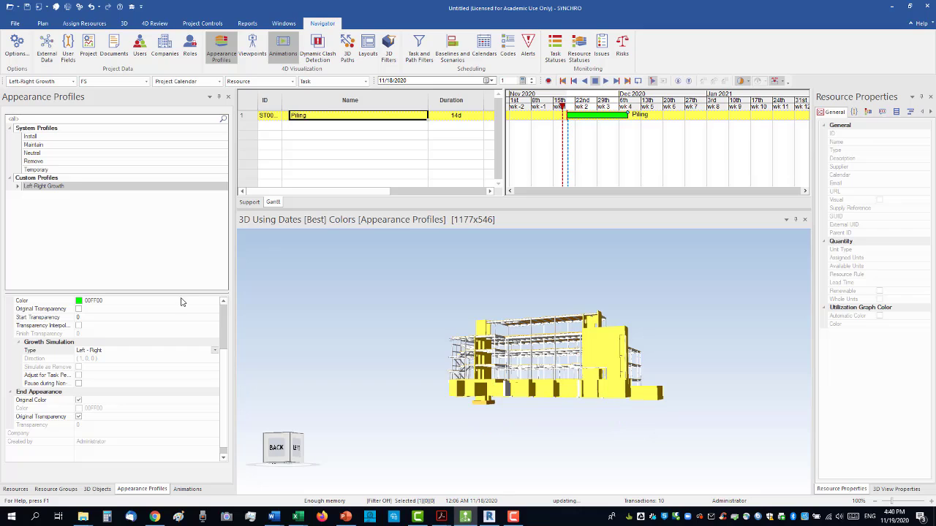
Examine the Piles resource's commands and the 3D view's color mode options for a place to assign the new profile.
click(16, 489)
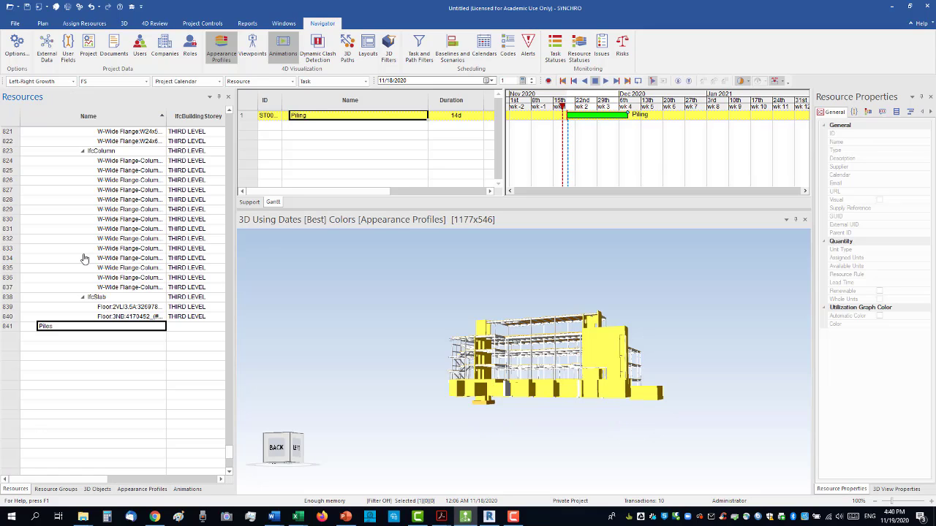
right_click(55, 327)
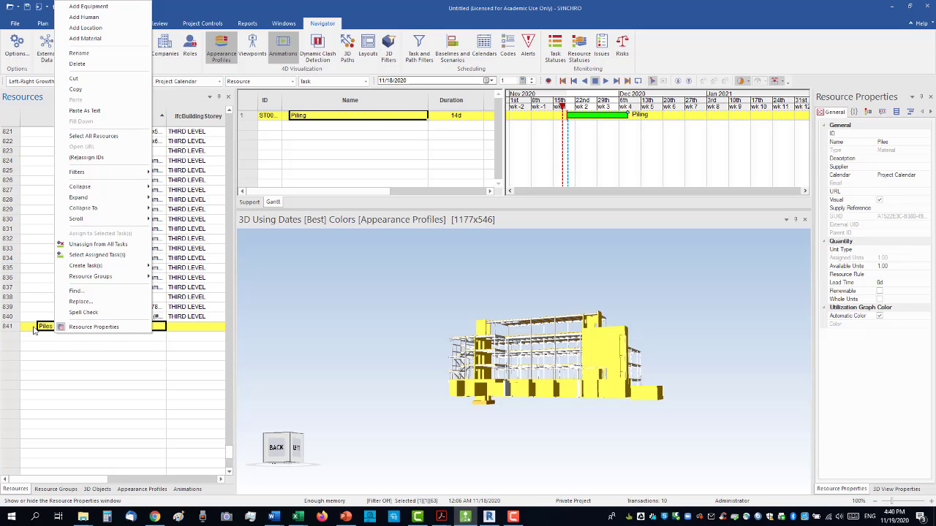
click(73, 335)
right_click(44, 327)
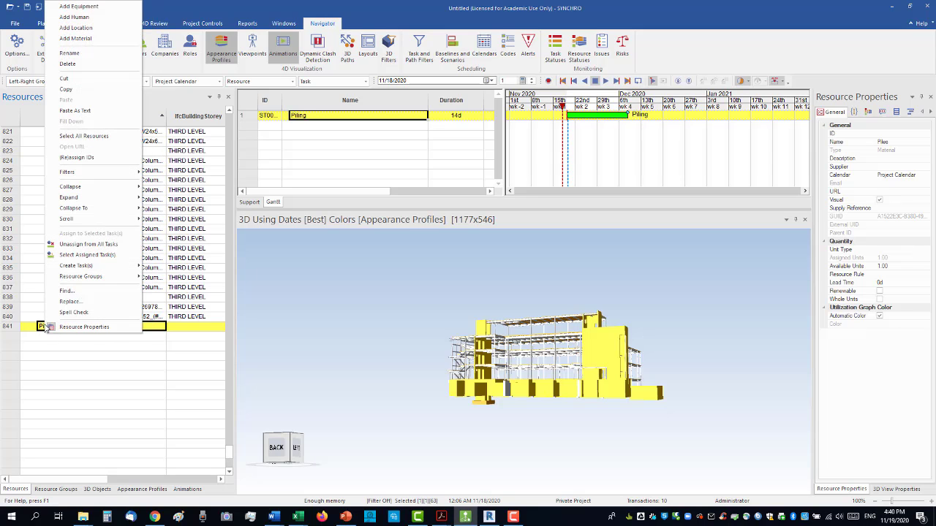
click(82, 329)
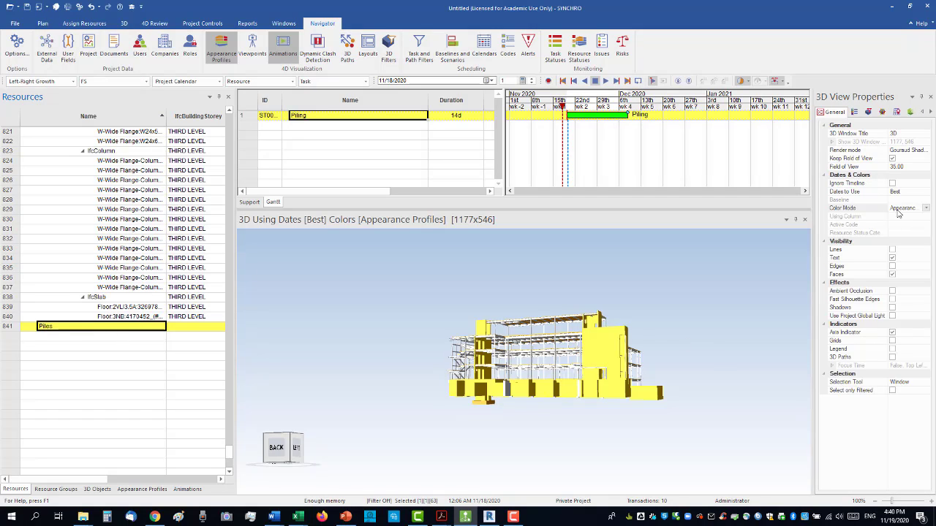
click(926, 209)
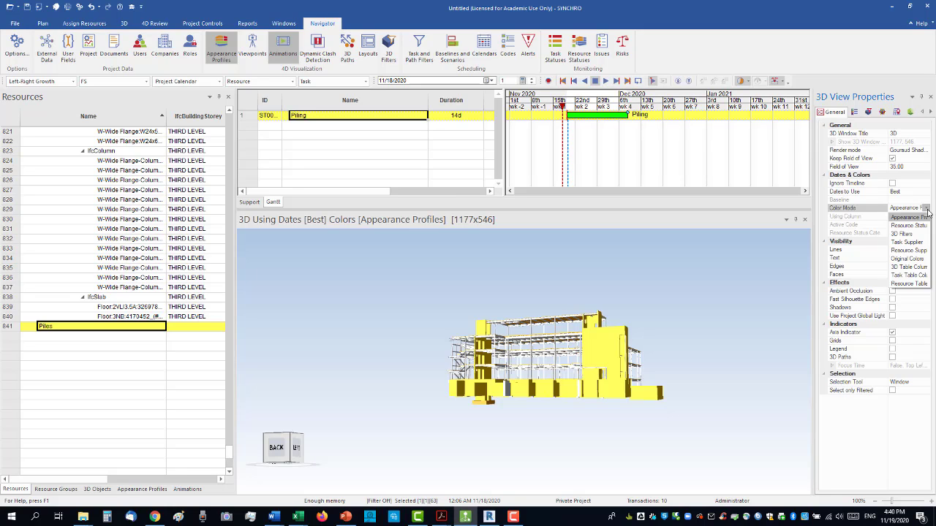
click(927, 212)
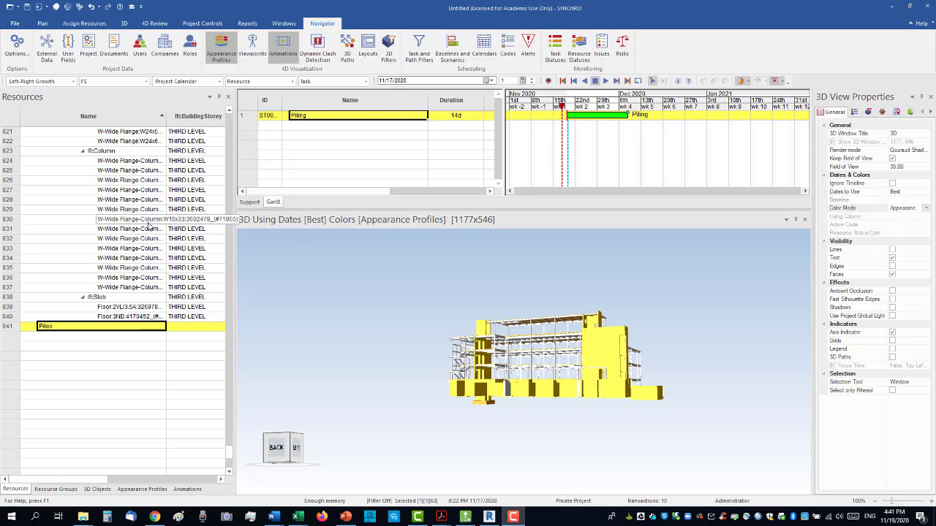
Open the Piling task's properties and set the appearance profile of its Piles resource to Left-Right Growth.
right_click(320, 122)
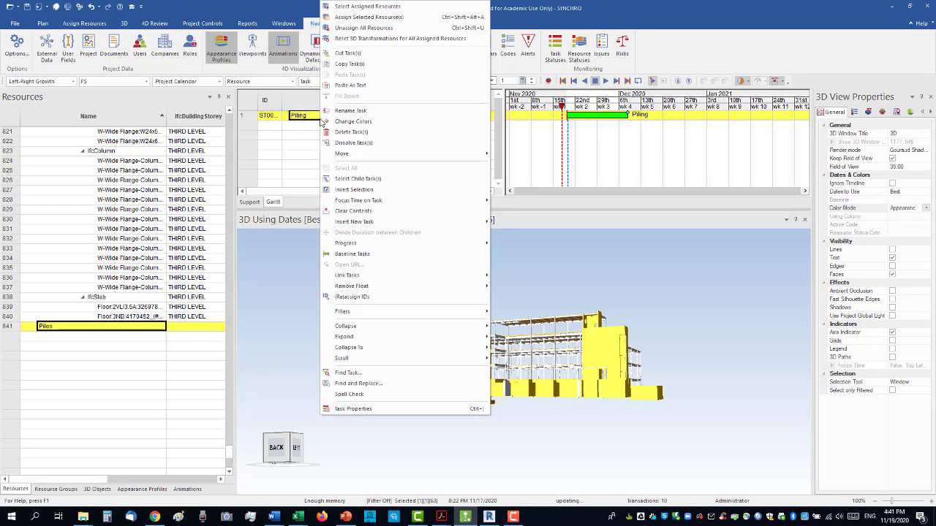
click(366, 410)
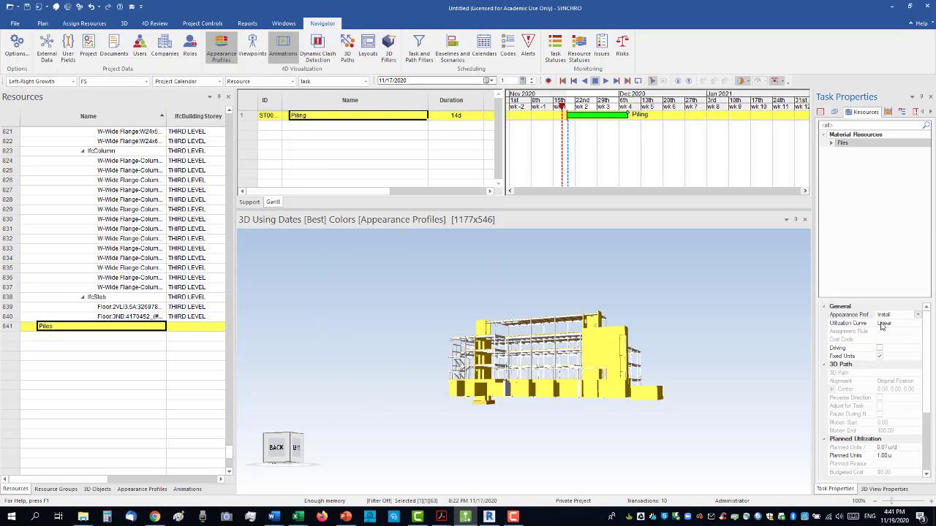
click(919, 315)
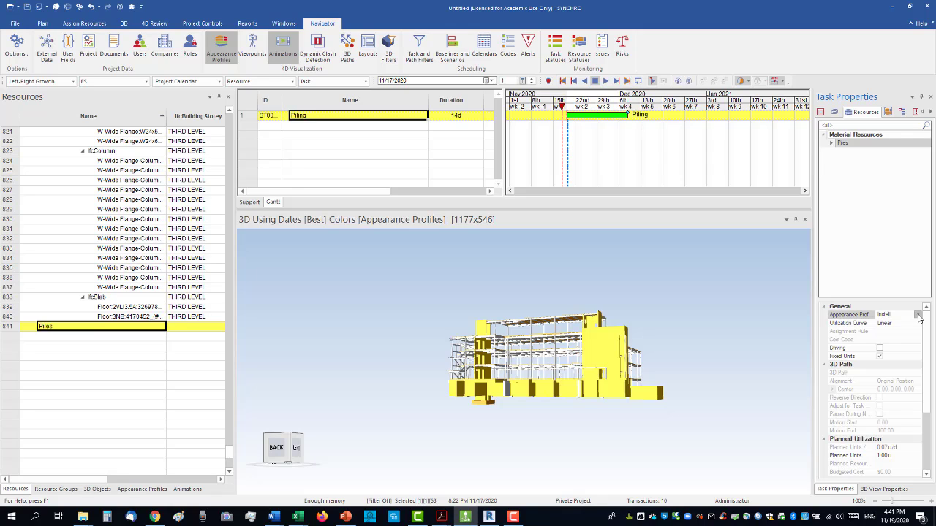
click(918, 316)
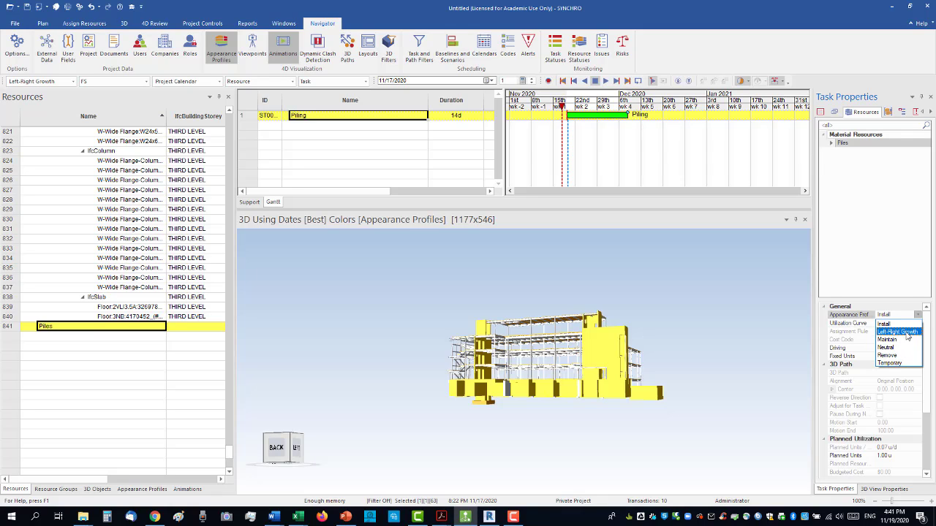
click(906, 333)
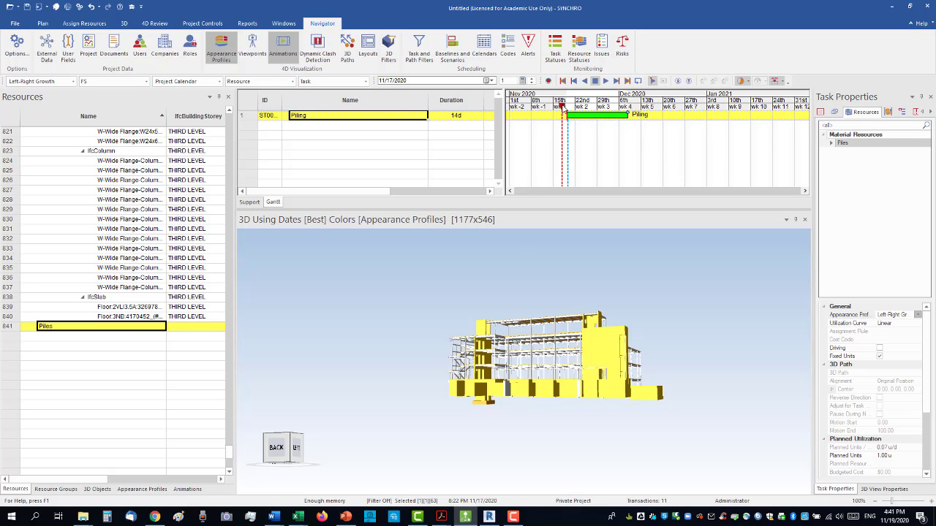
Move the focus time to 11/21/2020 and check the growth of the piles from the front of the building.
mouse_move(563, 108)
mouse_down()
mouse_move(635, 110)
mouse_move(574, 109)
mouse_up()
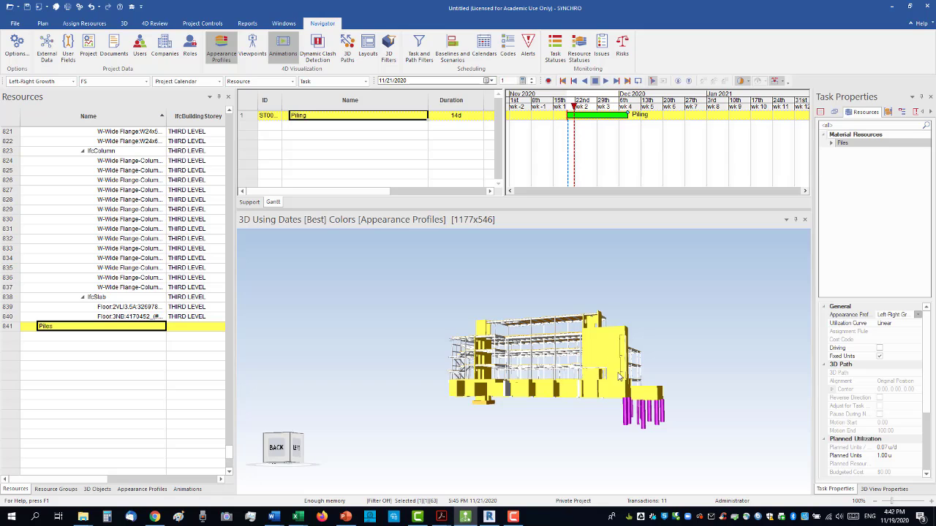
right_click(674, 339)
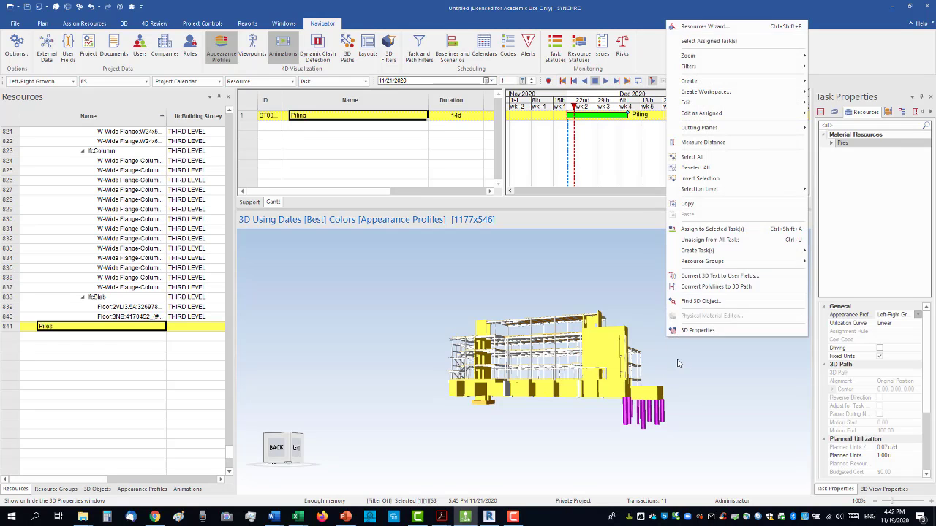
key(Escape)
middle_drag(676, 335, 618, 352)
drag(618, 352, 635, 383)
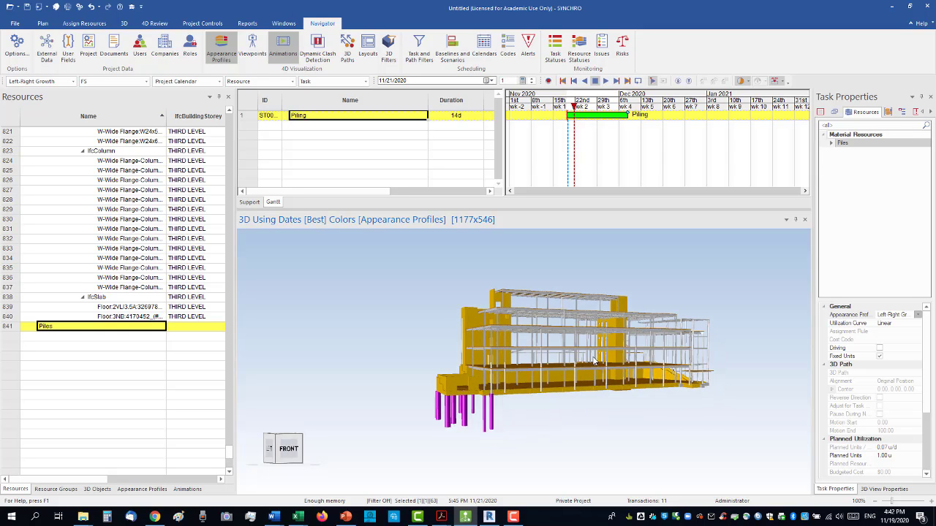
Advance the focus time to 12/4/2020 and inspect the growing piles closely from the left side of the building.
mouse_move(575, 108)
mouse_down()
mouse_move(565, 108)
mouse_move(648, 116)
mouse_move(553, 115)
mouse_move(648, 114)
mouse_move(616, 115)
mouse_up()
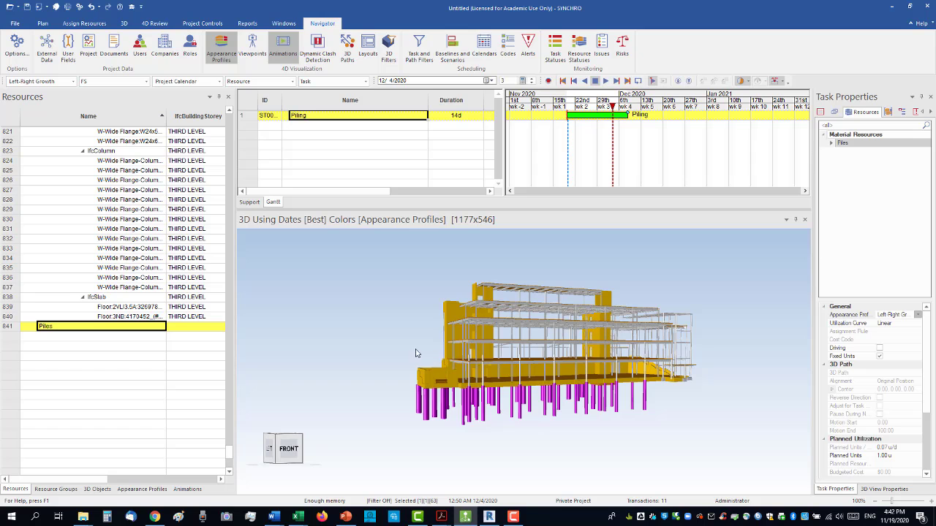
drag(417, 349, 451, 341)
scroll(651, 386, up, 5)
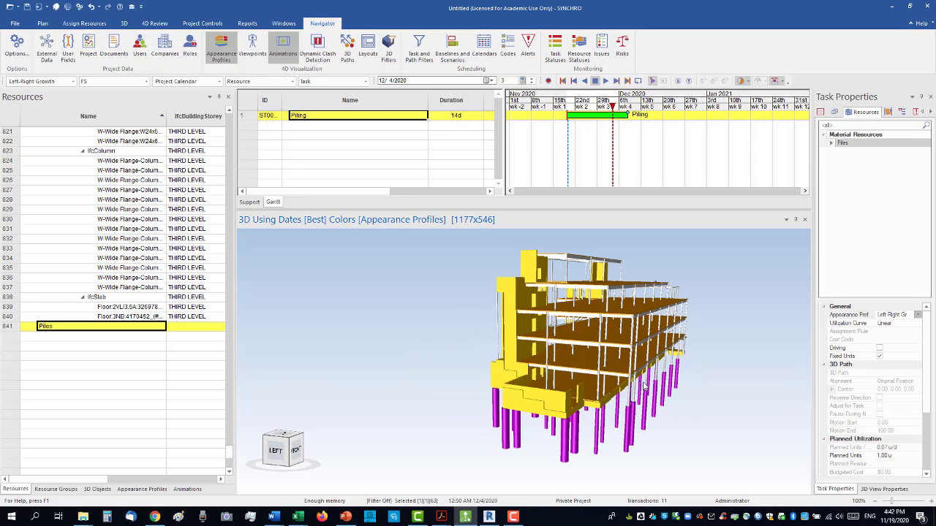
scroll(651, 386, down, 3)
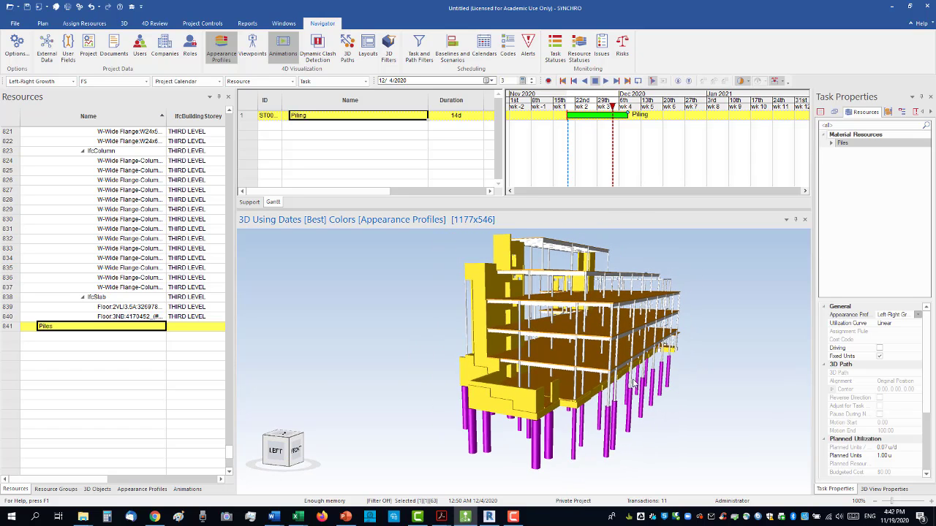
right_click(693, 252)
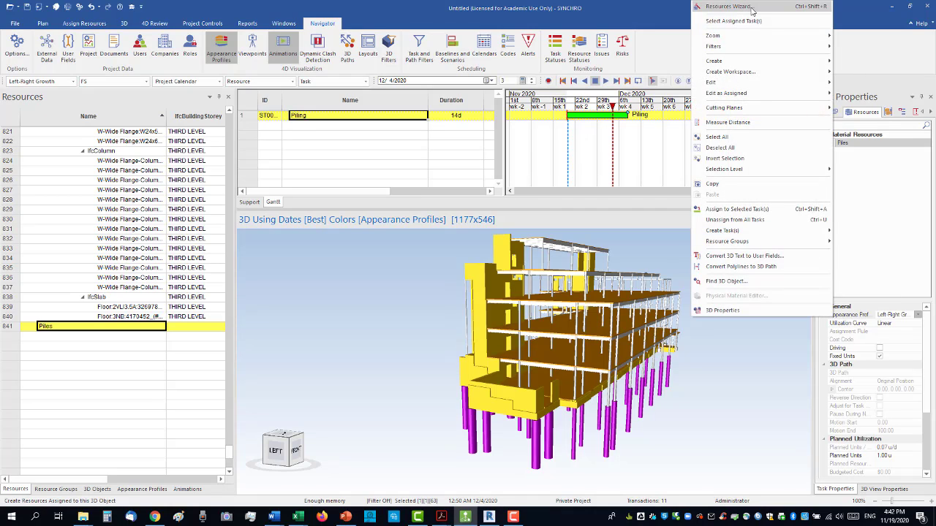
click(718, 403)
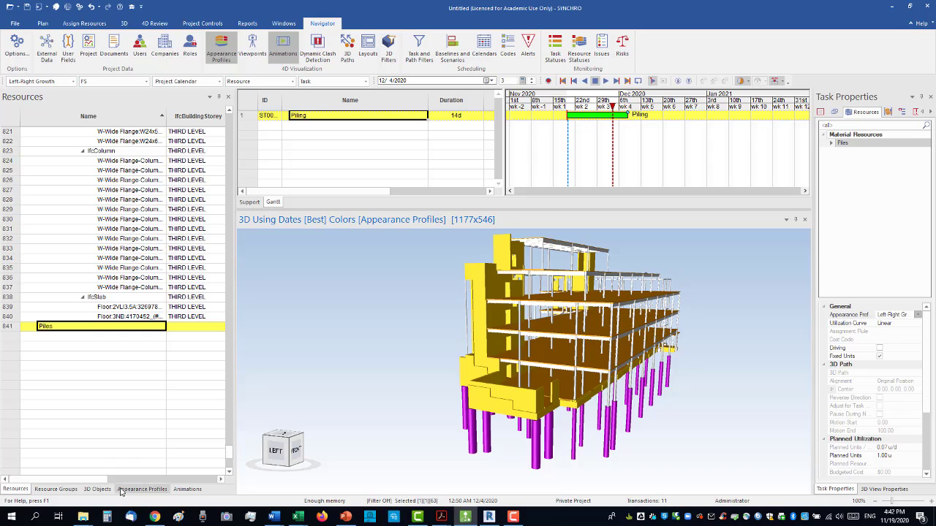
Show the list of appearance profiles and select the tall wall at the back-left end of the building in the 3D view.
click(142, 489)
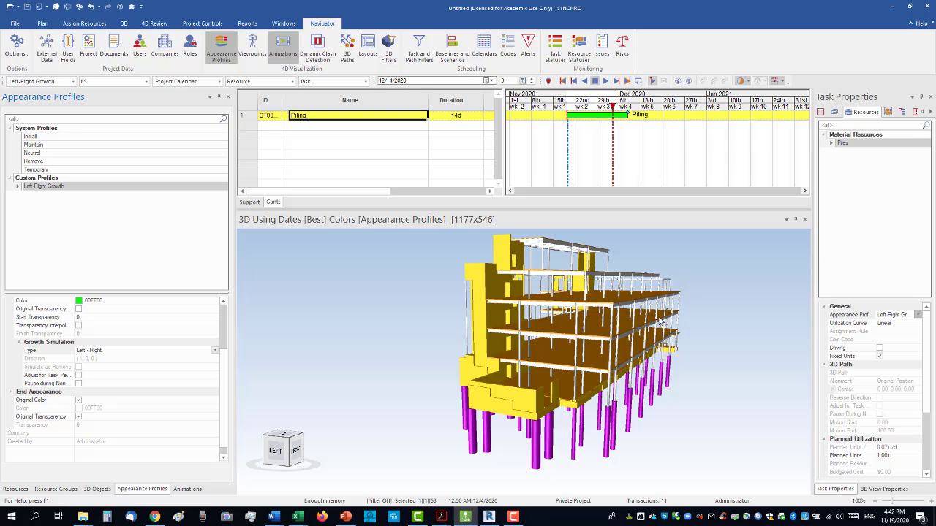
drag(607, 320, 556, 318)
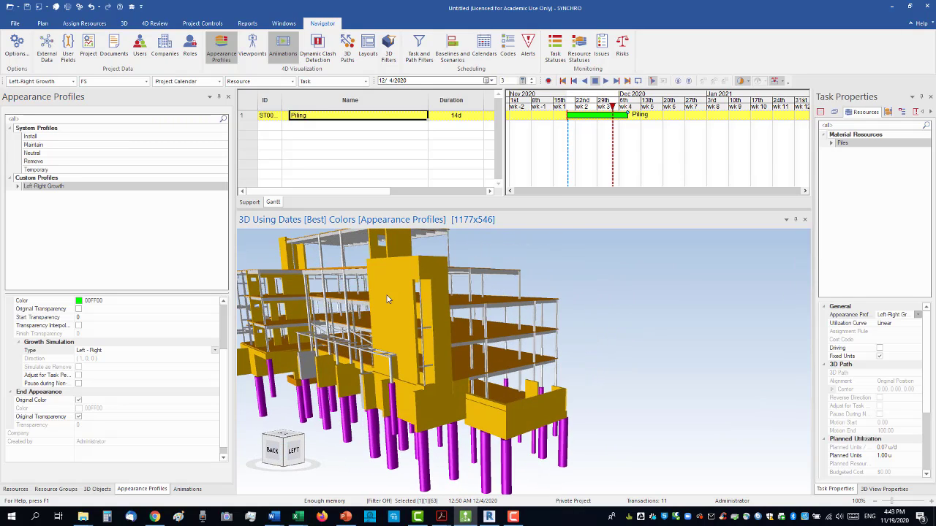
drag(388, 296, 466, 310)
scroll(466, 311, down, 2)
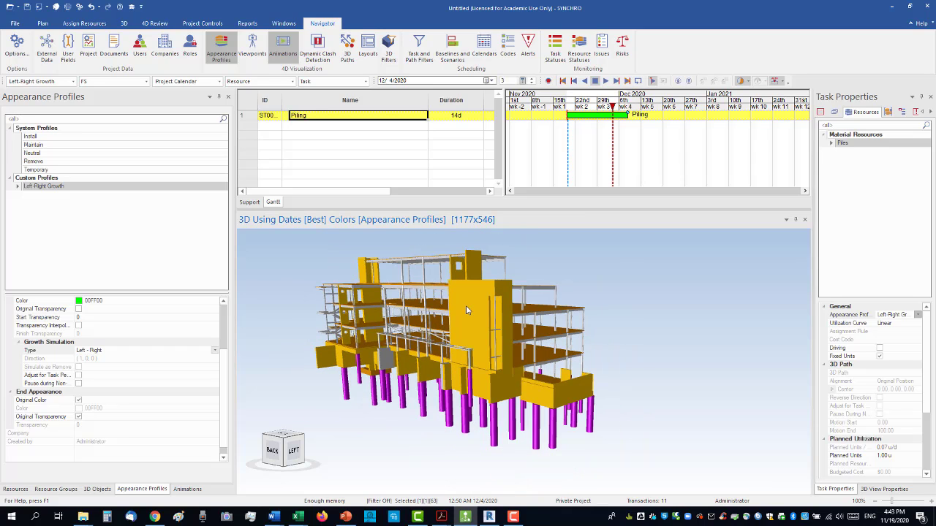
click(466, 310)
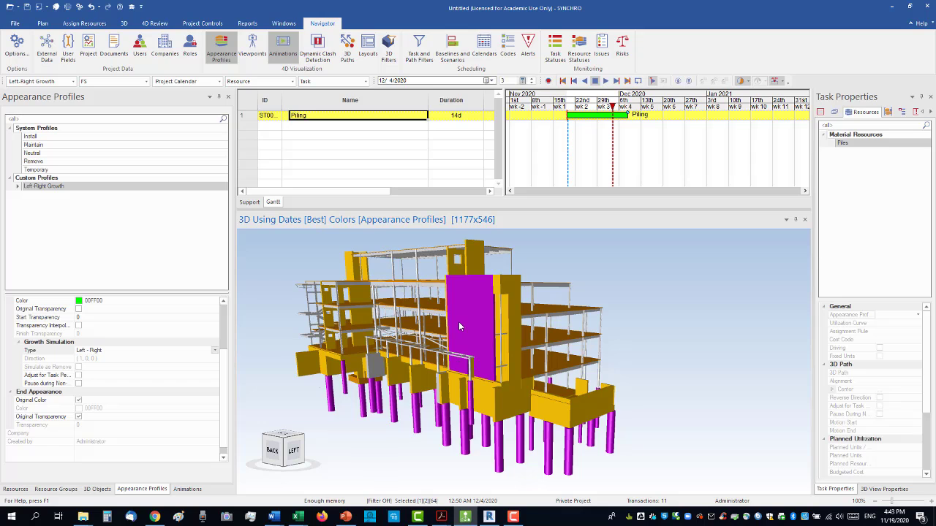
scroll(465, 330, up, 3)
middle_drag(465, 329, 495, 399)
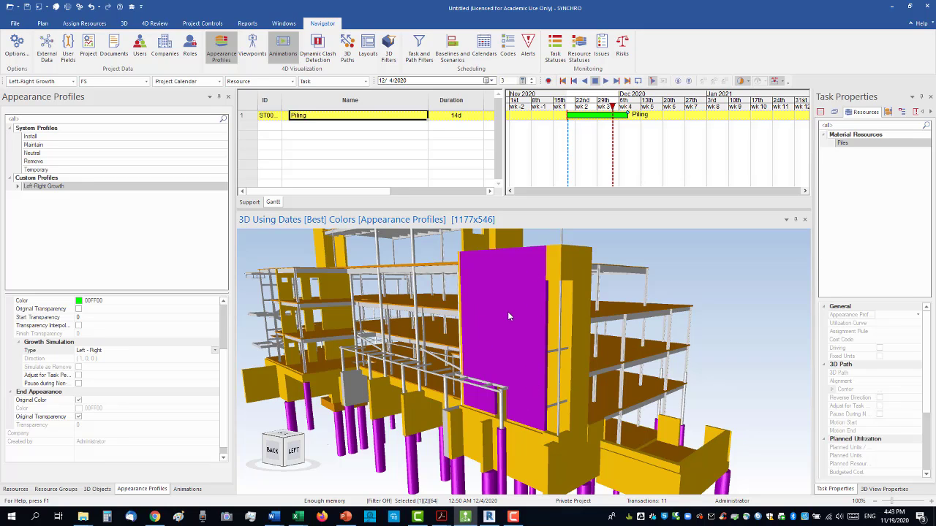
Add a new task named Wall Construction directly below the Piling task.
click(301, 134)
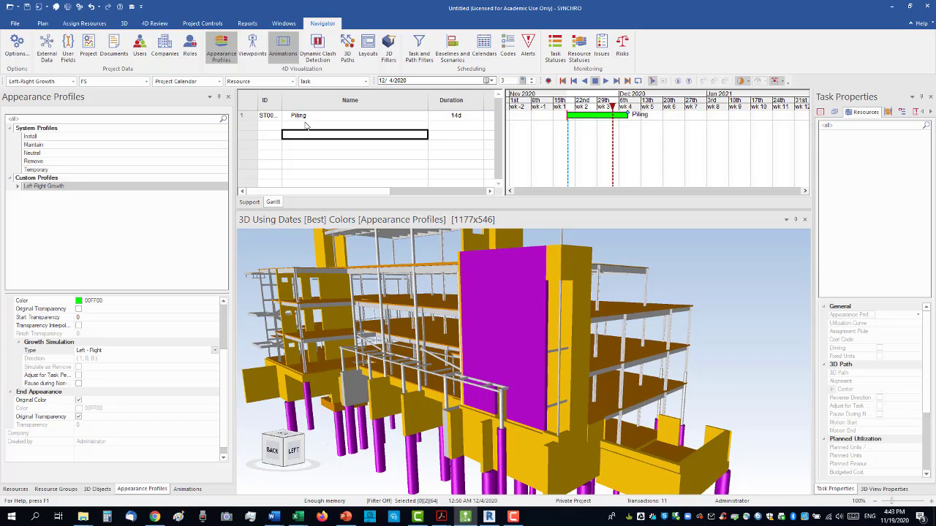
click(307, 125)
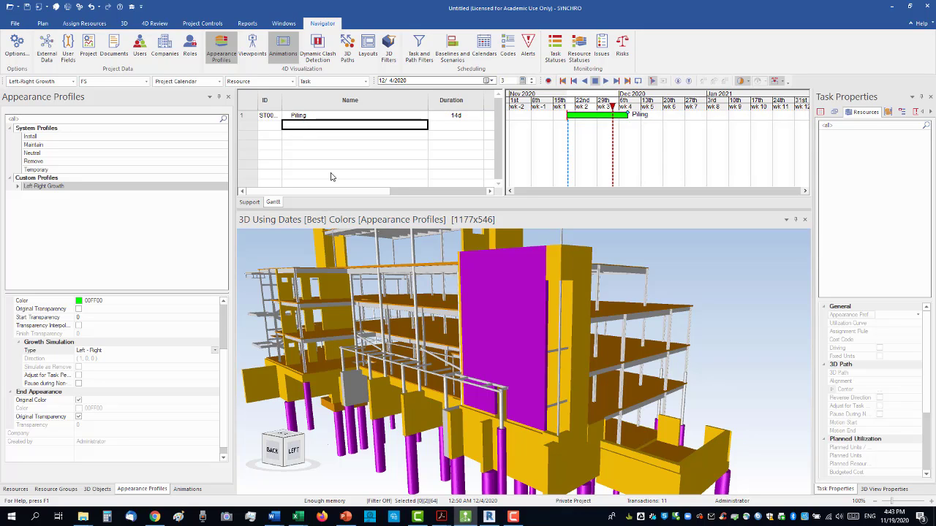
text(WA)
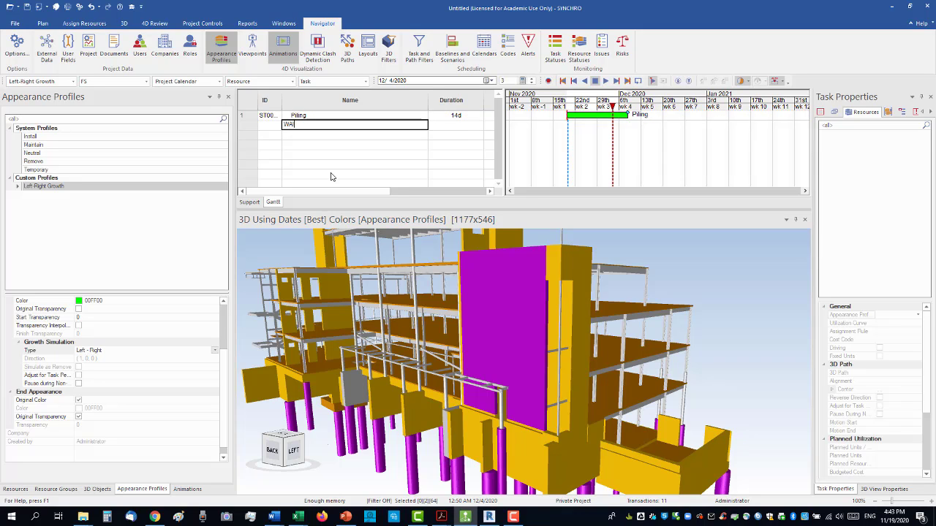
text(ll Construction)
key(Return)
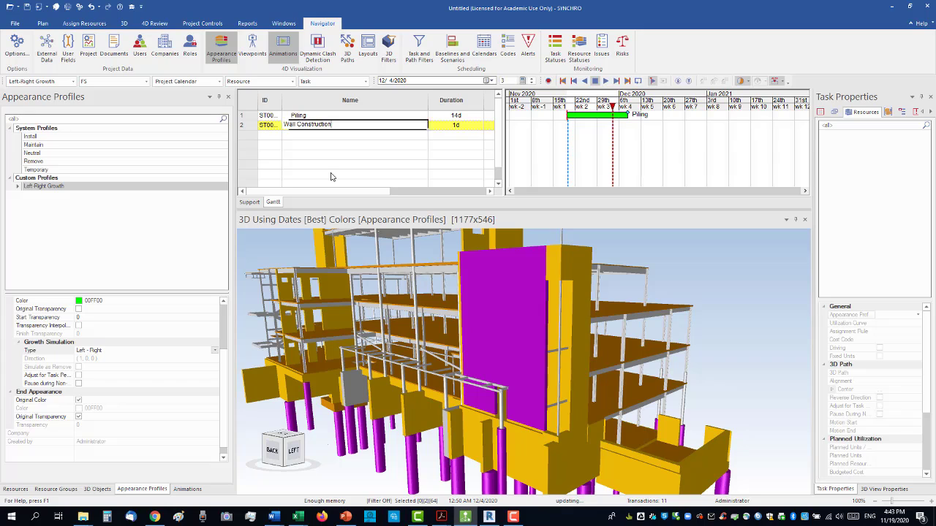
Extend the new wall task's name to Wall Construction 2nd Floor.
click(458, 126)
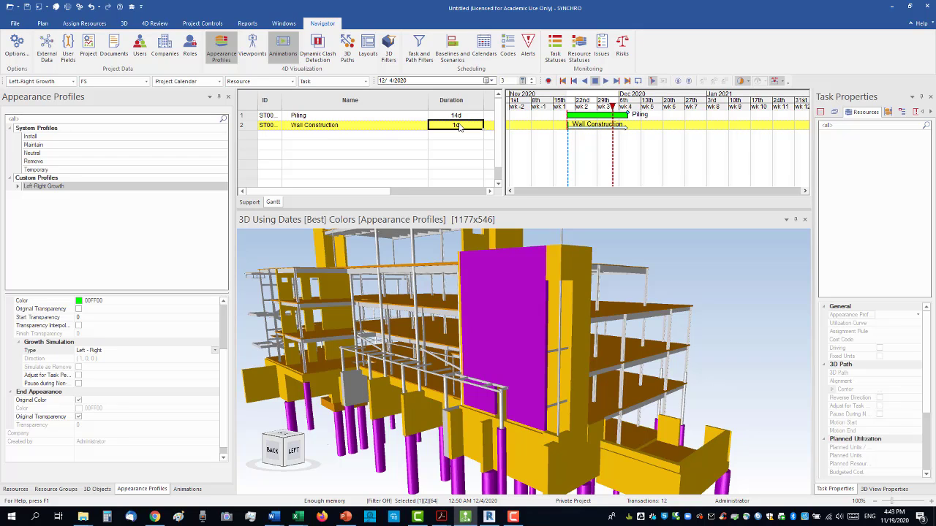
click(347, 129)
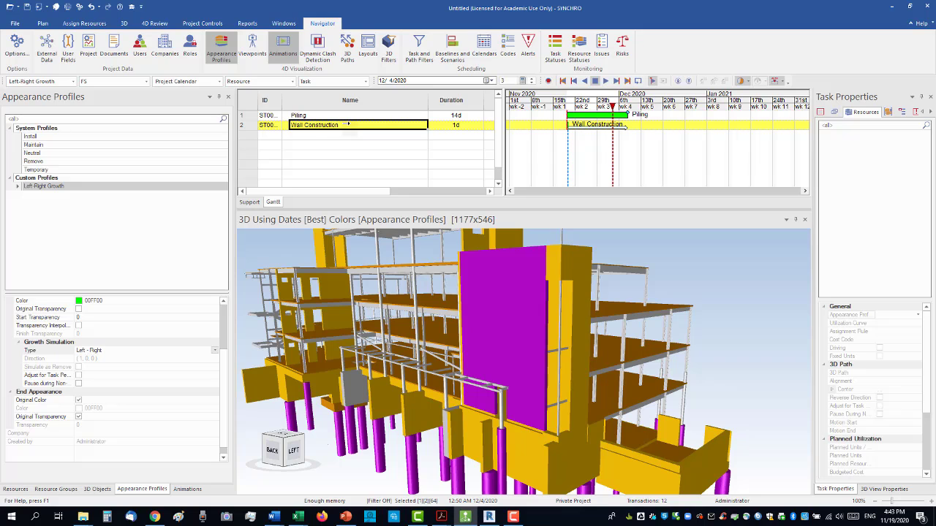
click(343, 124)
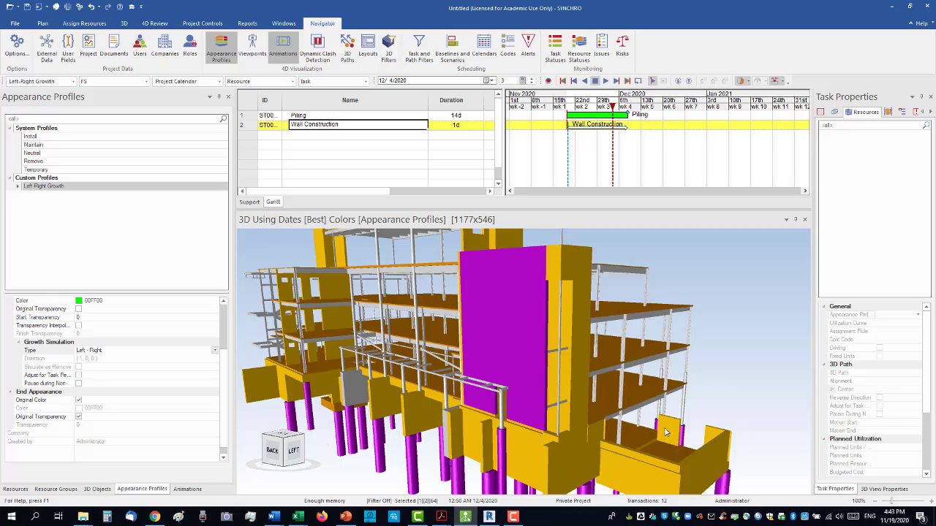
drag(666, 437, 477, 380)
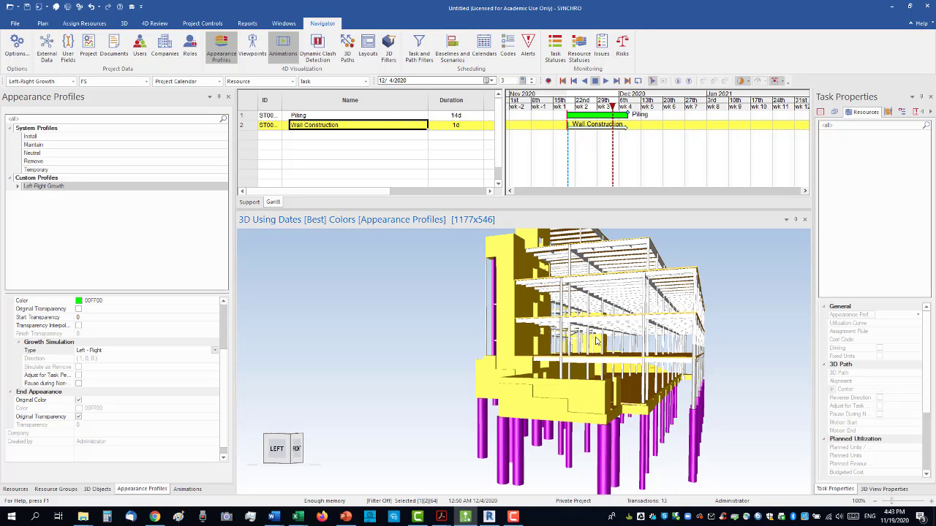
drag(529, 312, 512, 359)
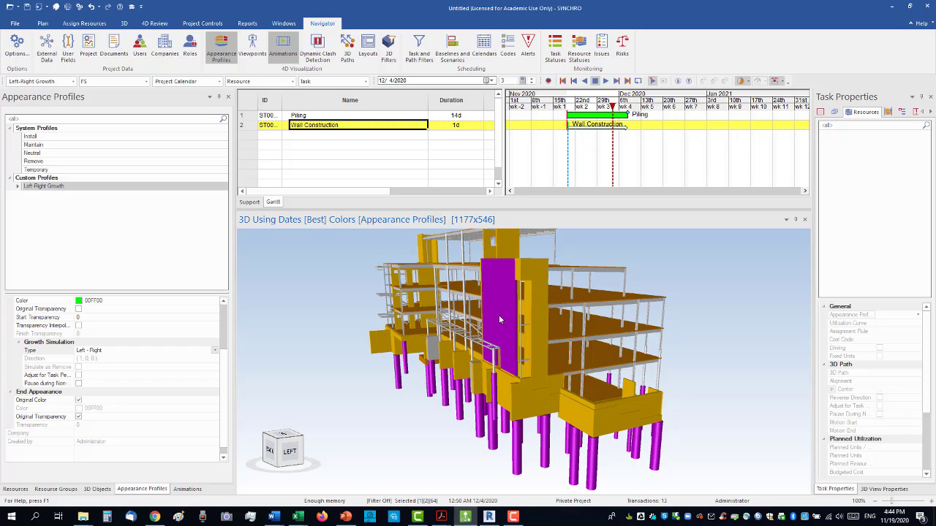
click(344, 124)
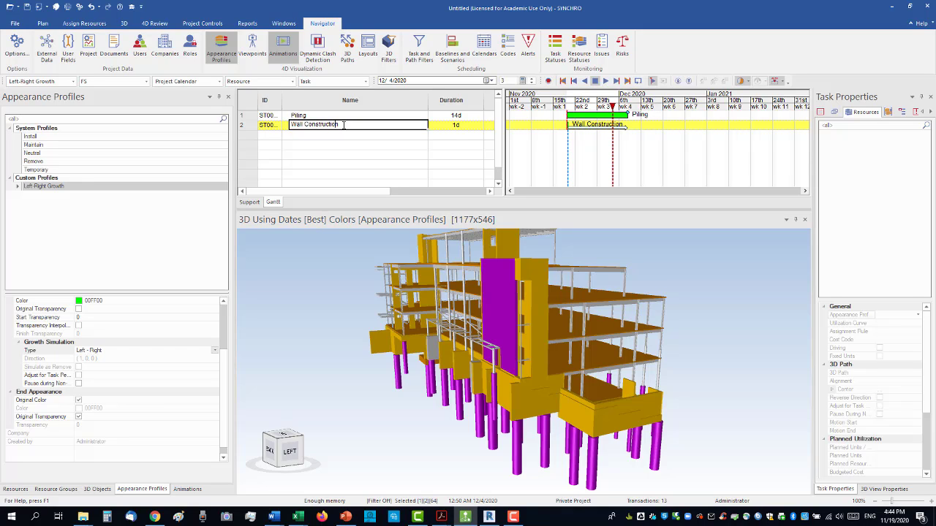
text(2nd Floor)
key(Return)
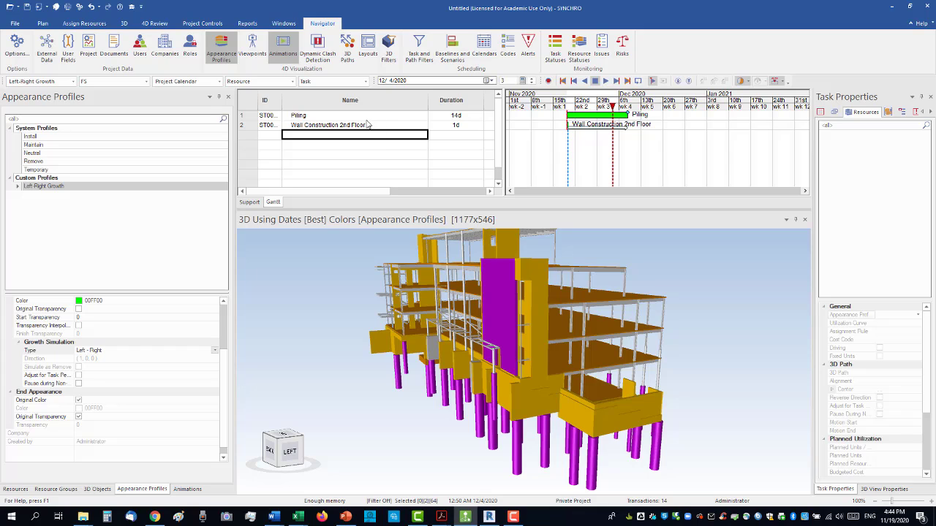
Set the duration of the Wall Construction 2nd Floor task to 7 days.
click(372, 125)
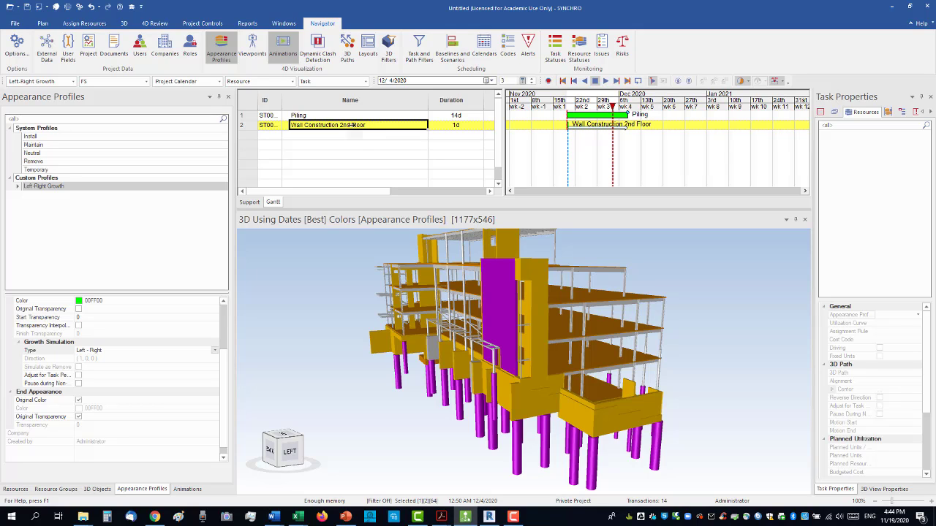
click(437, 125)
click(437, 124)
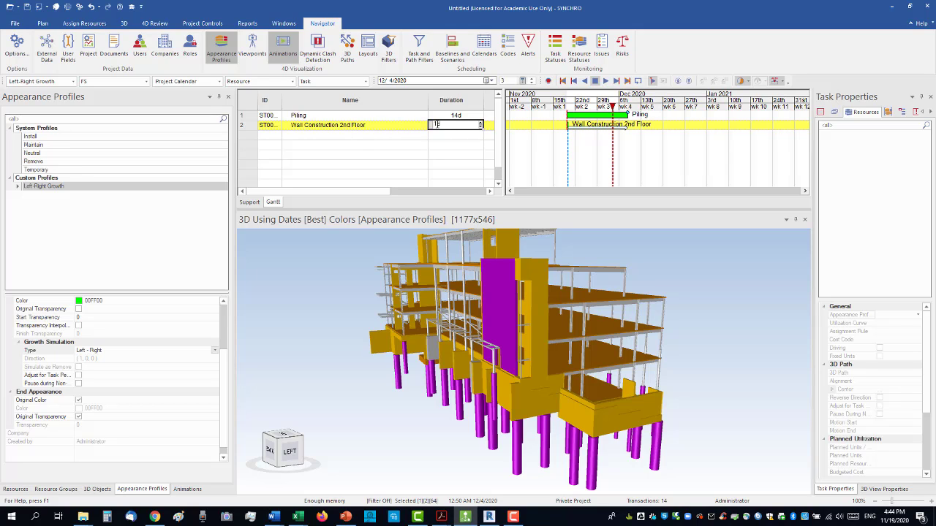
drag(438, 124, 434, 125)
key(Return)
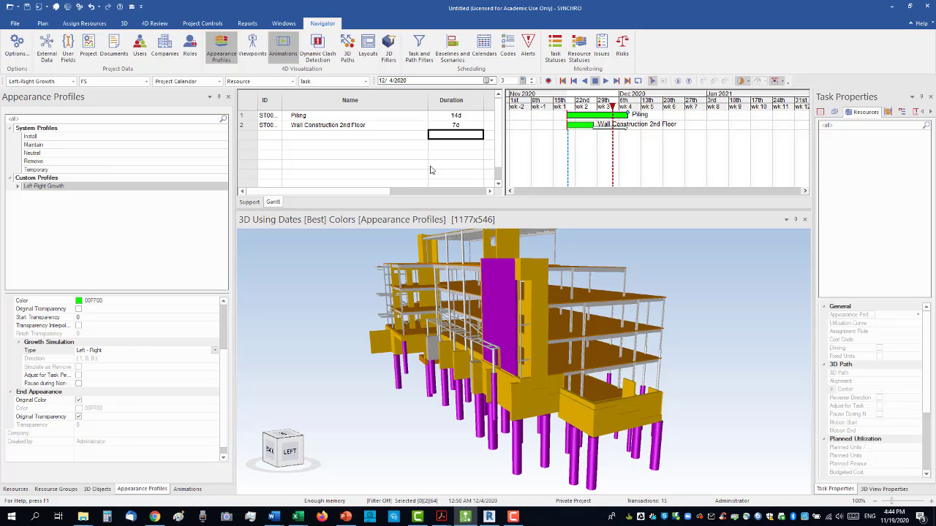
Copy the Wall Construction 2nd Floor task and paste it into the row beneath it.
click(340, 125)
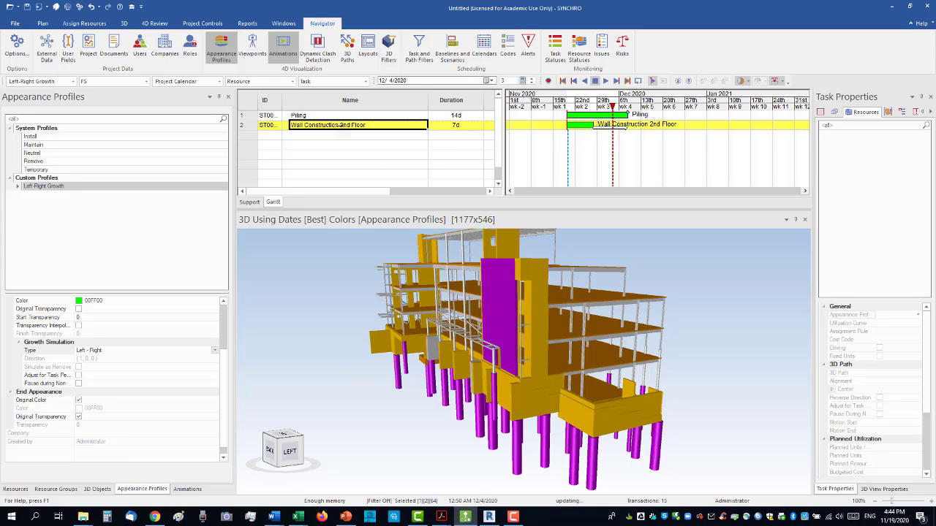
right_click(339, 125)
click(306, 125)
click(309, 136)
key(ctrl+v)
click(361, 136)
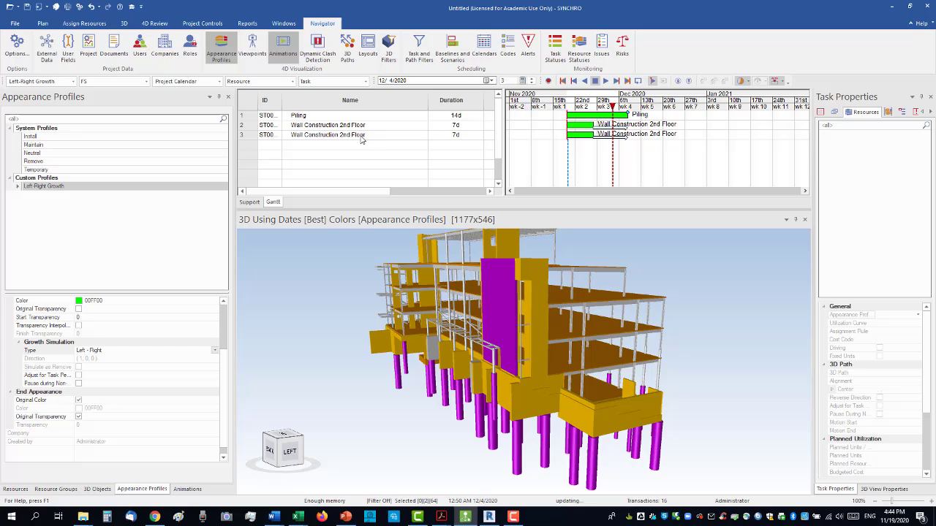
click(341, 135)
click(358, 126)
click(325, 127)
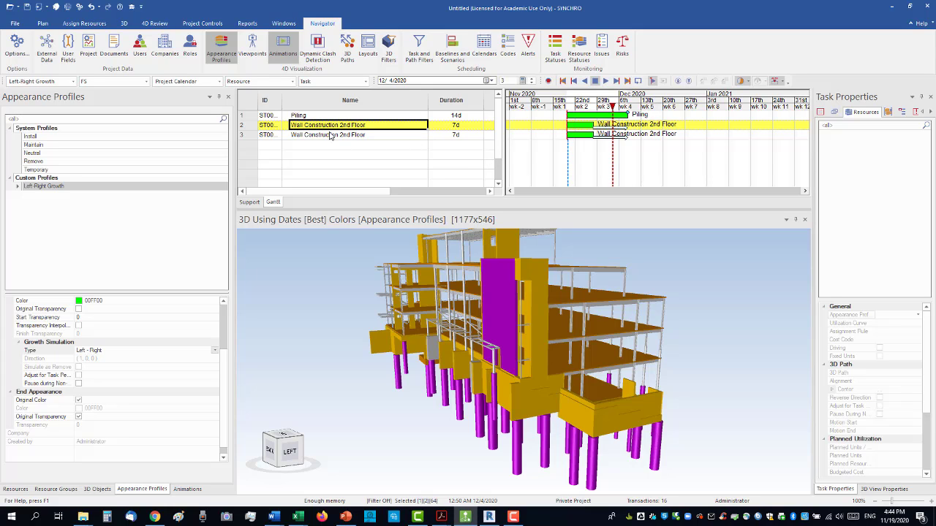
Rename the duplicated wall task as Wall Construction 3rd Floor.
click(330, 136)
right_click(338, 137)
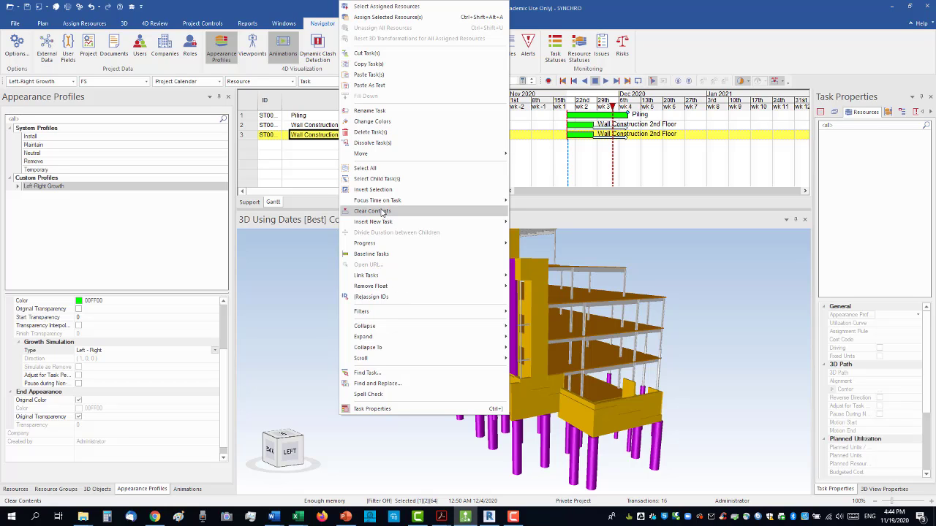
right_click(309, 143)
right_click(315, 137)
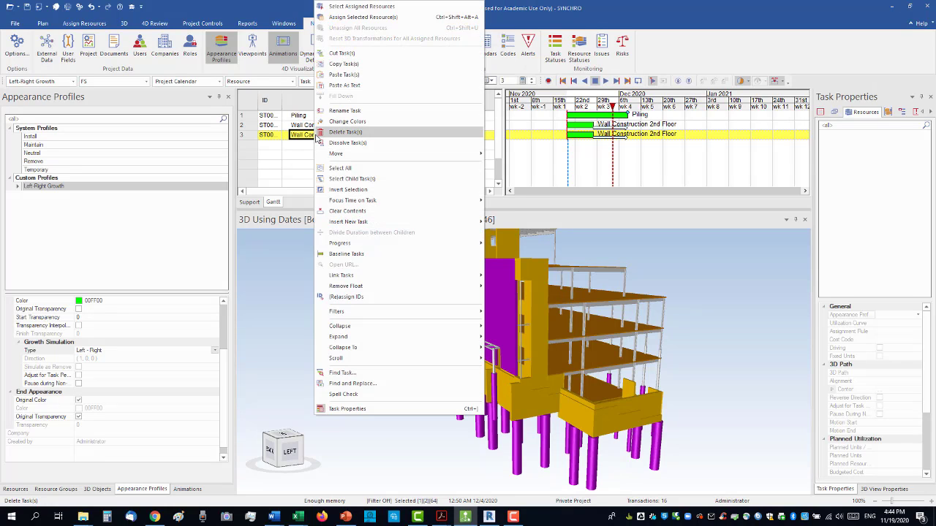
click(340, 111)
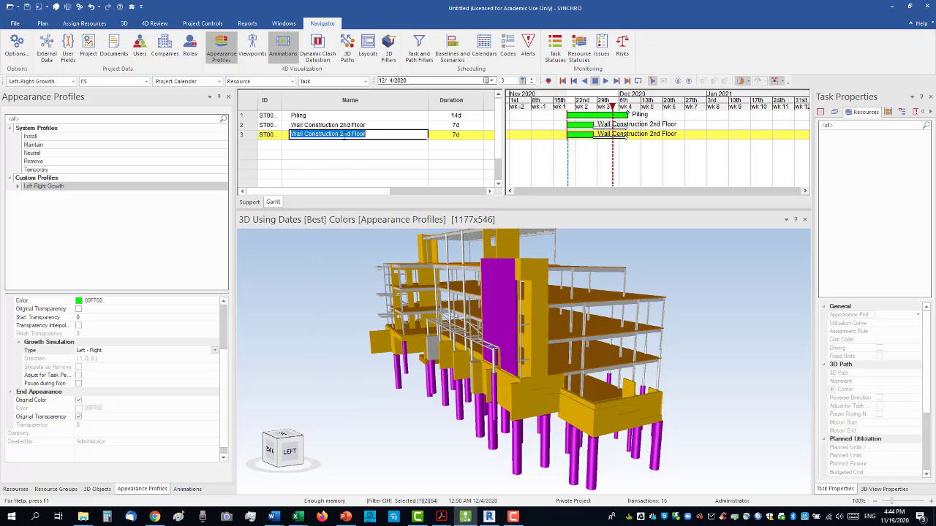
click(344, 135)
key(BackSpace)
key(BackSpace)
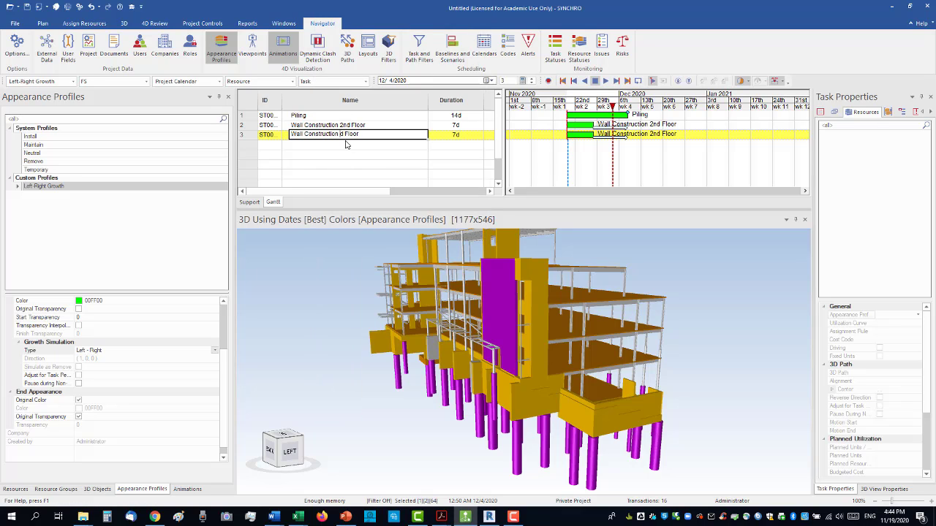
text(3r)
Add a task named Wall Construction 4th Floor below the other wall tasks and give it a duration of 7 days.
click(354, 146)
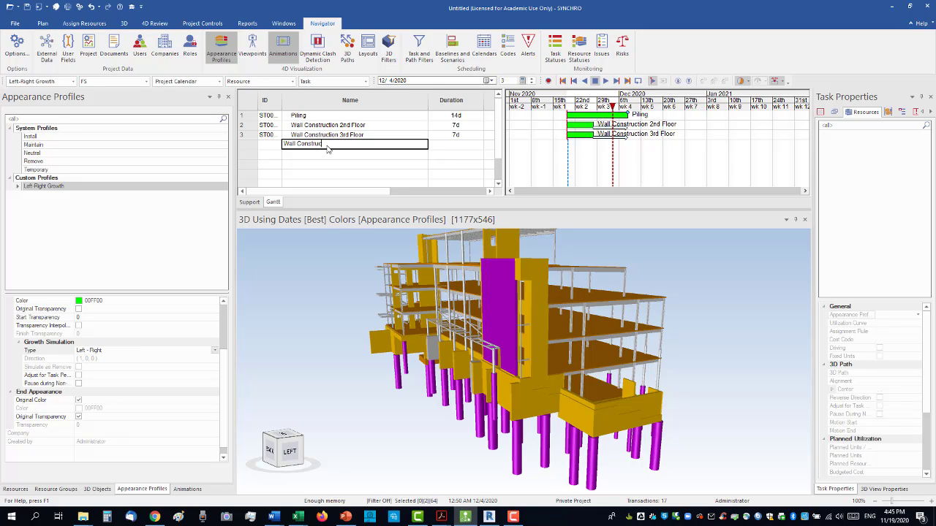
text(Wall Construction 4th Floor)
key(Return)
click(469, 152)
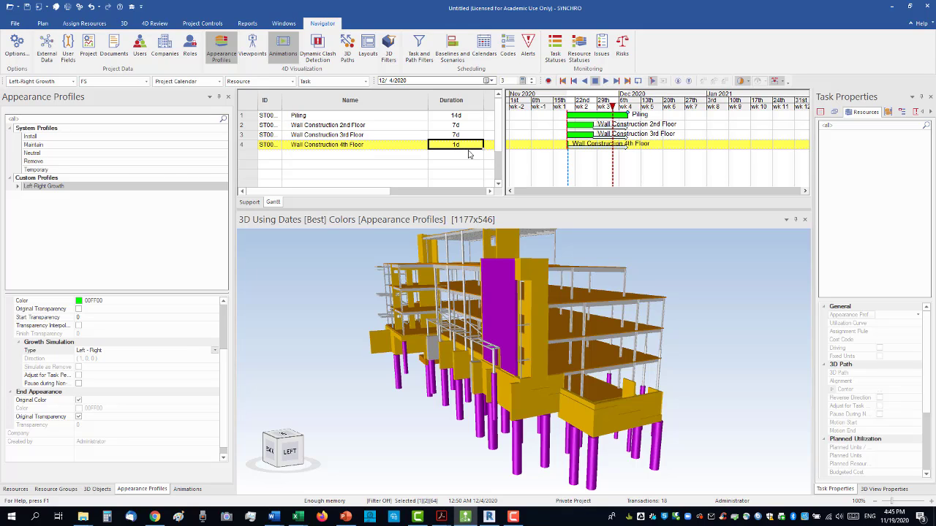
text(7)
key(Return)
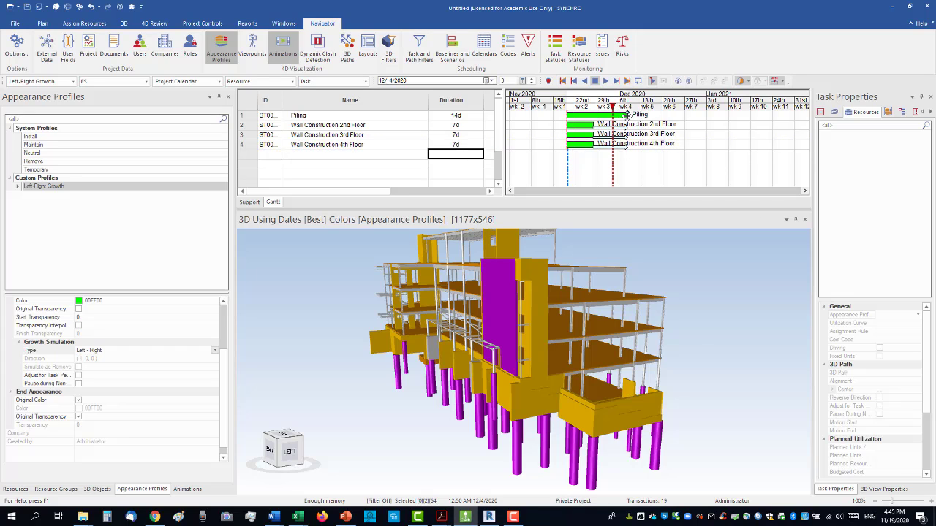
drag(627, 115, 624, 117)
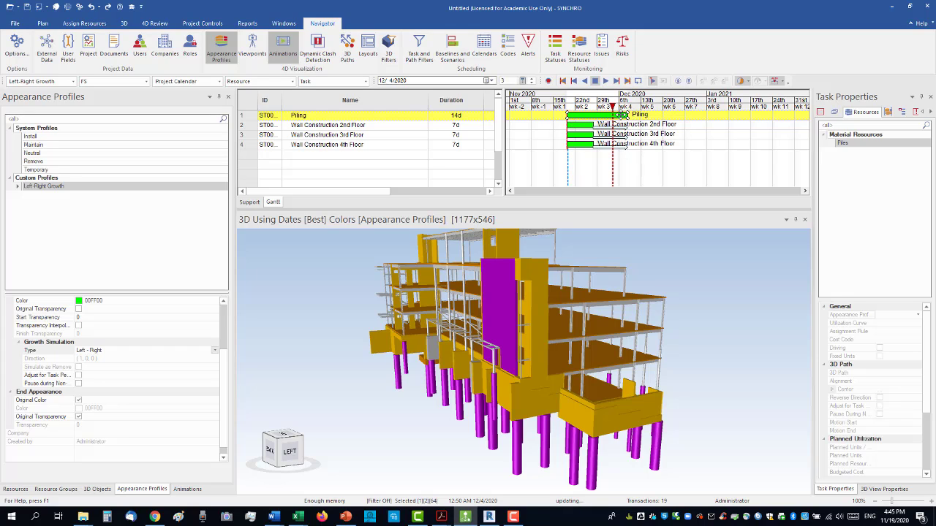
drag(621, 116, 612, 117)
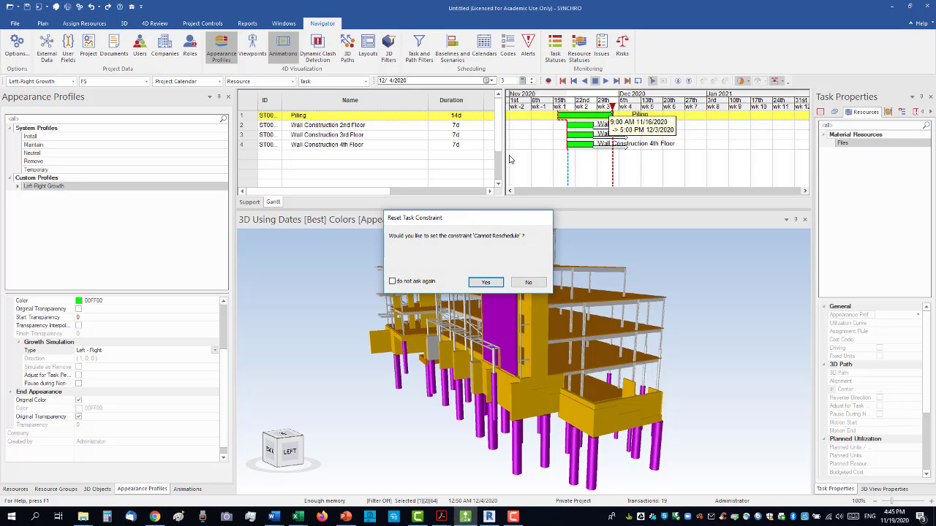
click(526, 284)
key(ctrl+z)
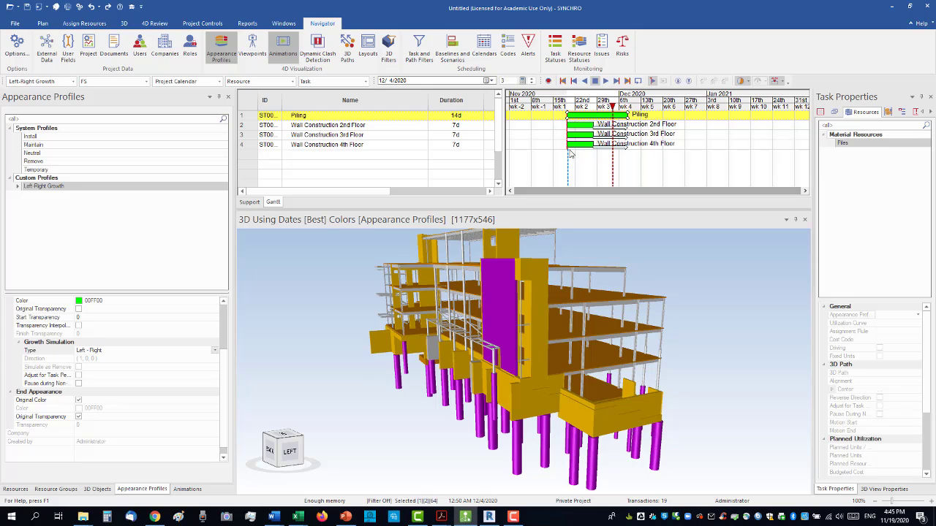
Link the Piling task and the three Wall Construction tasks in a chain from Piling to the 4th Floor.
drag(504, 145, 686, 131)
drag(613, 128, 547, 133)
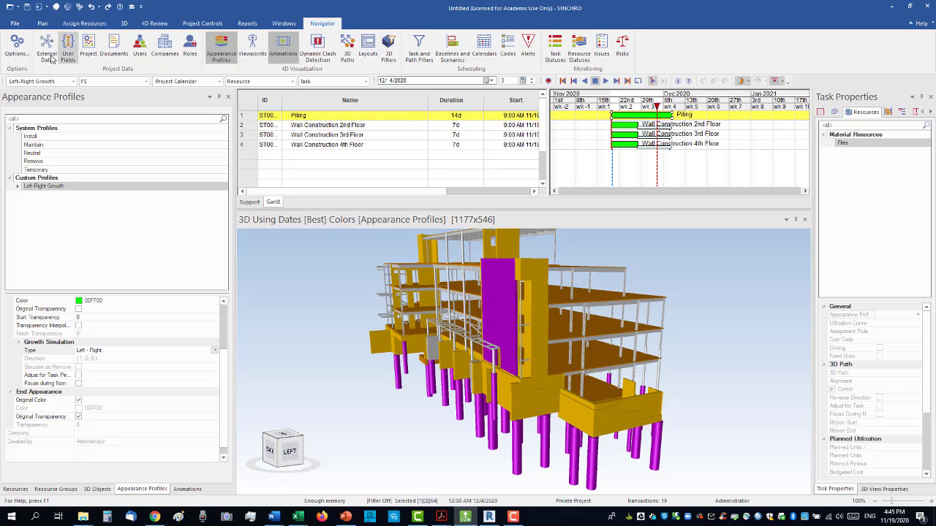
click(355, 163)
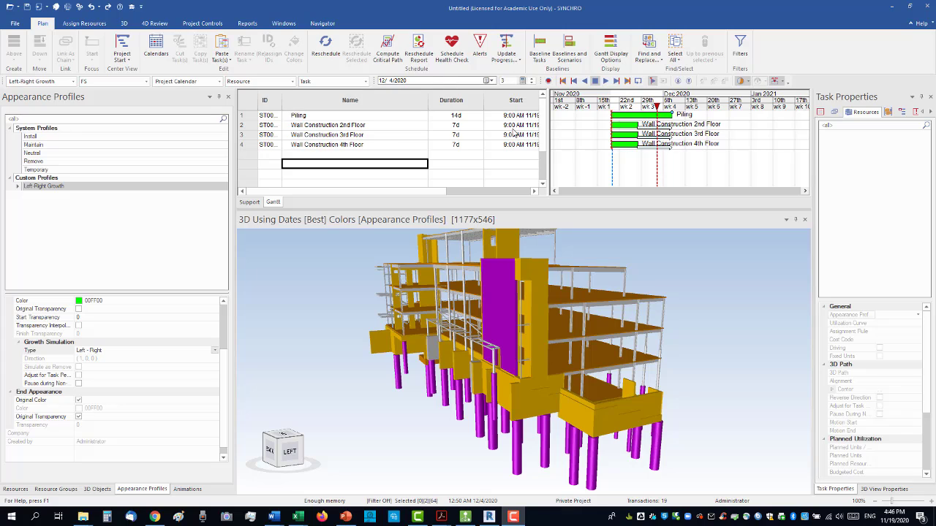
click(326, 119)
shift+click(351, 145)
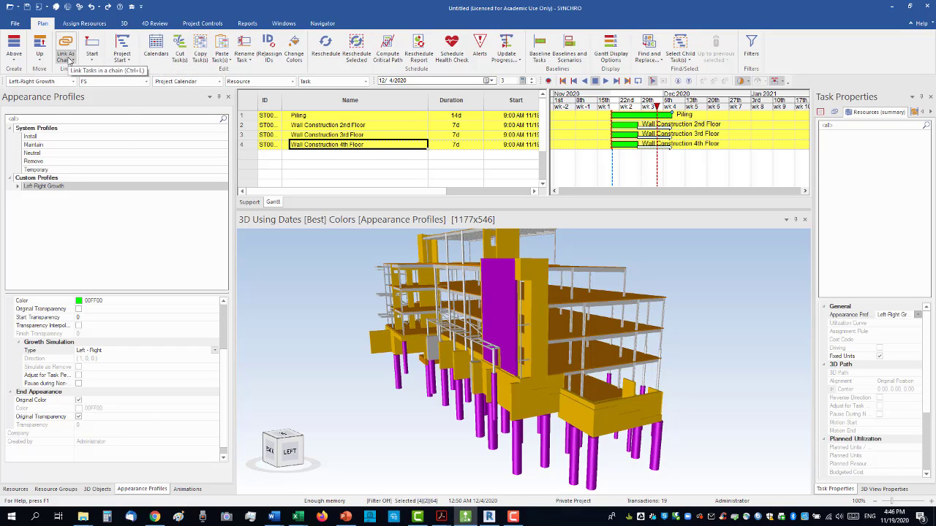
click(68, 53)
click(71, 42)
click(70, 42)
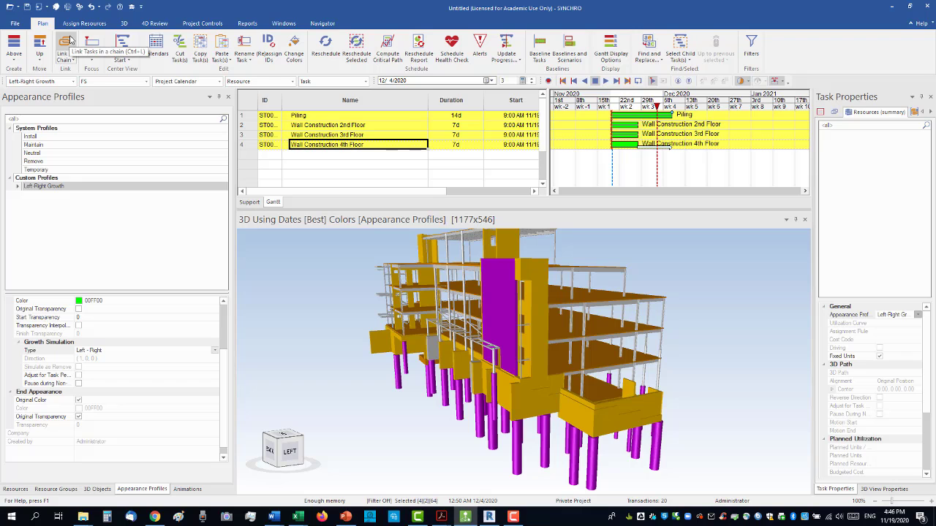
Reschedule the project as soon as possible (ASAP) from the automatic data date.
click(326, 46)
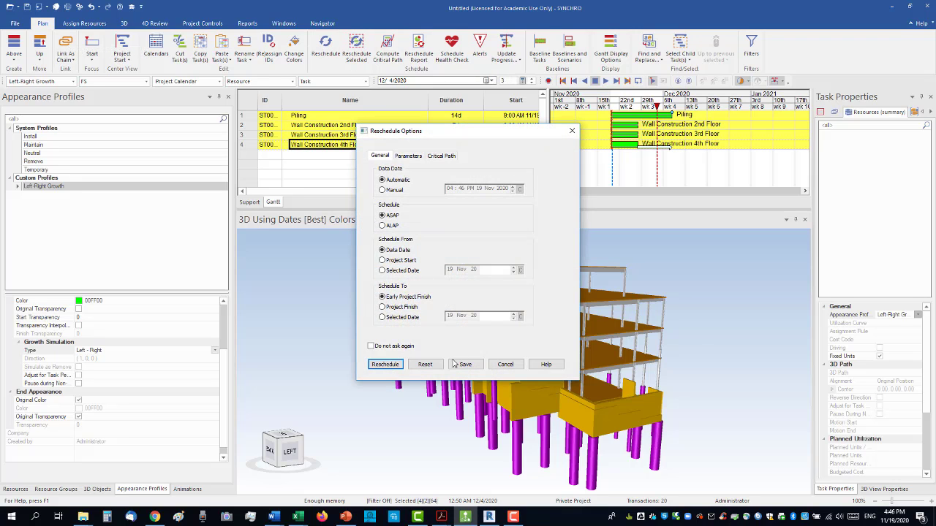
click(386, 364)
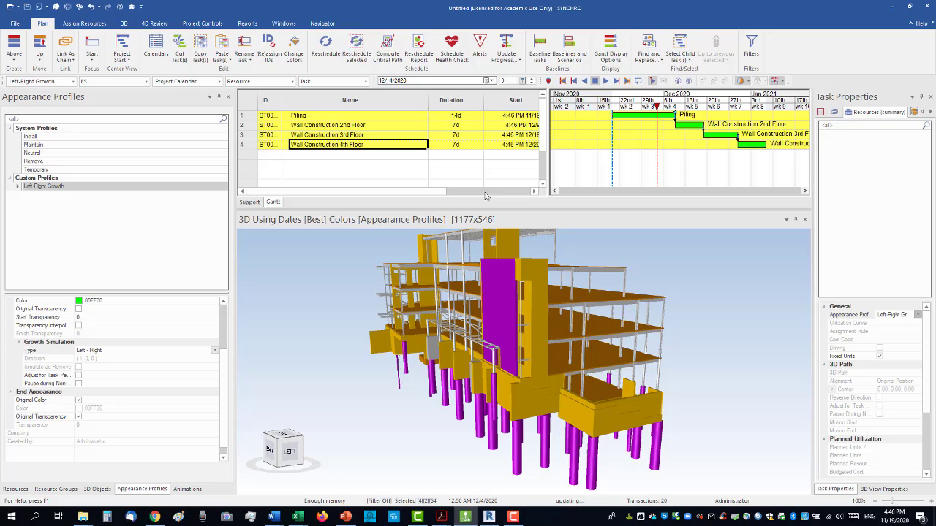
click(365, 164)
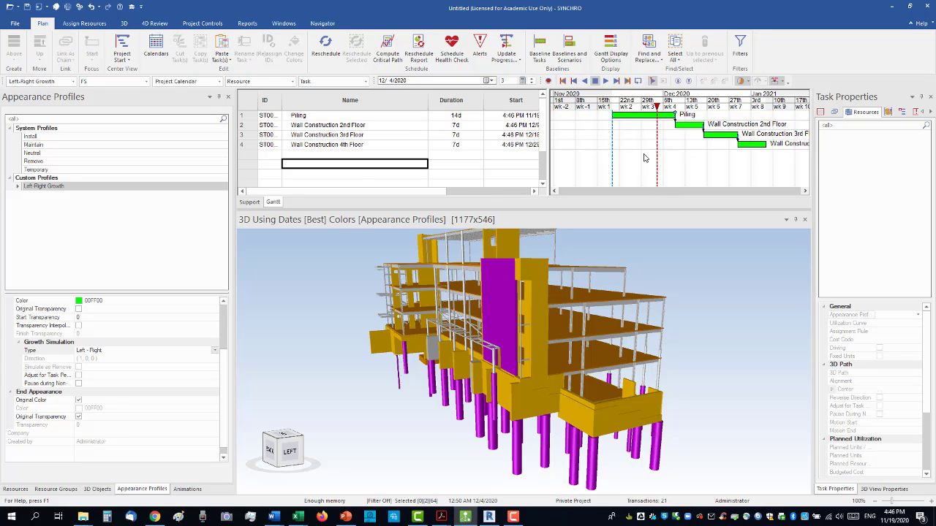
Subdivide the tall core wall at the front of the building into slices, using 2 layers.
click(741, 367)
click(501, 308)
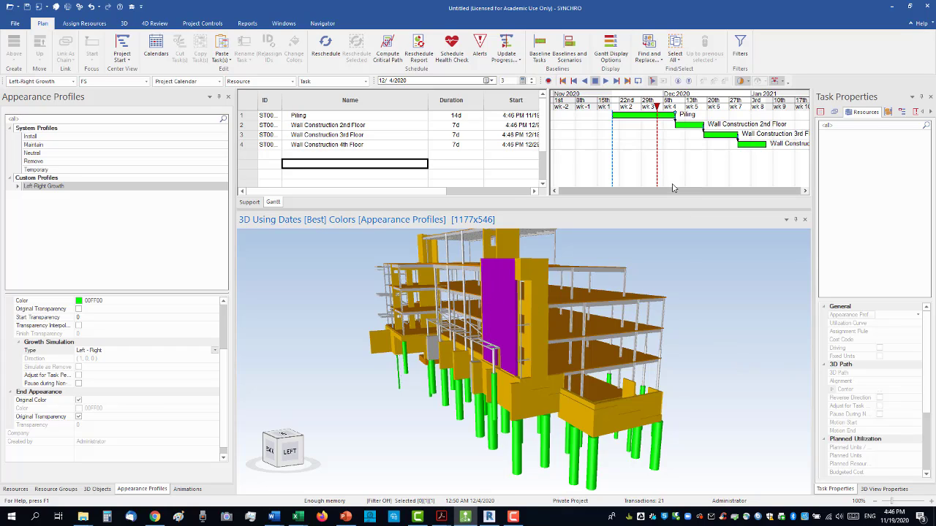
right_click(491, 297)
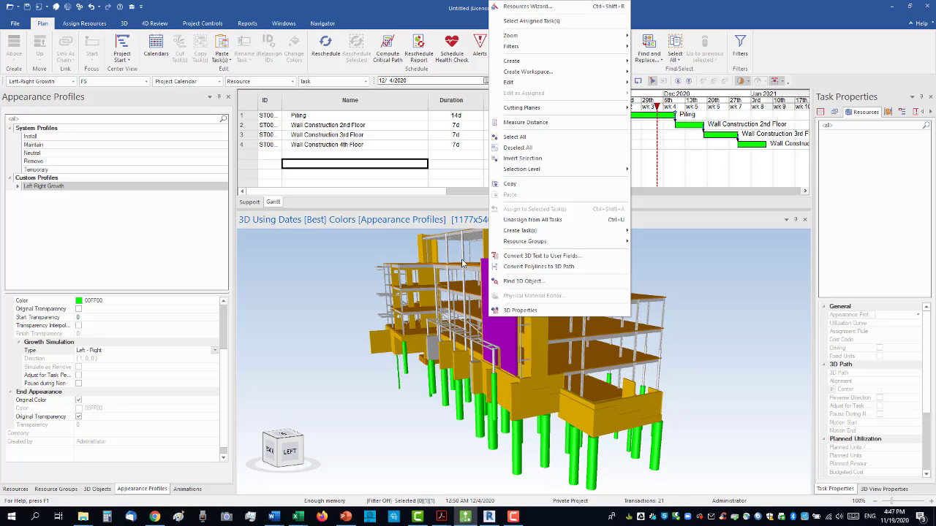
click(360, 3)
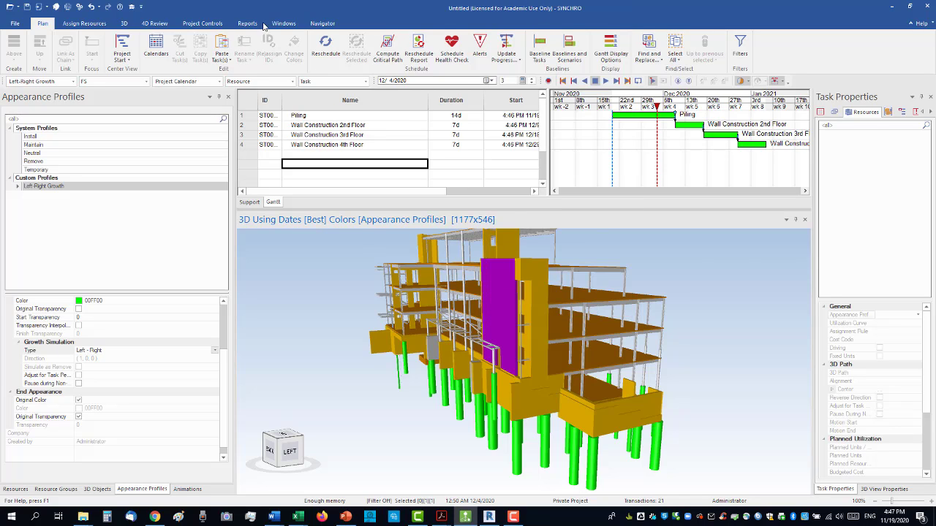
click(125, 23)
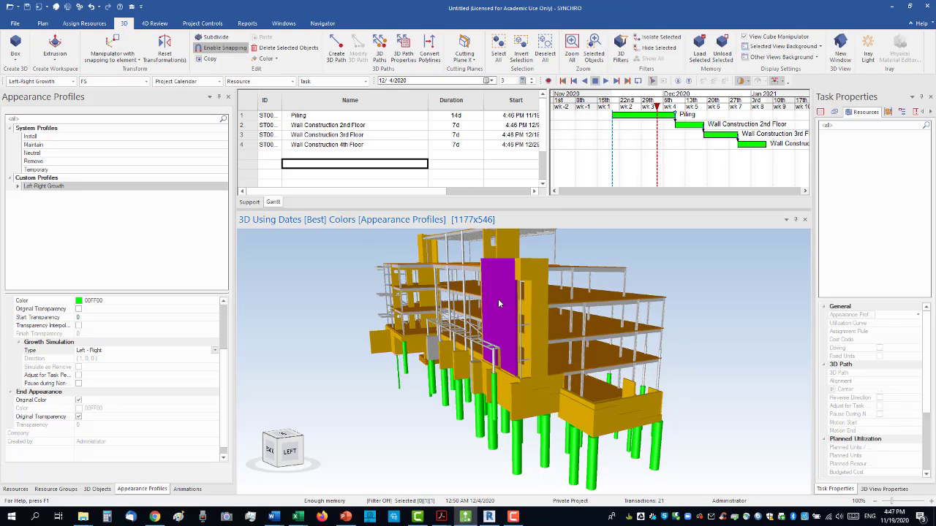
click(214, 37)
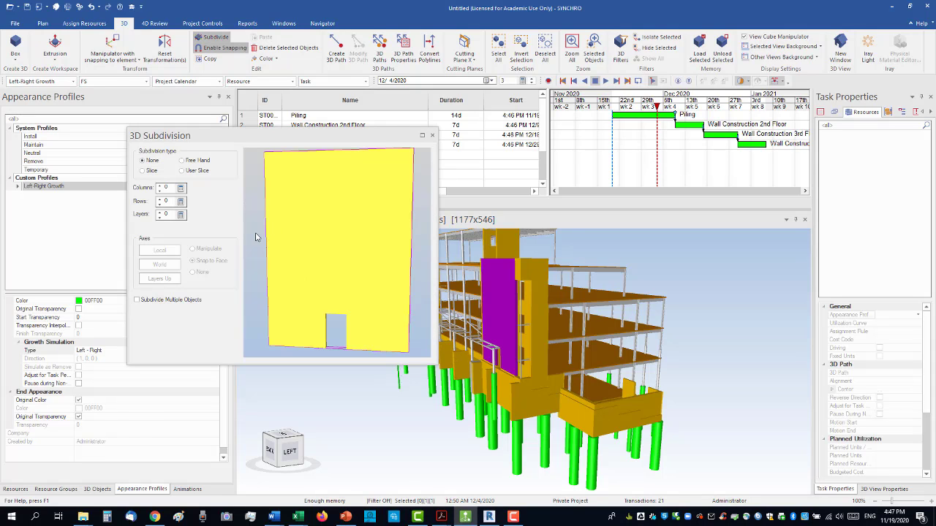
drag(256, 237, 288, 235)
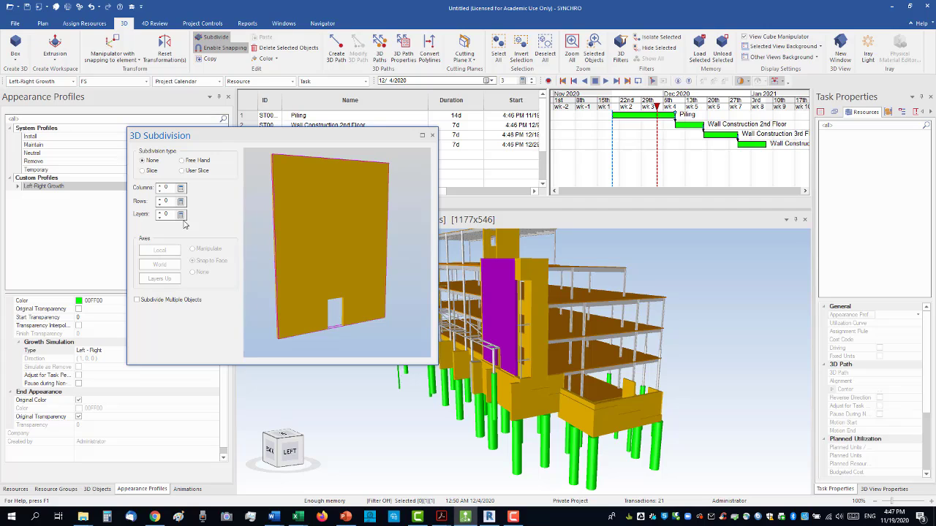
click(160, 213)
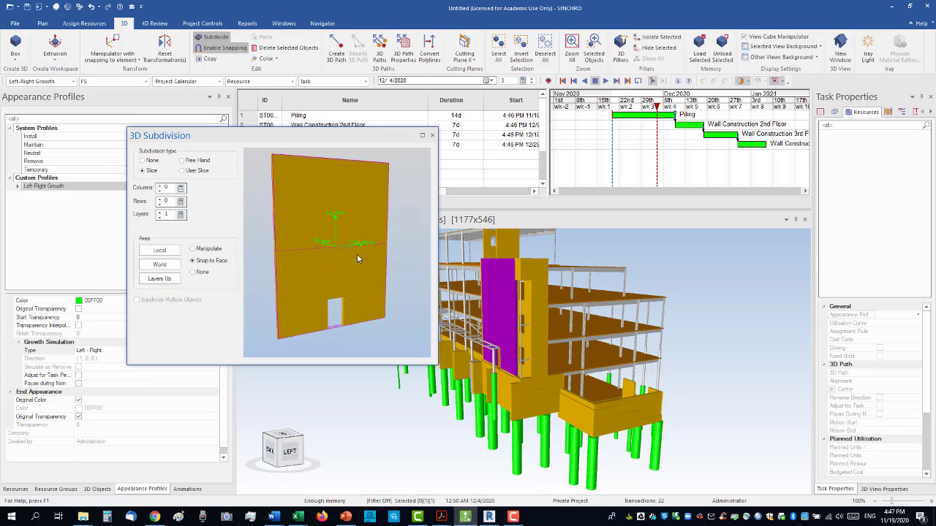
click(158, 211)
click(432, 135)
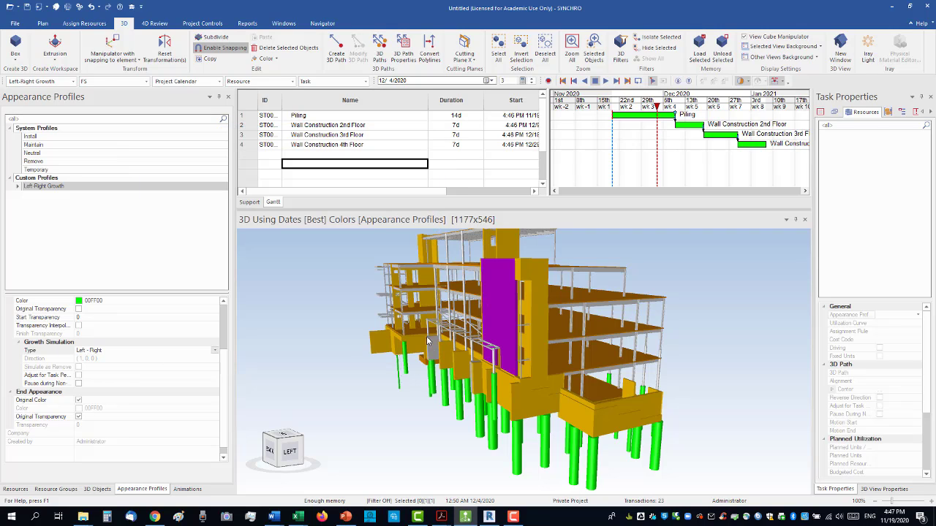
Examine the separate pieces of the subdivided core wall in the model and their entries in the resources list.
click(507, 333)
click(507, 354)
click(507, 277)
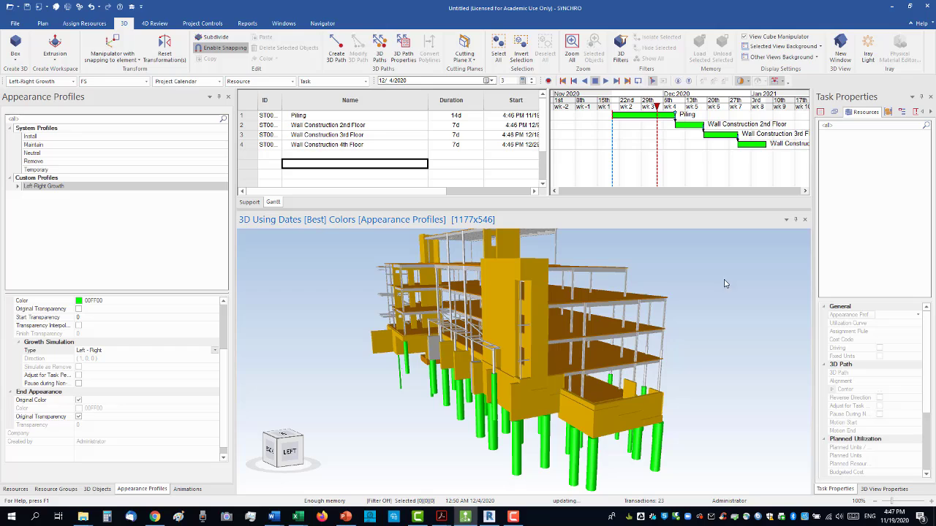
click(496, 278)
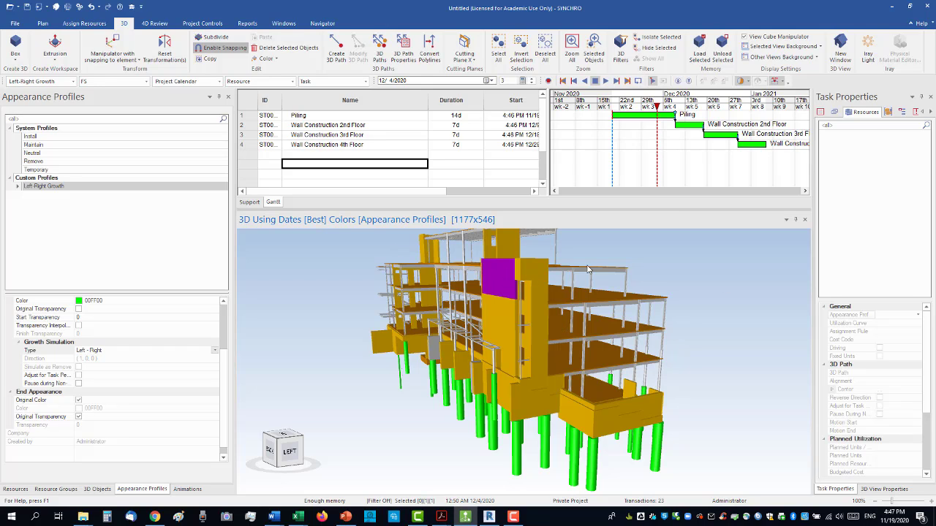
right_click(376, 127)
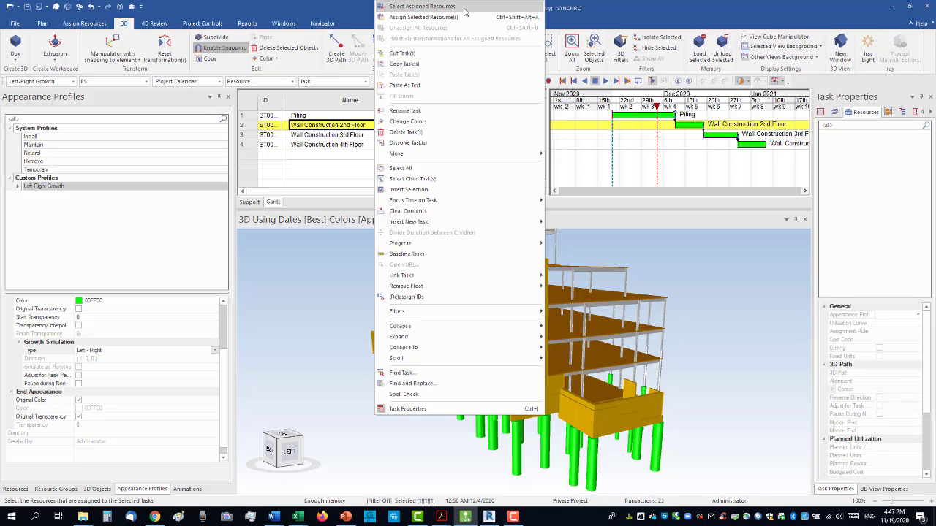
click(295, 287)
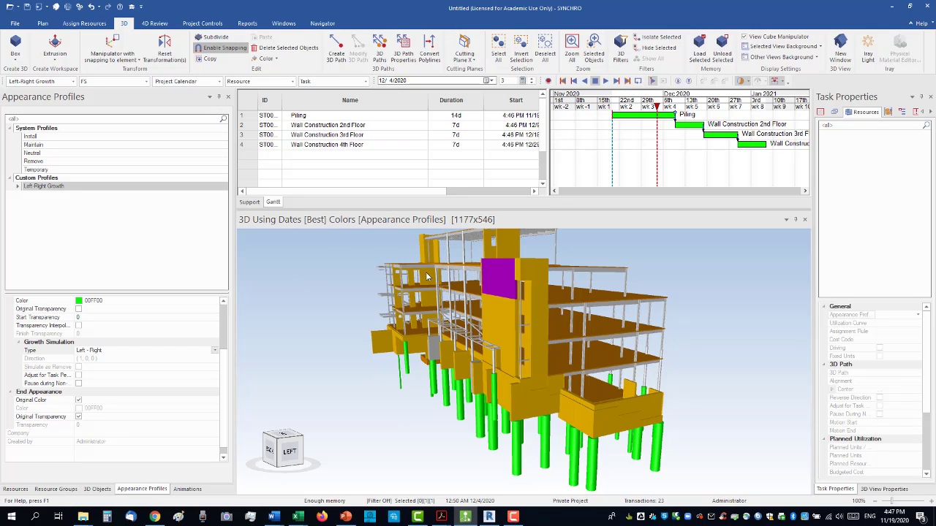
click(261, 347)
click(16, 490)
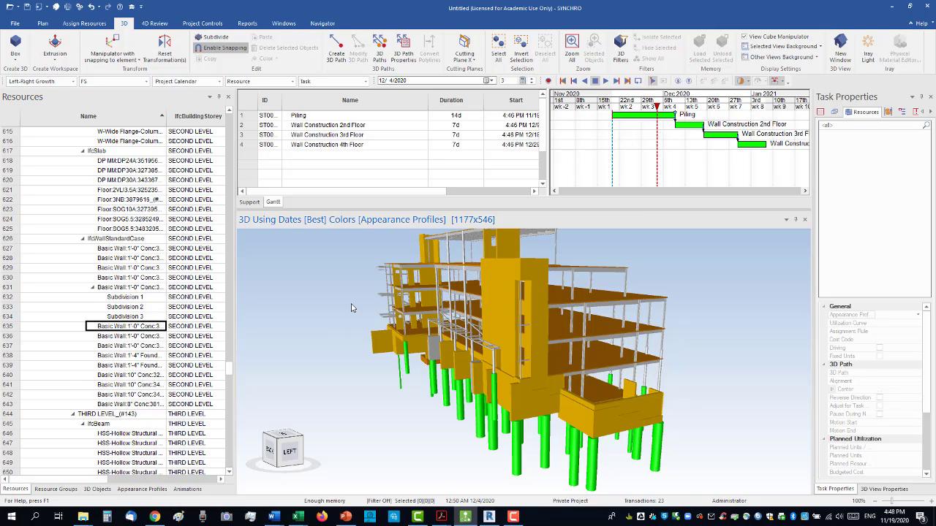
Undo both layer changes of the core wall's subdivision.
key(ctrl+z)
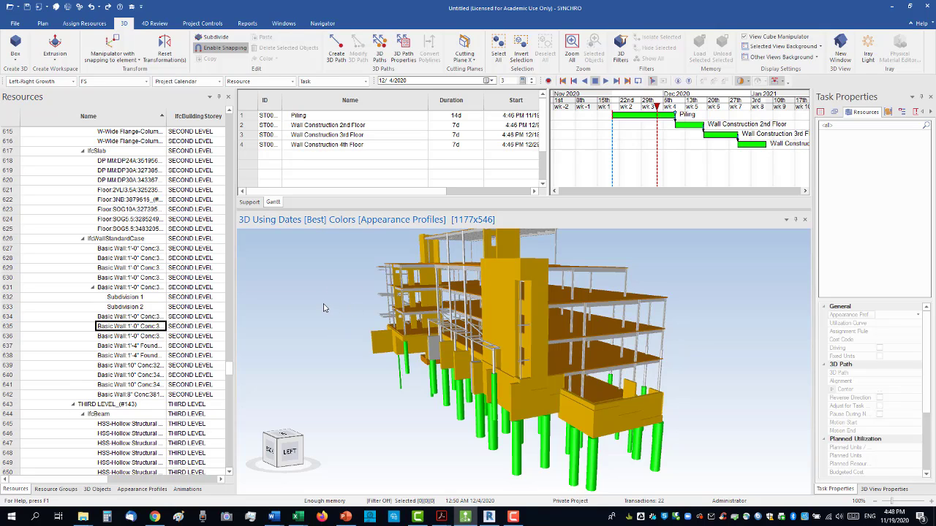
key(ctrl+z)
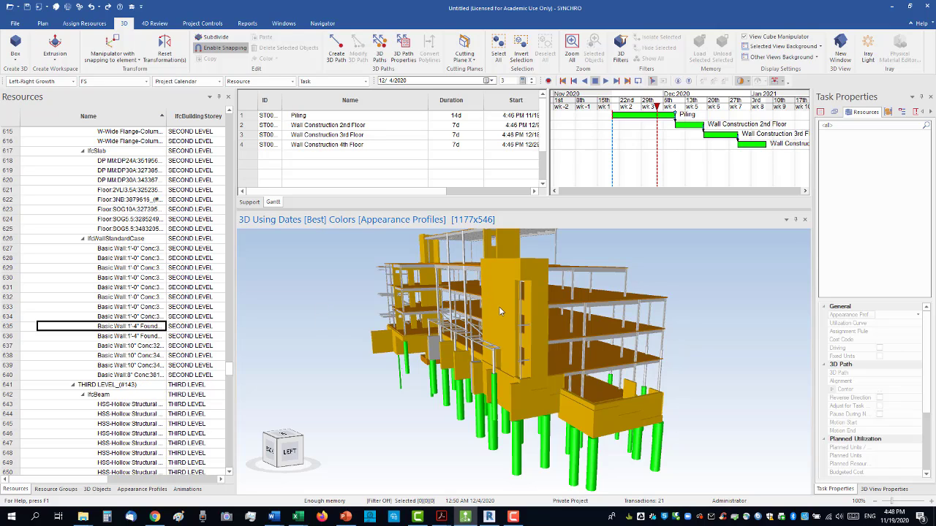
Move the focus date to 12/1/2020 and subdivide the tall core wall into slices with 2 layers.
click(500, 311)
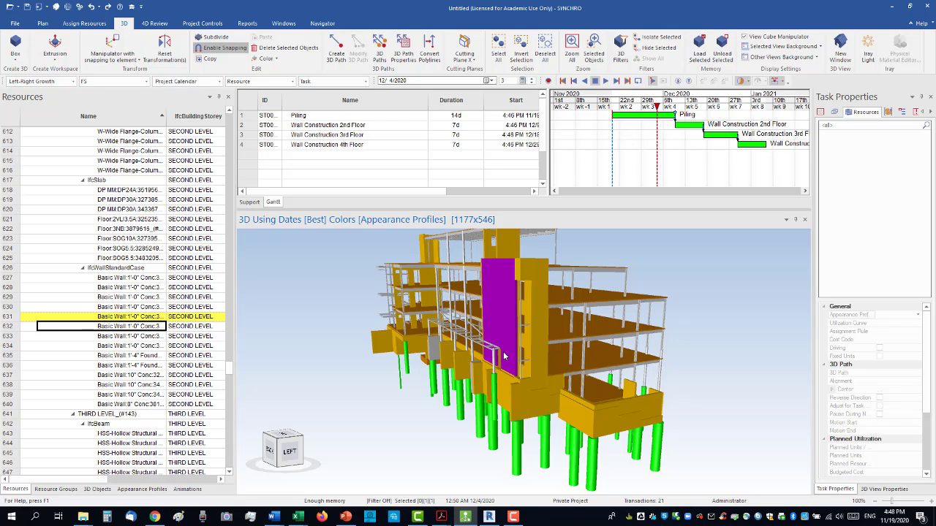
mouse_move(656, 108)
mouse_down()
mouse_move(618, 107)
mouse_move(687, 106)
mouse_move(648, 107)
mouse_up()
click(489, 285)
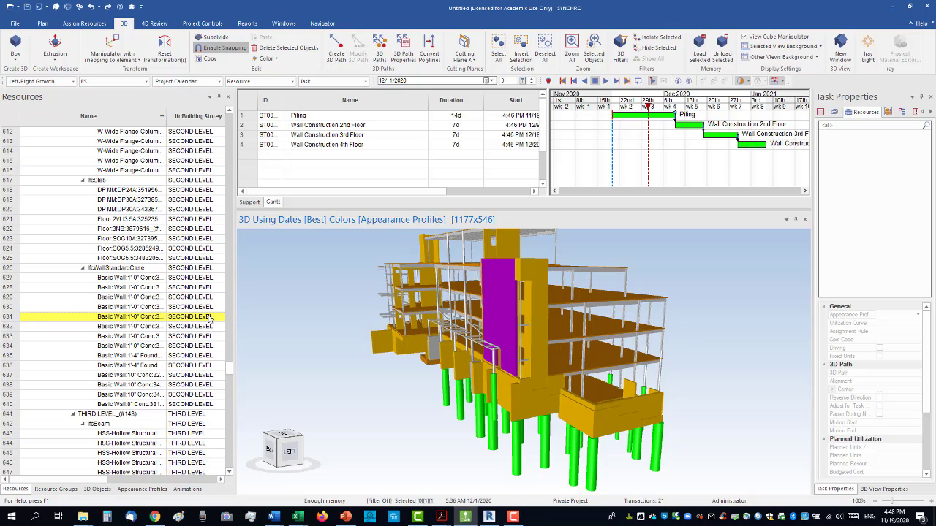
click(217, 36)
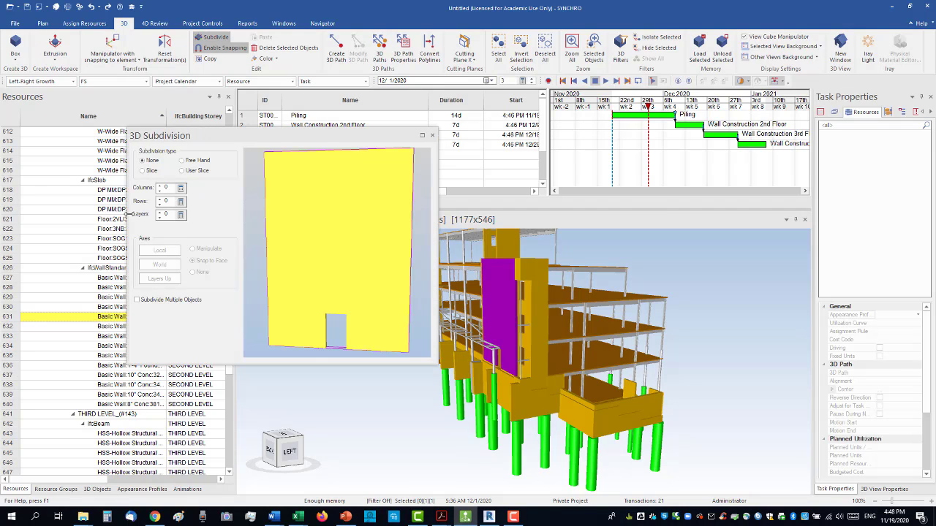
click(158, 212)
click(158, 211)
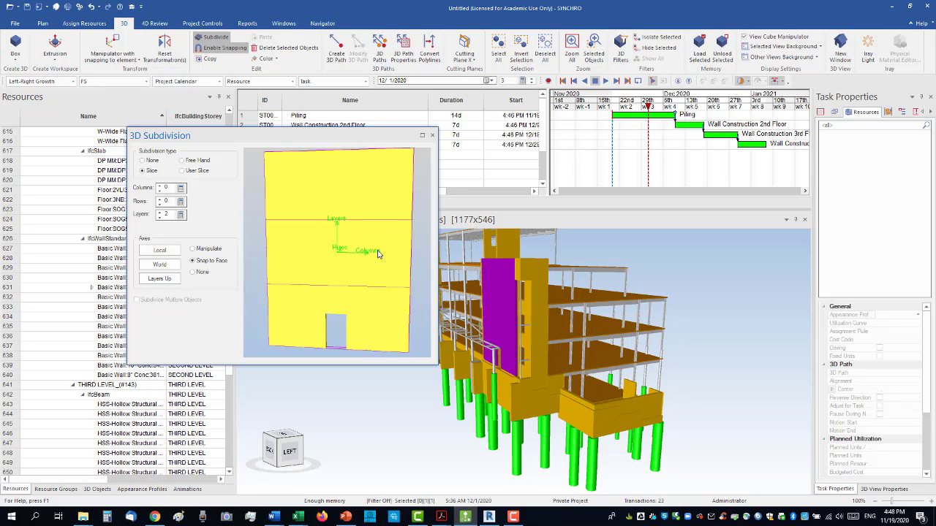
click(432, 135)
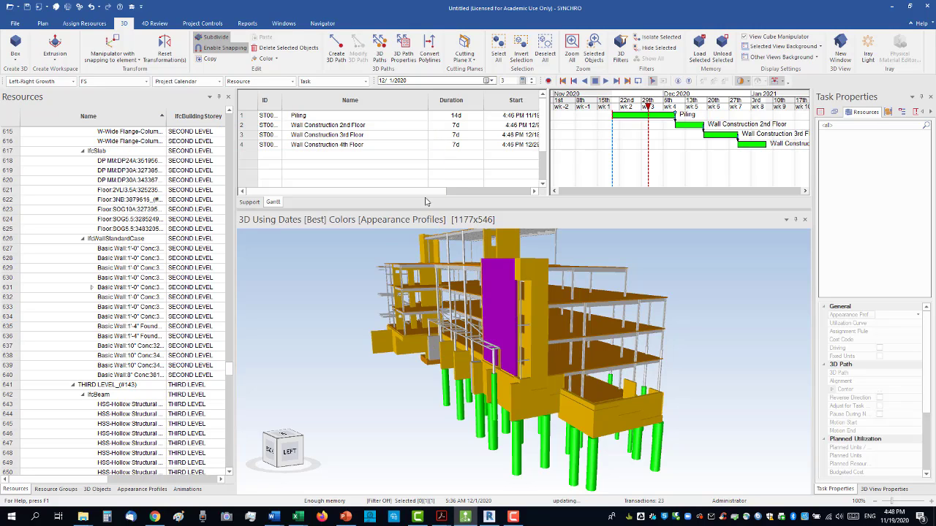
Assign the lowest piece of the core wall, Subdivision 3, to the Wall Construction 2nd Floor task.
click(394, 425)
click(496, 295)
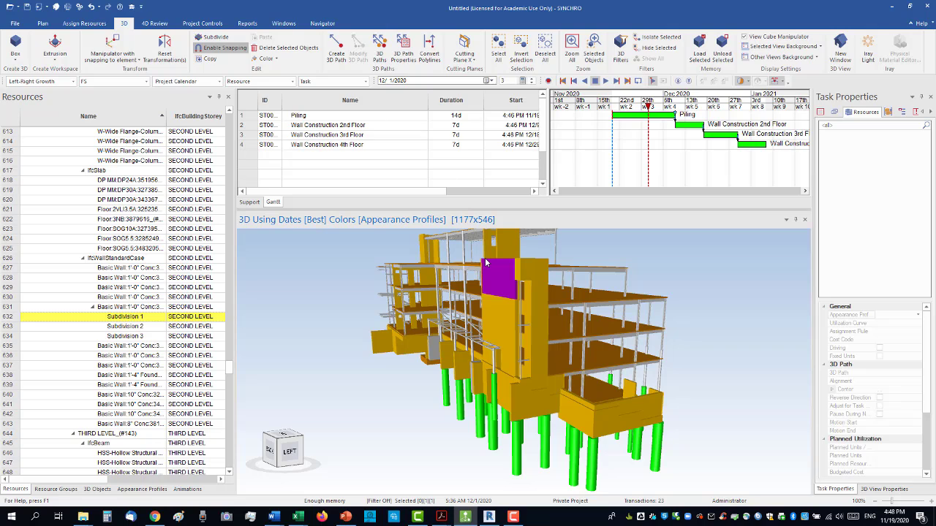
key(Down)
key(Down)
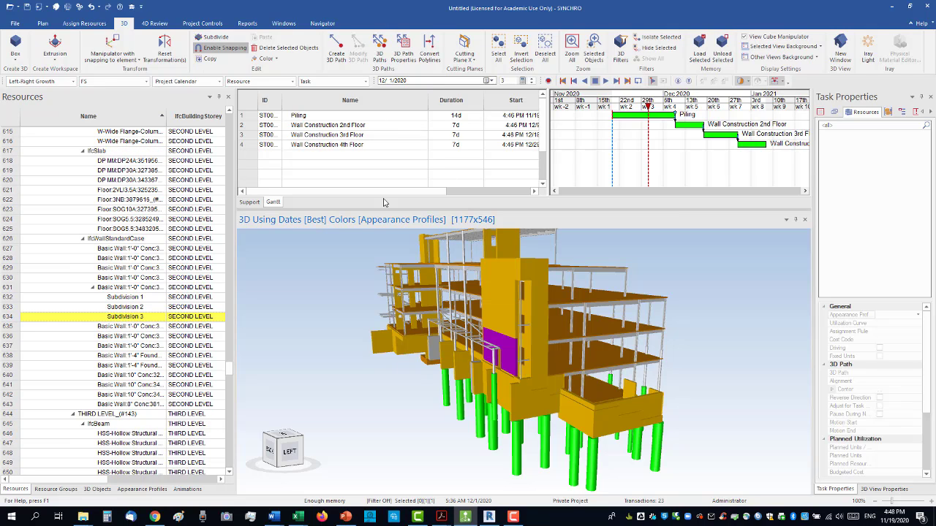
right_click(341, 128)
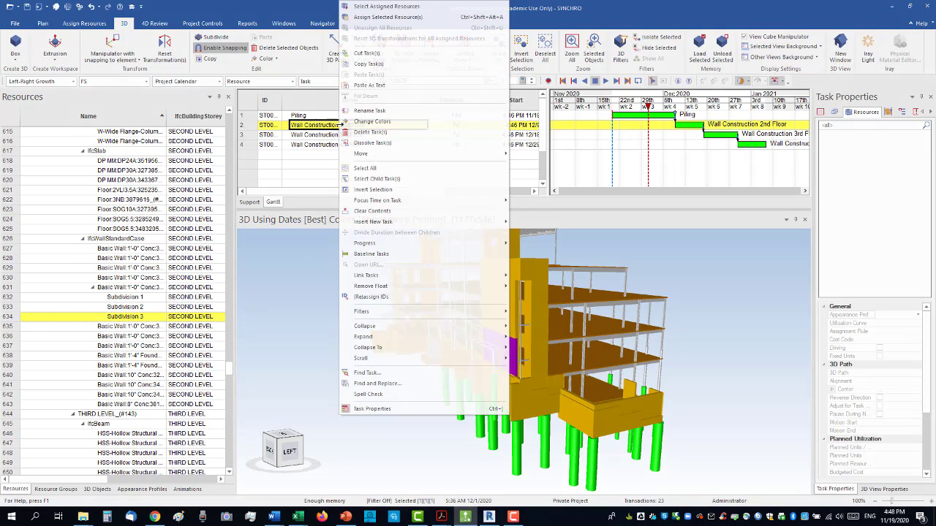
click(410, 18)
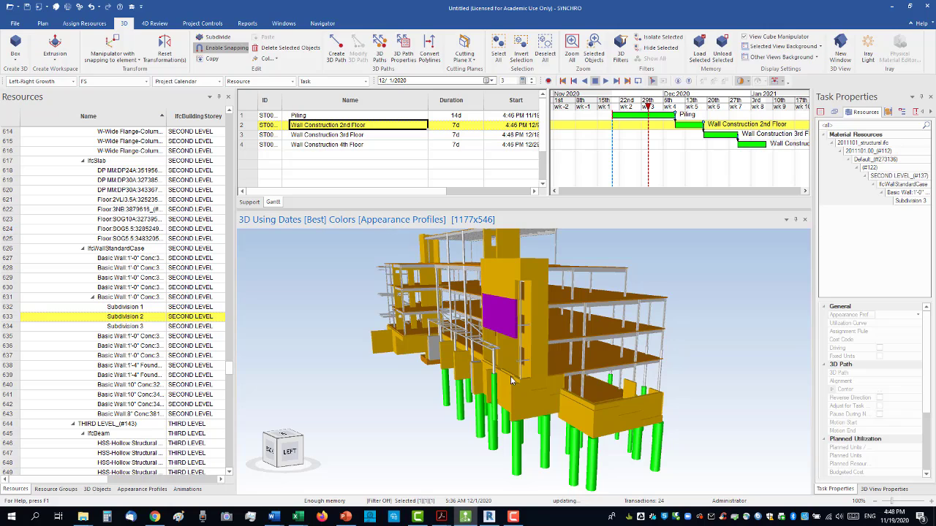
Assign the middle piece of the core wall, Subdivision 2, to the Wall Construction 3rd Floor task.
click(511, 325)
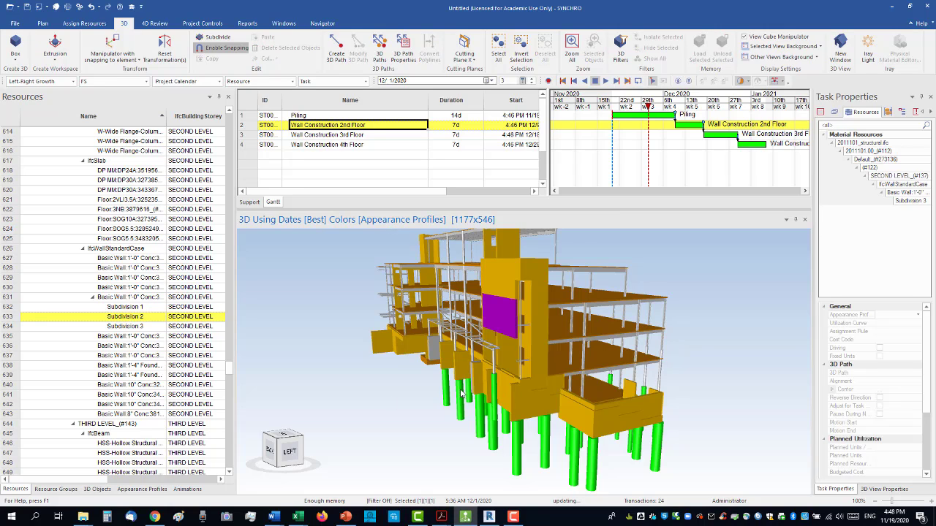
click(352, 138)
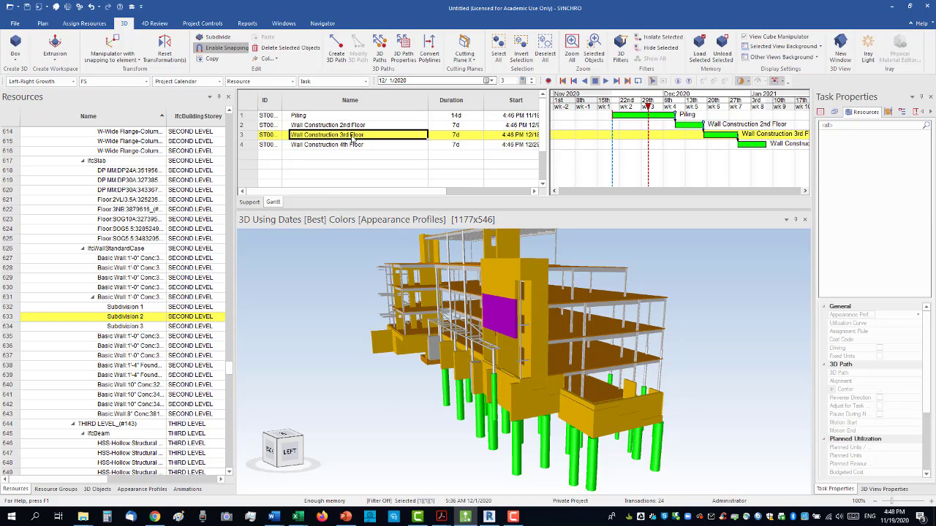
right_click(352, 136)
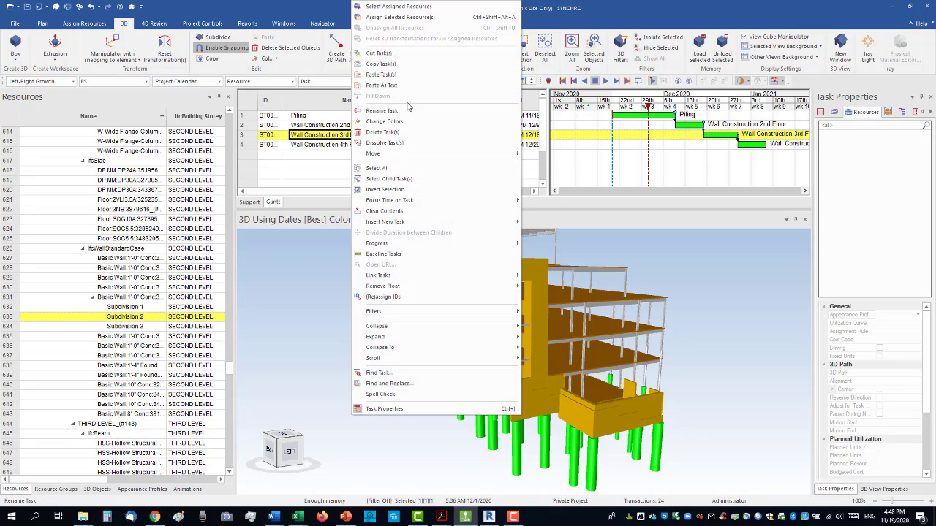
click(433, 18)
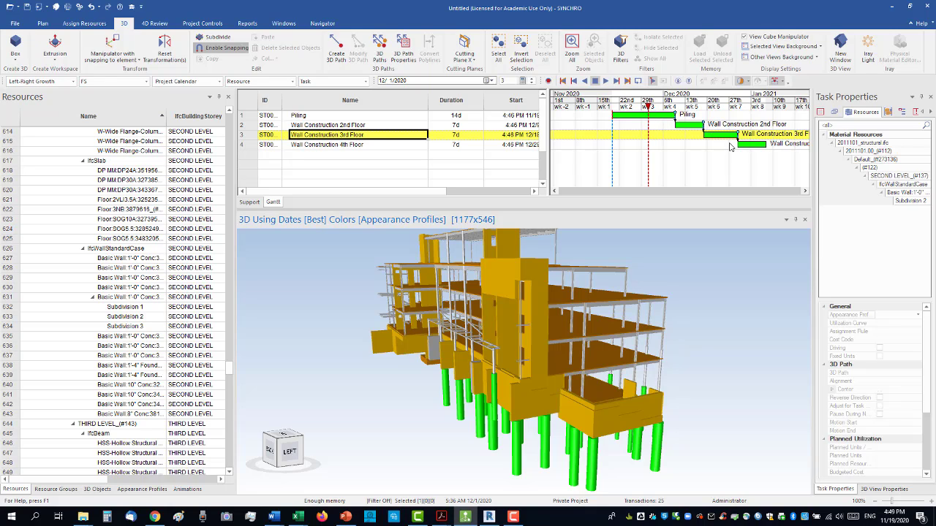
Assign the top piece of the core wall, Subdivision 1, to the Wall Construction 4th Floor task.
click(509, 274)
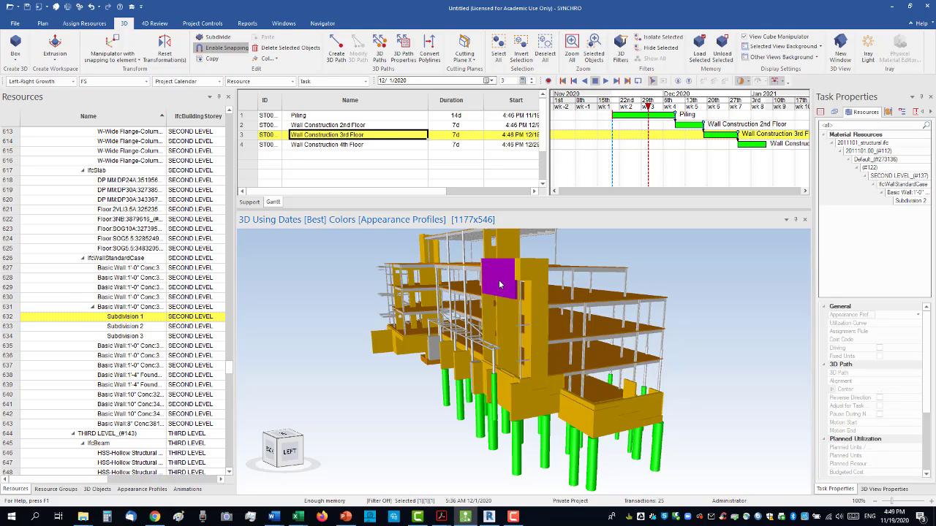
click(354, 145)
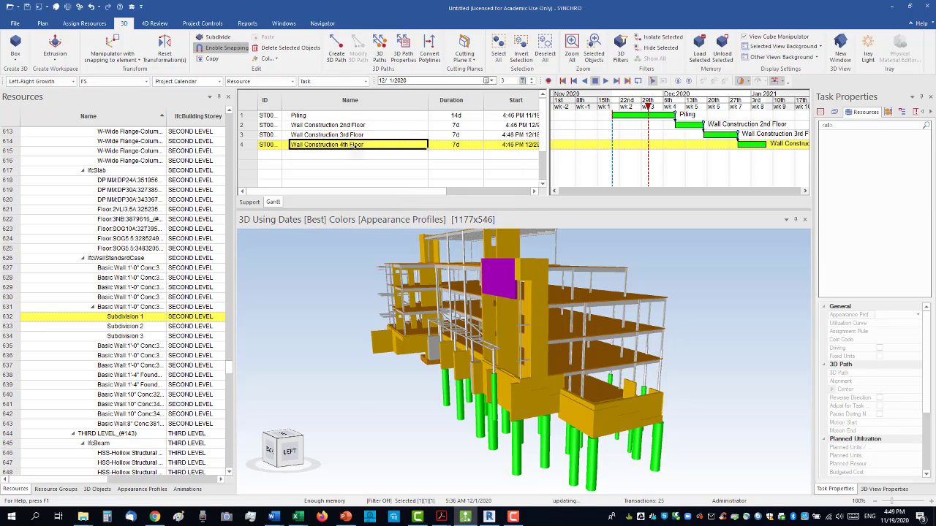
right_click(355, 145)
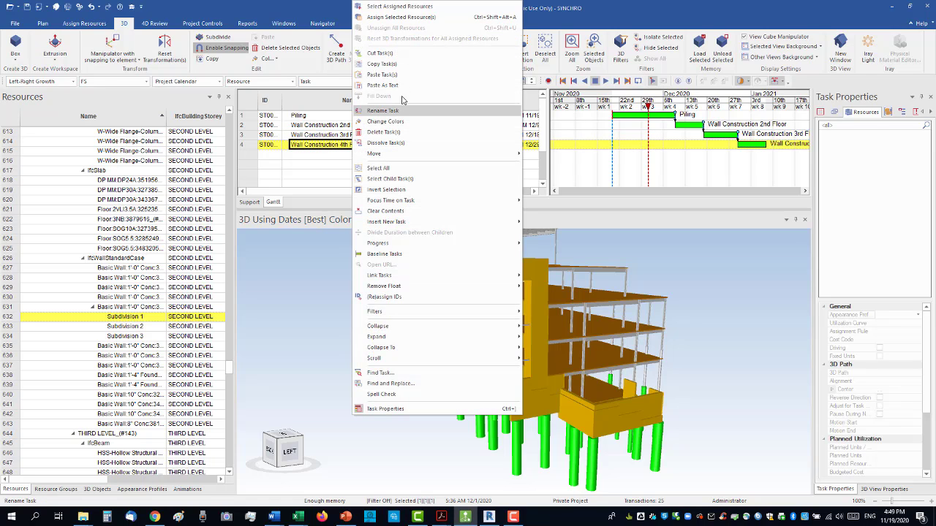
click(402, 17)
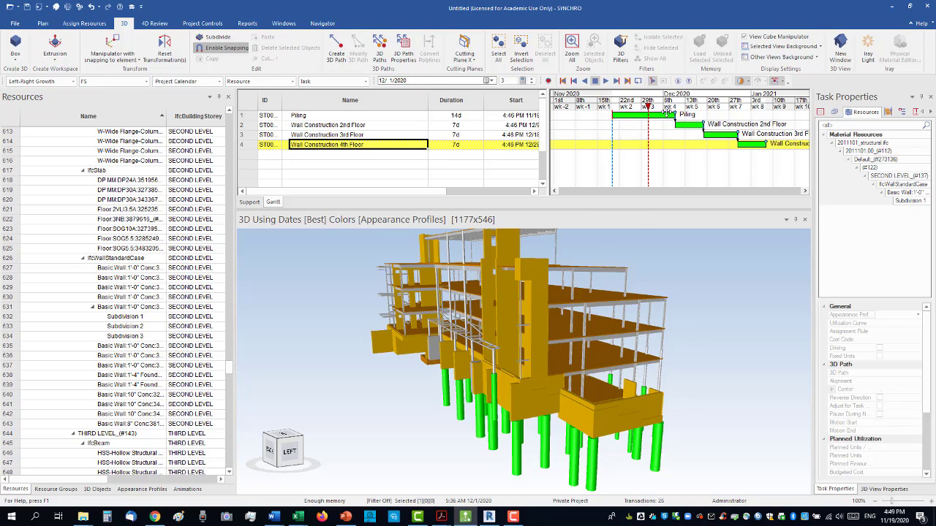
Review the core wall's construction sequence by advancing the focus date to 12/25/2020 and on to 1/10/2021.
scroll(537, 338, down, 4)
middle_drag(537, 338, 603, 340)
mouse_move(647, 108)
mouse_down()
mouse_move(593, 108)
mouse_move(779, 106)
mouse_move(657, 103)
mouse_move(721, 107)
mouse_up()
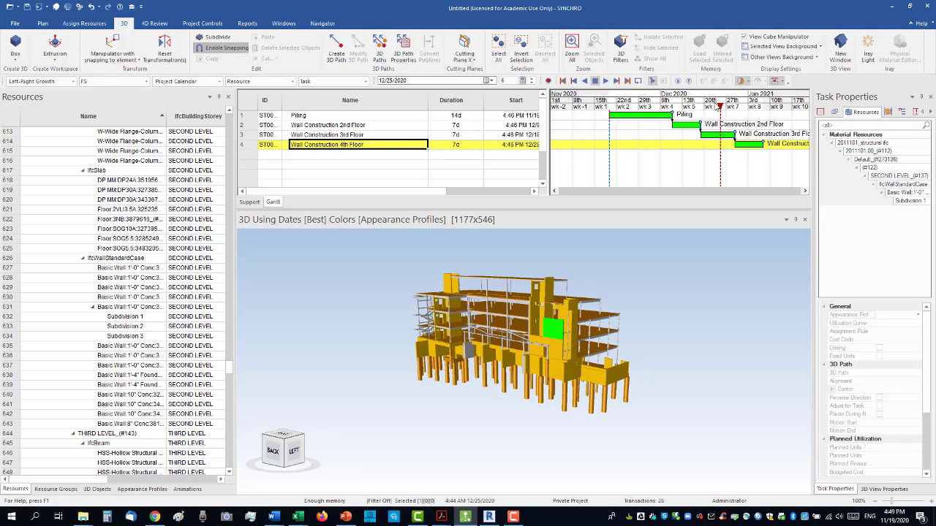
mouse_move(721, 108)
mouse_down()
mouse_move(590, 107)
mouse_move(696, 96)
mouse_move(779, 100)
mouse_move(757, 105)
mouse_move(774, 110)
mouse_up()
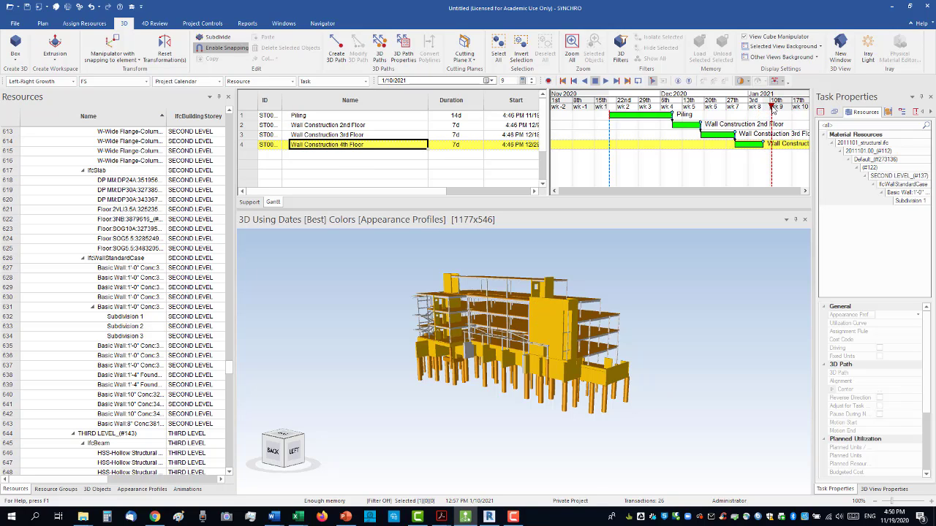
drag(774, 109, 773, 109)
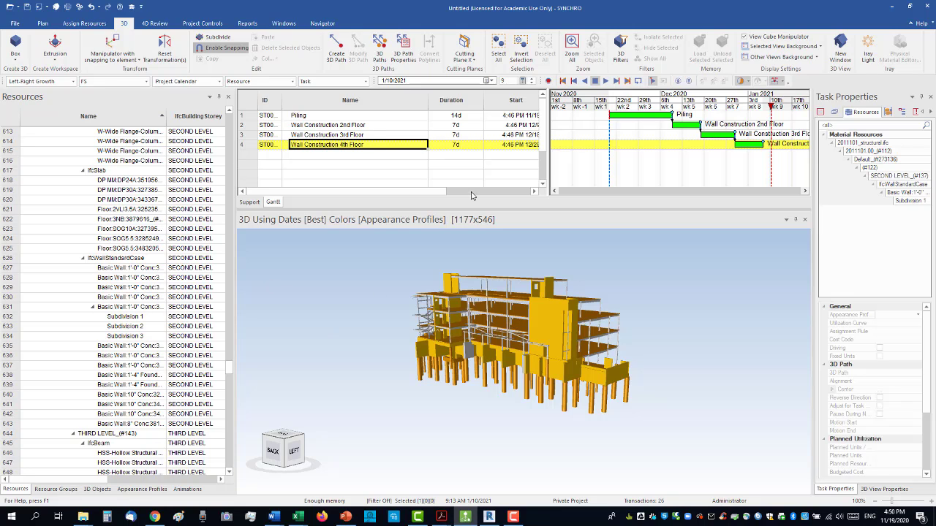
Examine the core wall up close and check its top piece as a separate subdivision.
middle_drag(523, 344, 585, 354)
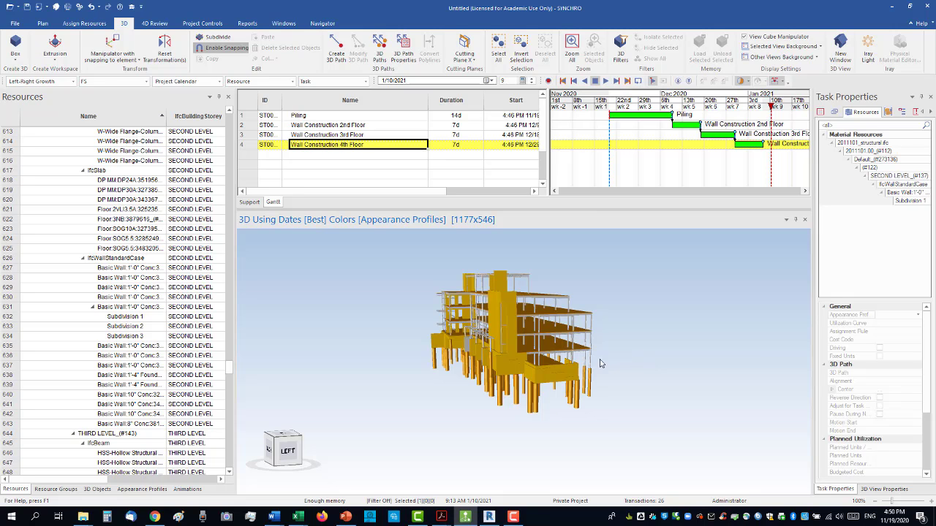
scroll(494, 314, up, 5)
scroll(499, 316, down, 2)
middle_drag(499, 316, 629, 344)
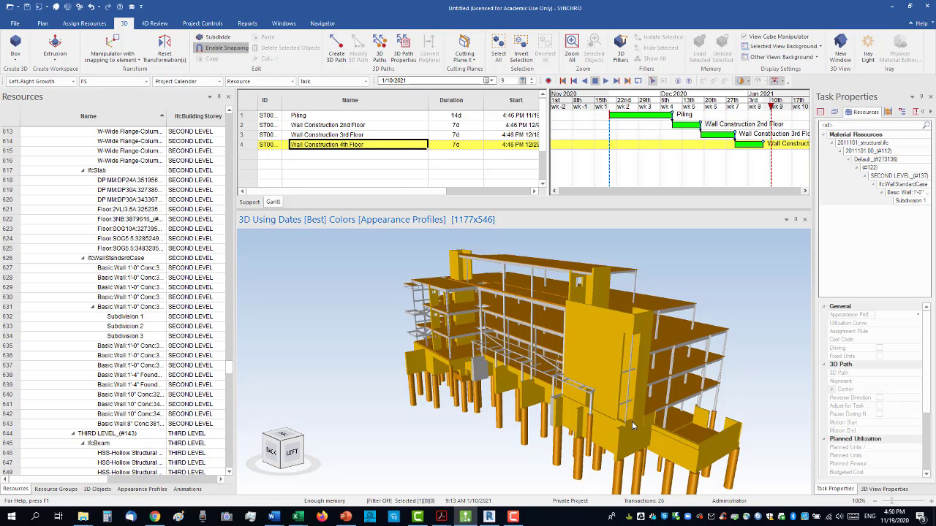
middle_drag(585, 395, 595, 267)
click(597, 268)
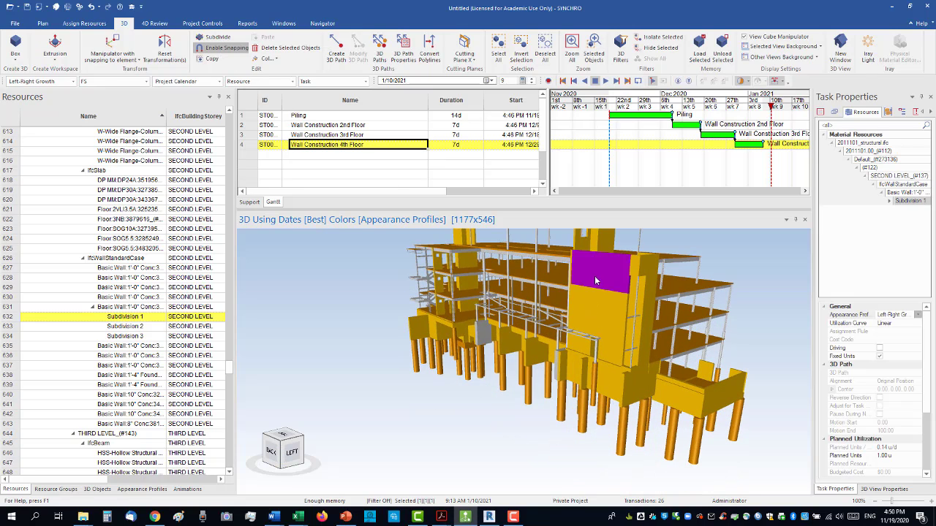
click(598, 272)
Subdivide the tall round hollow column beside the core wall into slices with 1 layer.
middle_drag(544, 308, 532, 341)
scroll(539, 353, up, 3)
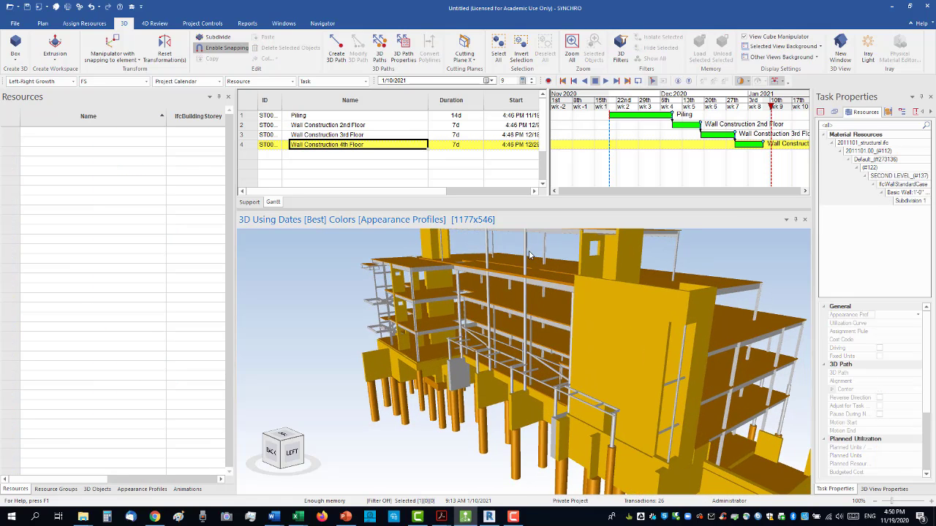
click(527, 254)
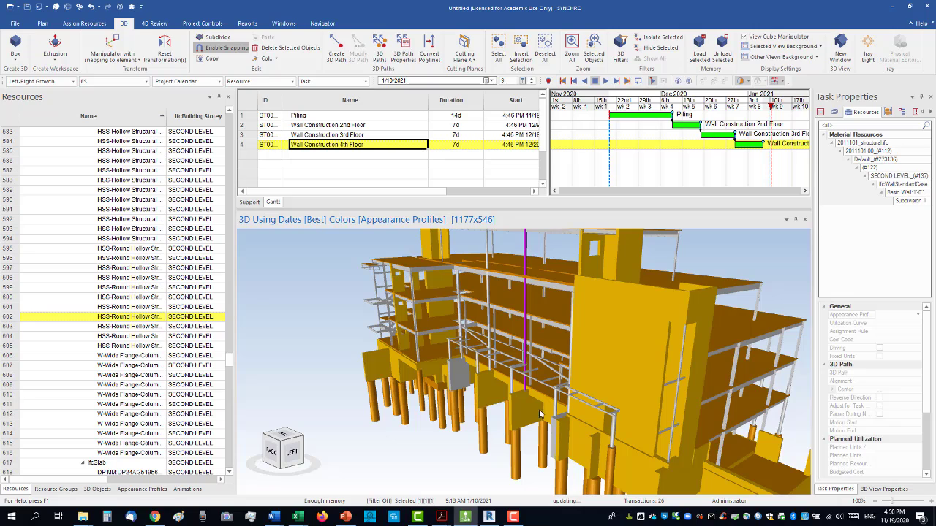
mouse_move(519, 374)
right_down()
mouse_move(520, 356)
mouse_move(531, 360)
right_up()
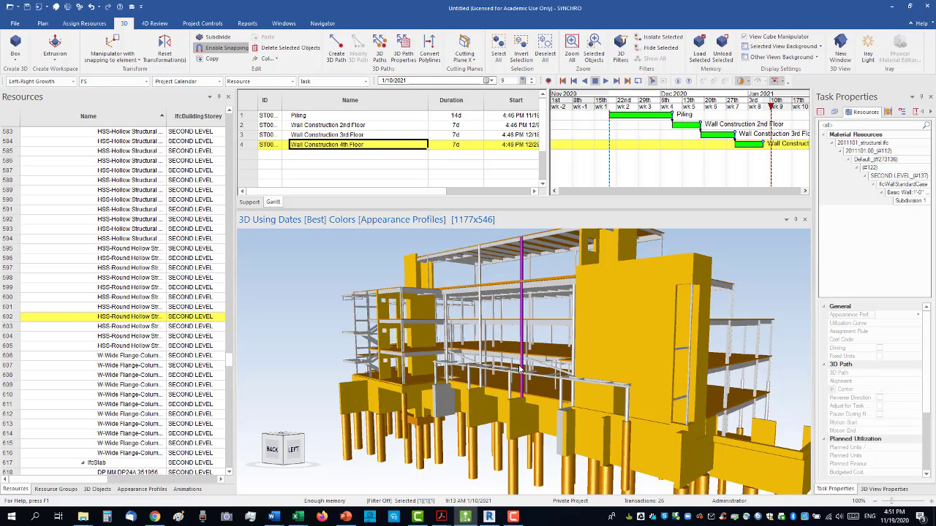
middle_drag(532, 316, 500, 322)
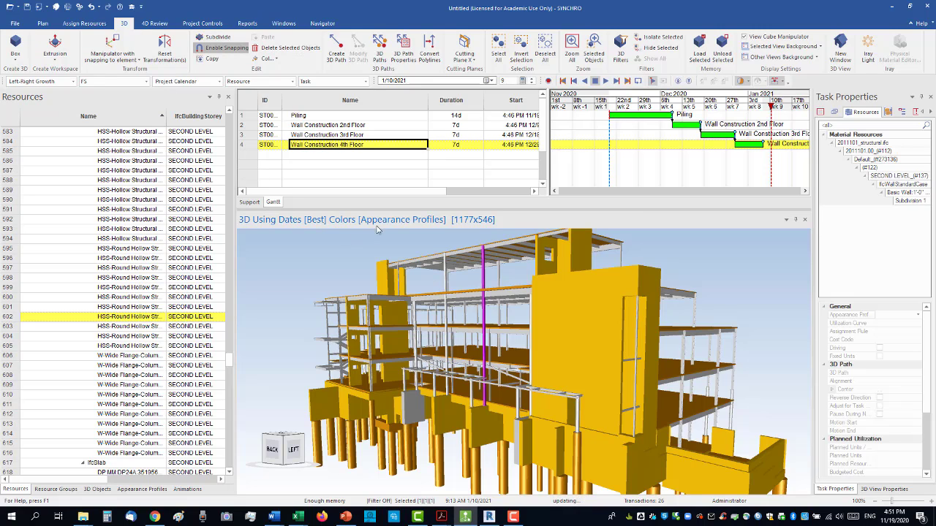
click(213, 37)
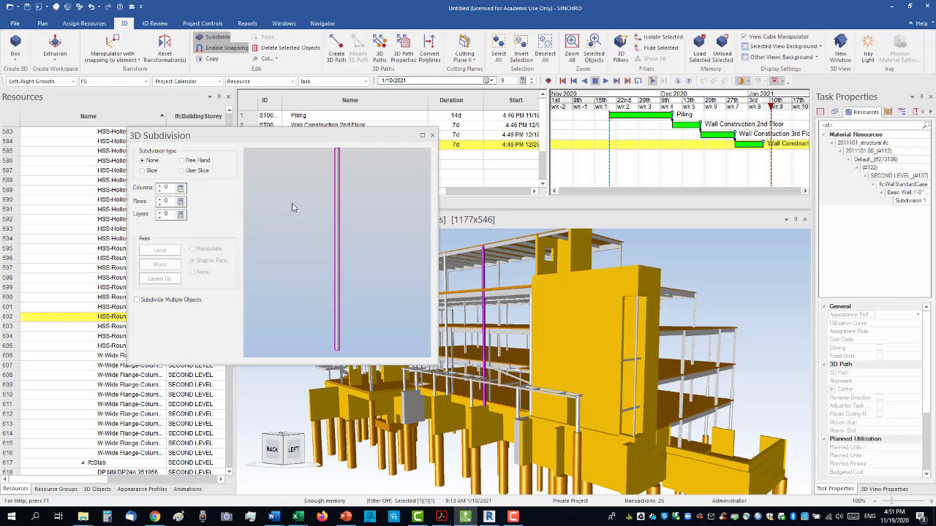
click(159, 212)
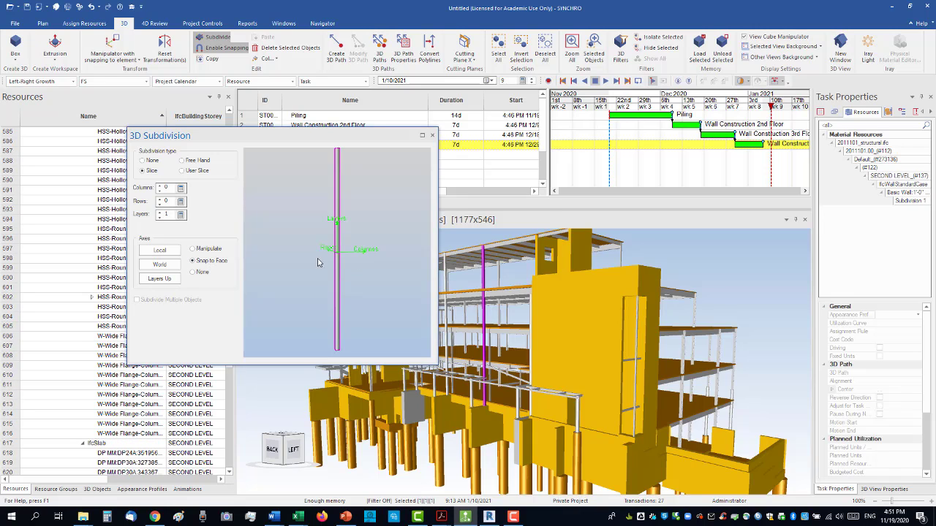
Reset the column's layers to 0, accept the removal of the pieces, and set the layers back to 1.
mouse_move(349, 262)
middle_down()
mouse_move(366, 250)
mouse_move(373, 258)
mouse_move(351, 268)
mouse_move(341, 258)
mouse_move(350, 247)
middle_up()
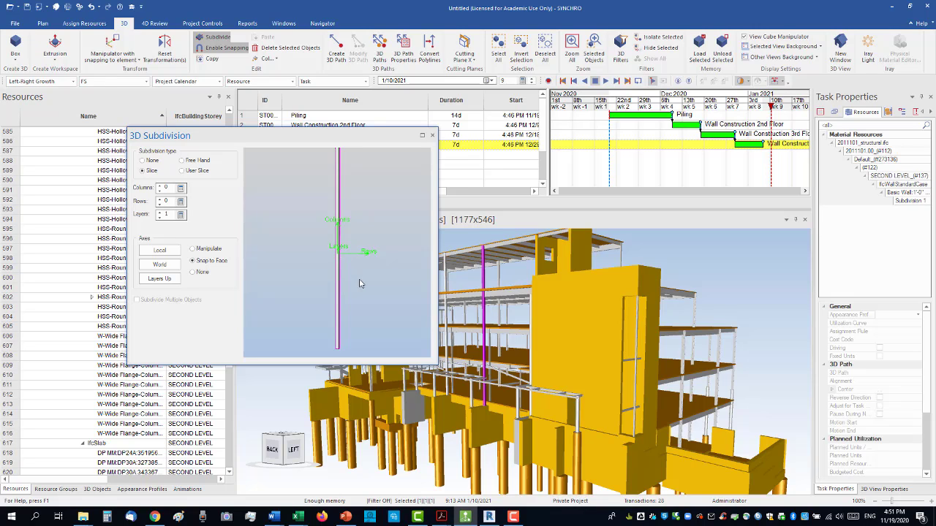
middle_drag(359, 283, 334, 260)
click(158, 216)
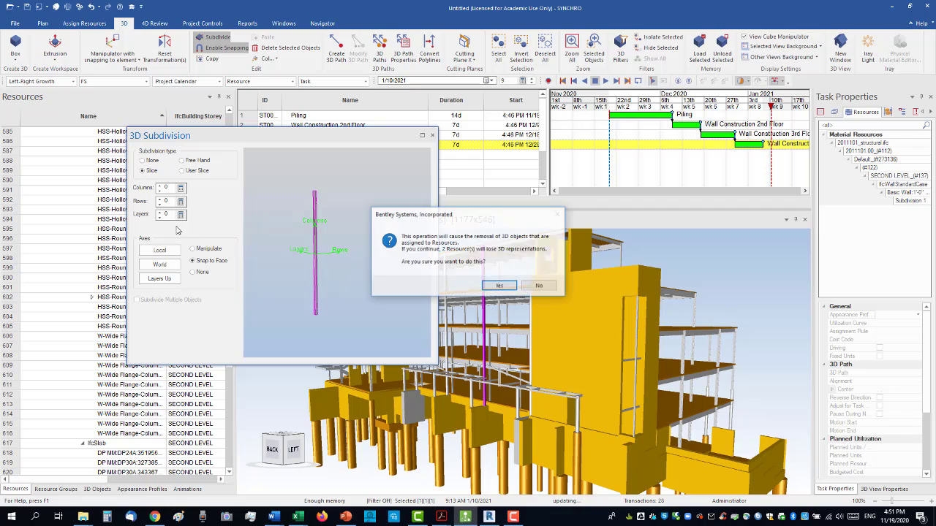
click(488, 289)
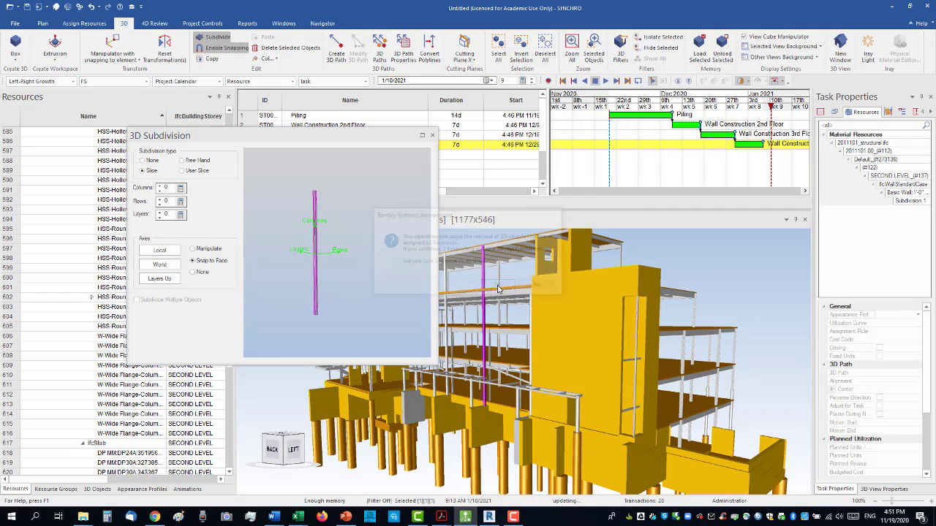
click(158, 212)
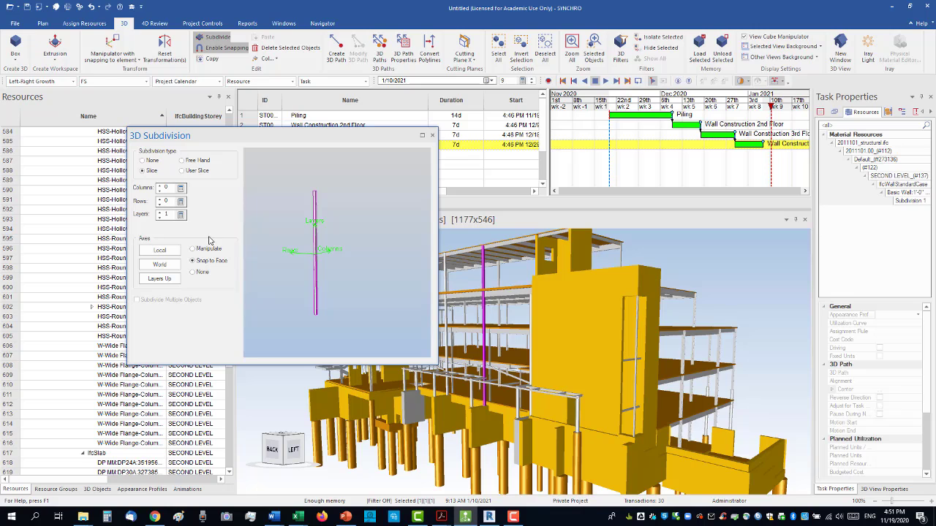
Set the column subdivision's axes mode to Manipulate and its subdivision type to User Slice.
click(192, 249)
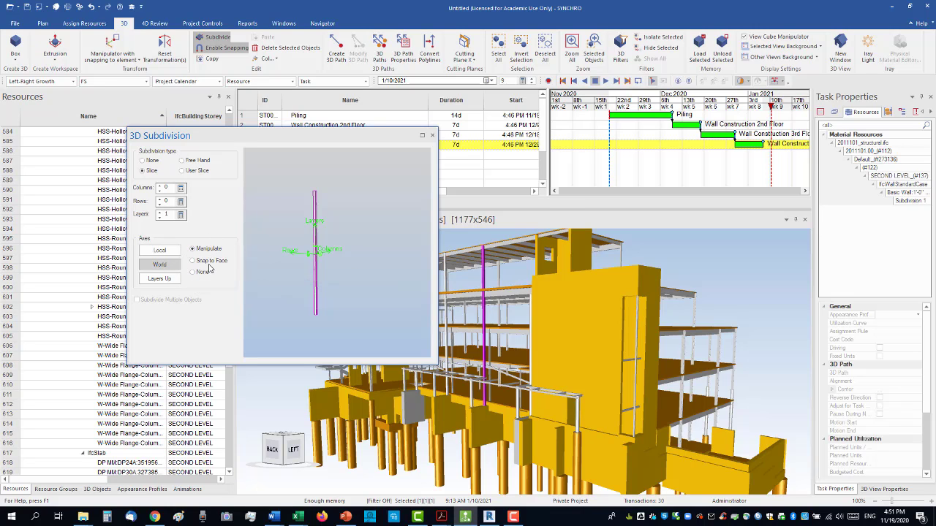
click(183, 162)
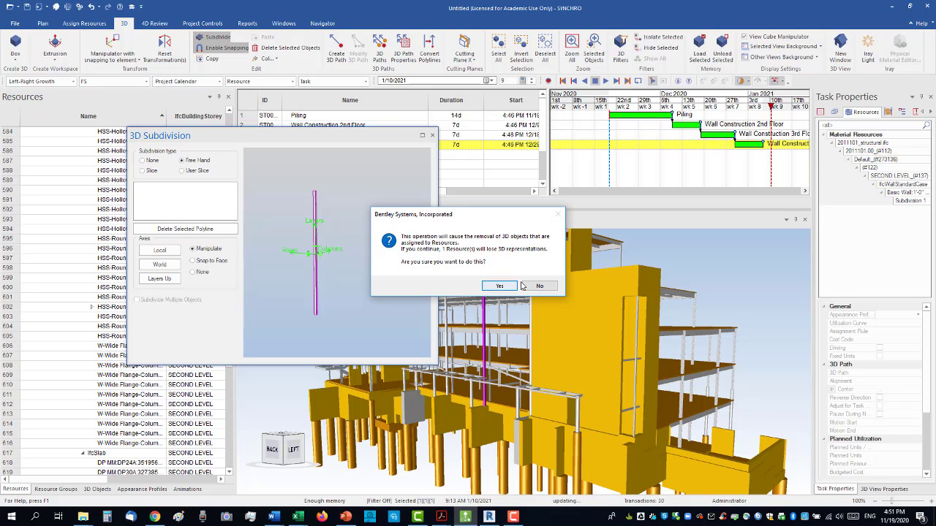
click(498, 284)
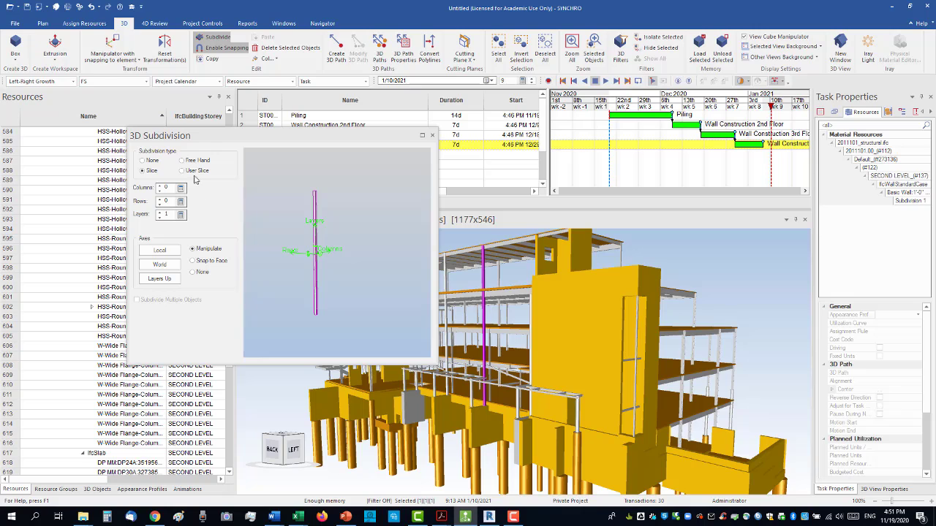
click(192, 171)
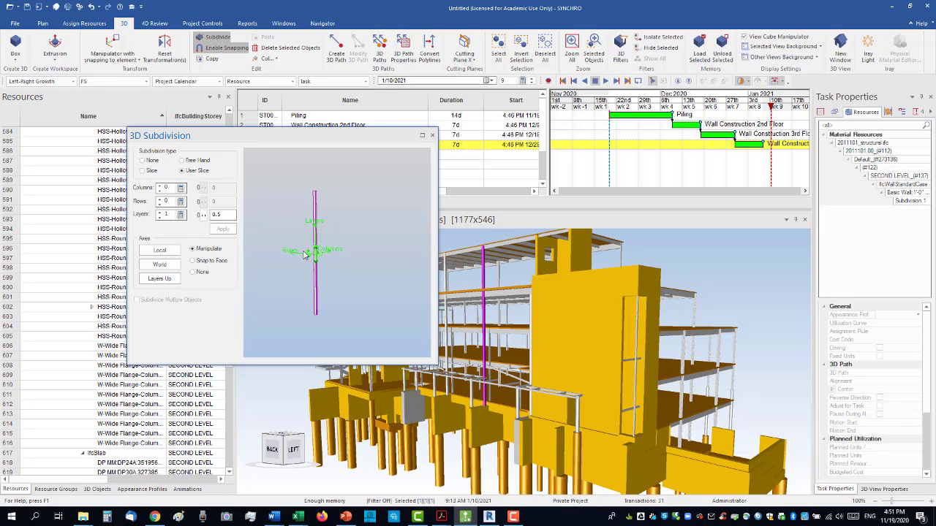
Try layer cut positions of about 0.66 and about 0.508 along the column.
drag(316, 259, 316, 238)
scroll(308, 257, up, 3)
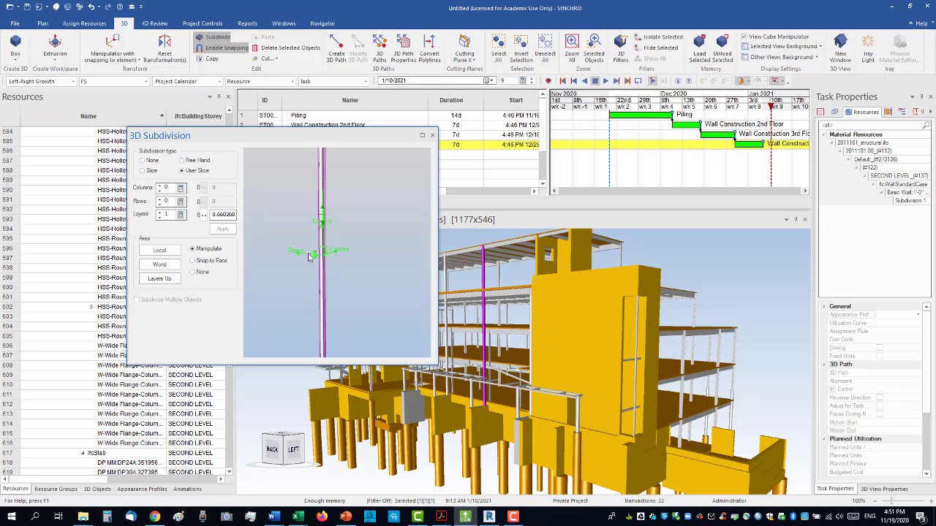
scroll(310, 256, up, 1)
scroll(328, 248, down, 1)
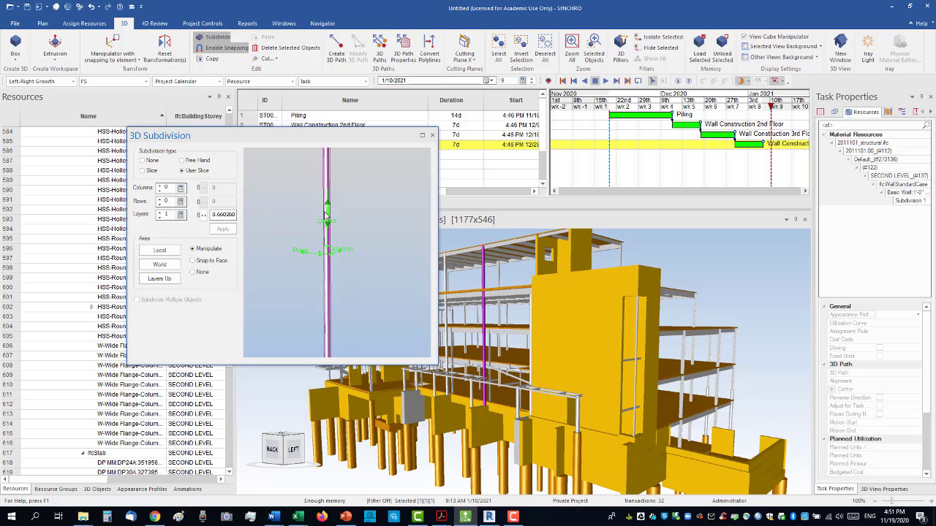
scroll(326, 214, up, 4)
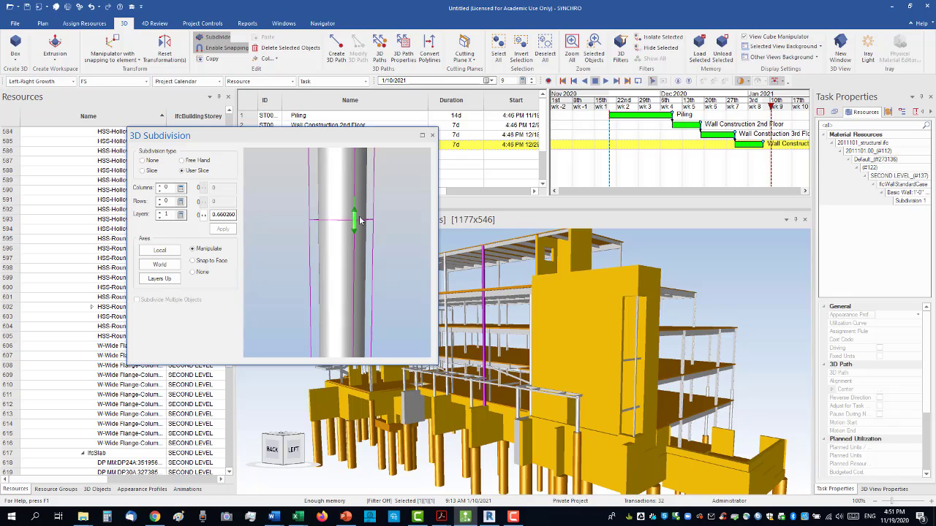
scroll(355, 216, down, 5)
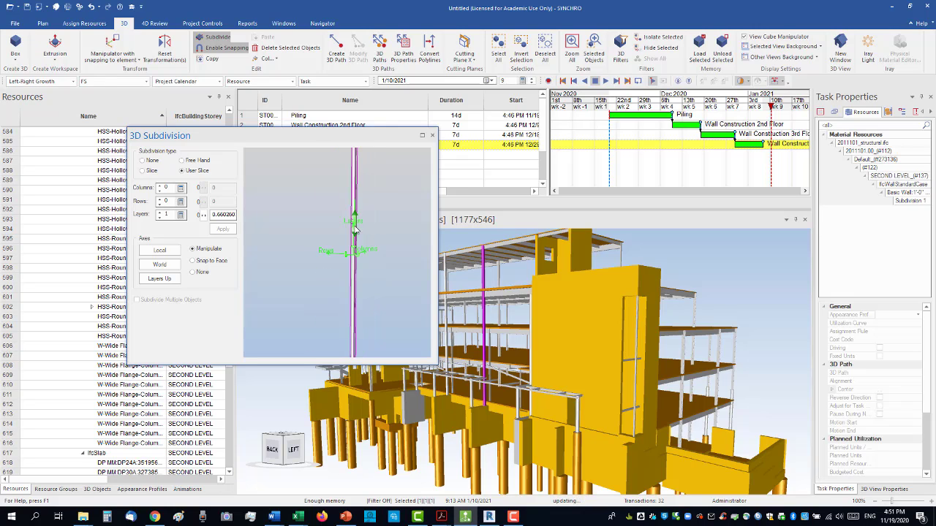
scroll(357, 286, down, 3)
drag(354, 295, 358, 265)
scroll(359, 268, up, 2)
scroll(362, 275, down, 2)
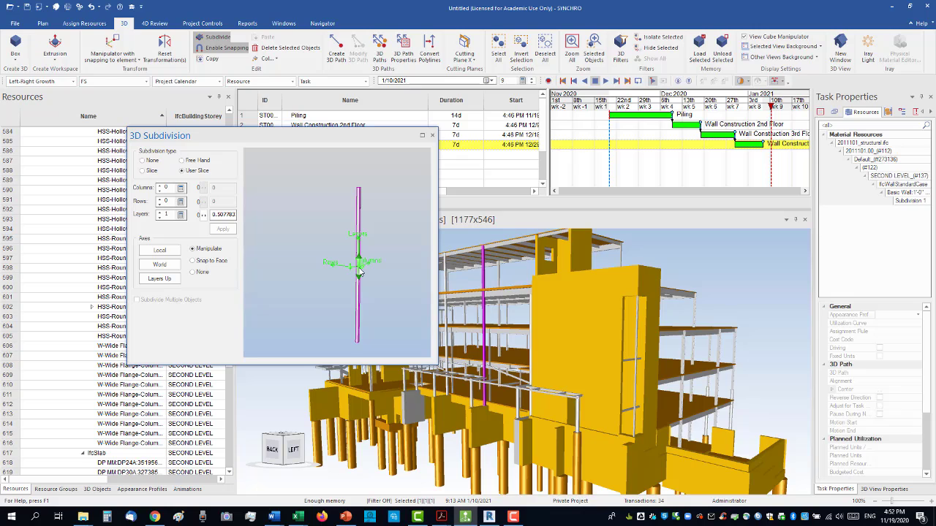
Move the column's layer cut up to about 0.716 and select the lower piece, Subdivision 2.
drag(359, 270, 360, 236)
scroll(356, 278, up, 4)
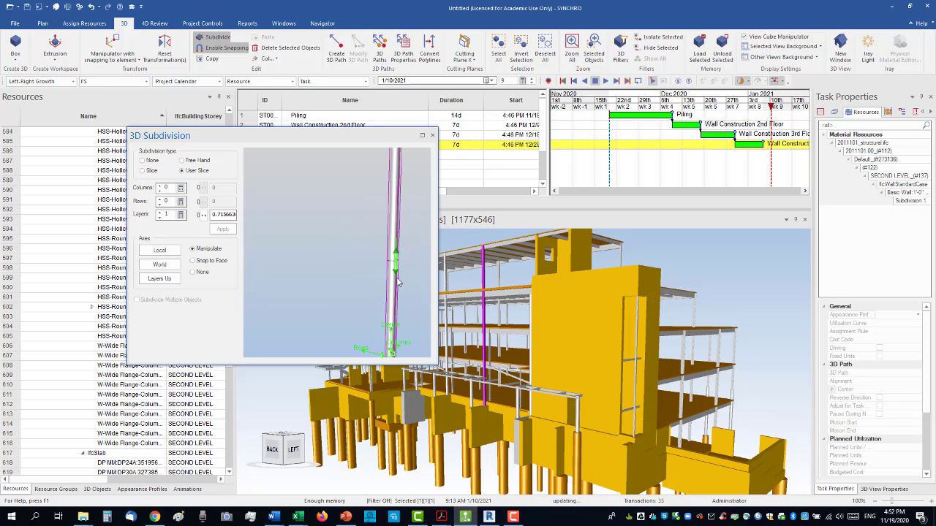
scroll(395, 263, down, 3)
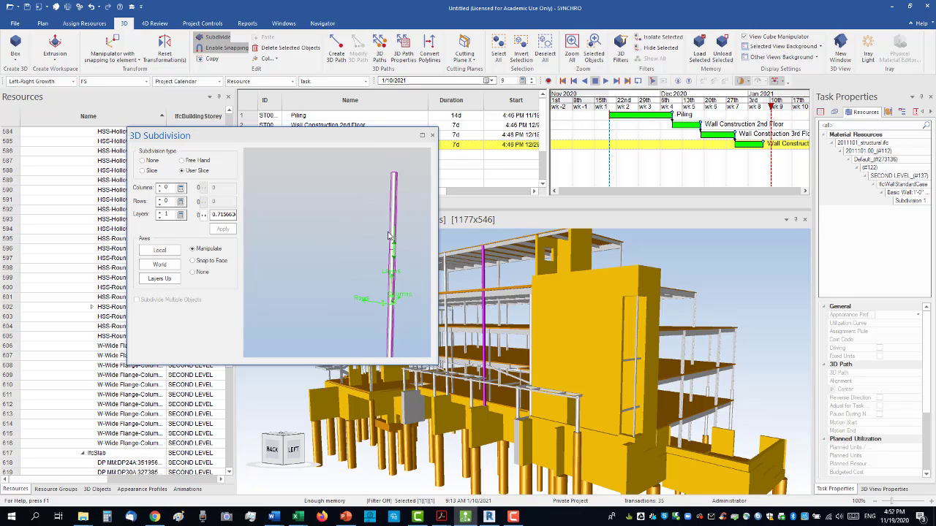
middle_drag(388, 232, 367, 203)
scroll(360, 259, down, 3)
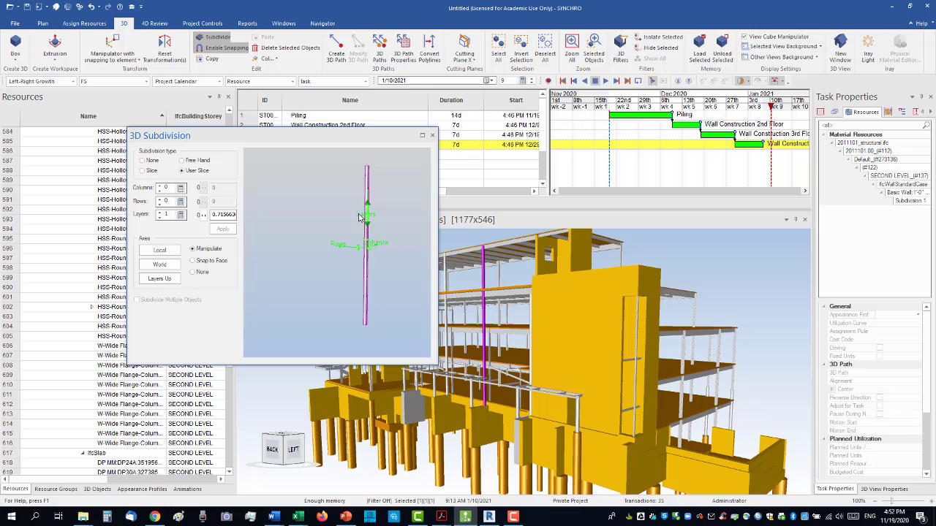
scroll(367, 219, up, 3)
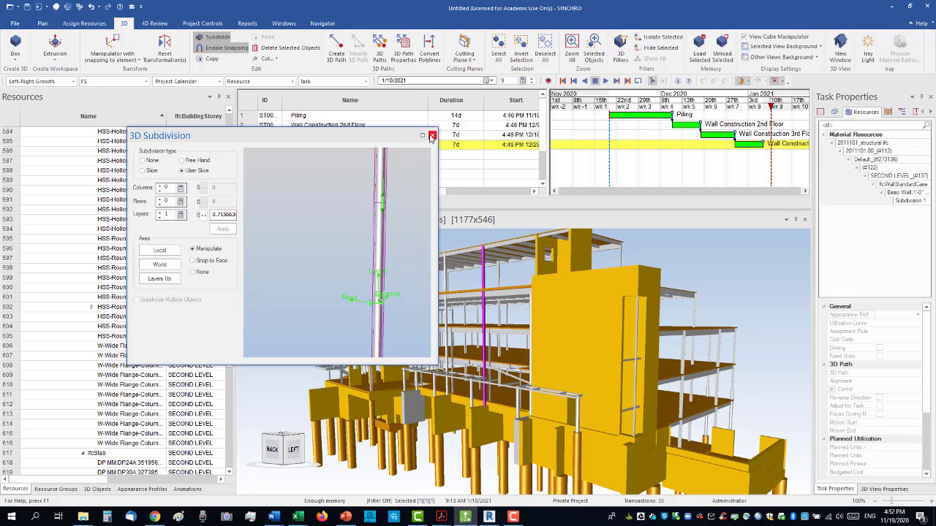
click(432, 136)
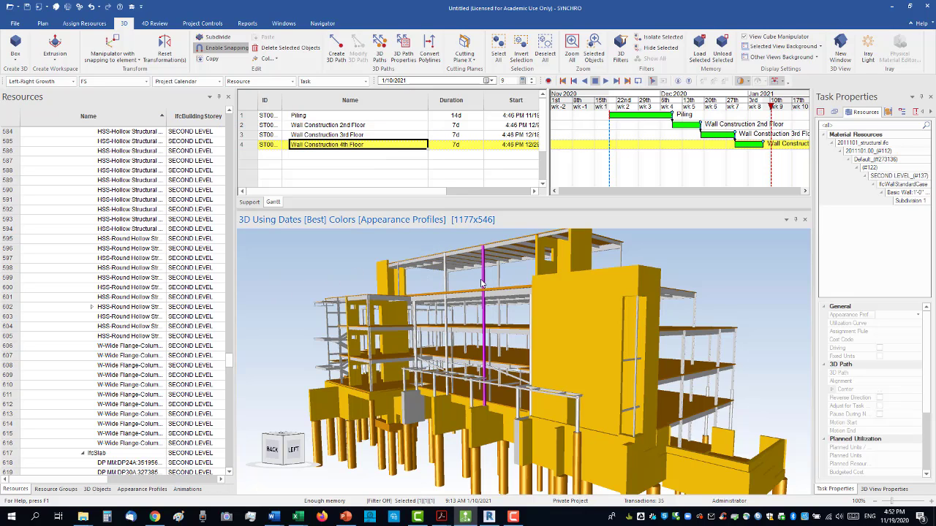
click(486, 312)
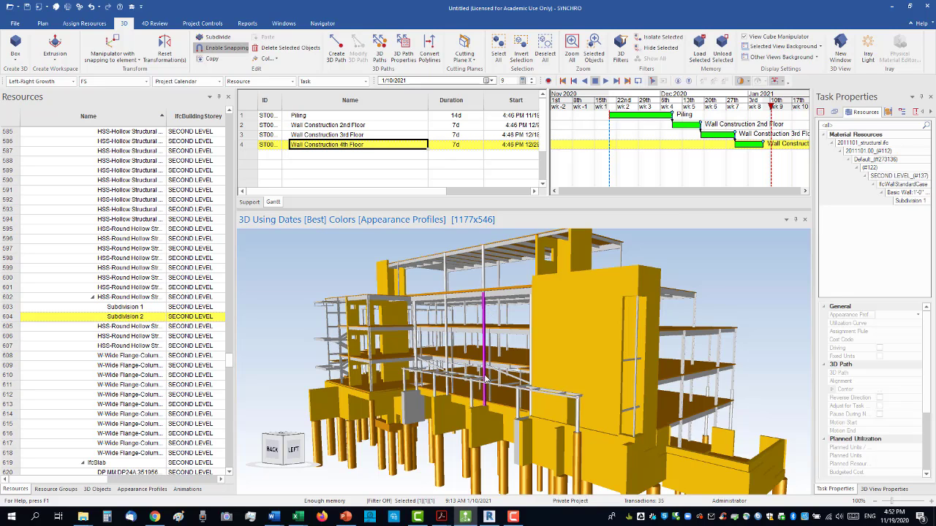
Reopen the column's subdivision, raise its layer cut slightly above the upper floor slab, and select the lower piece, Subdivision 2.
scroll(487, 302, up, 5)
scroll(483, 304, down, 3)
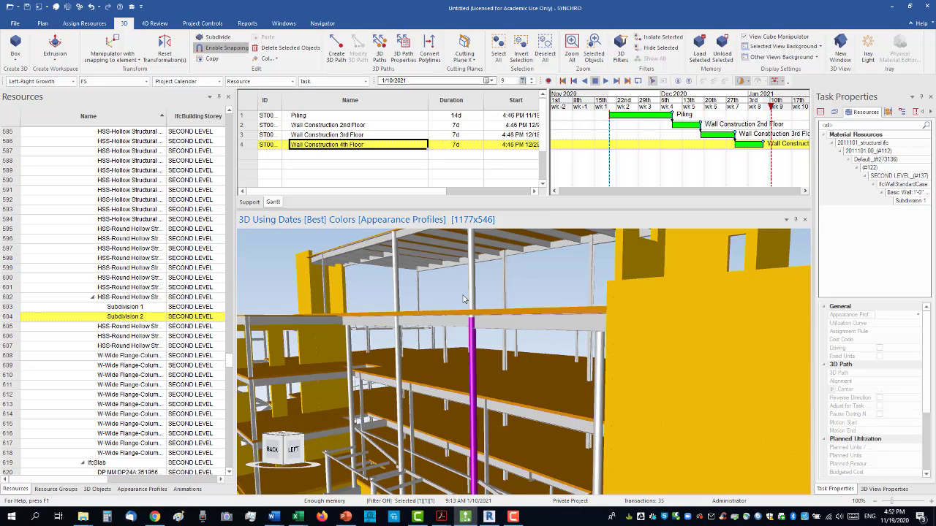
click(213, 37)
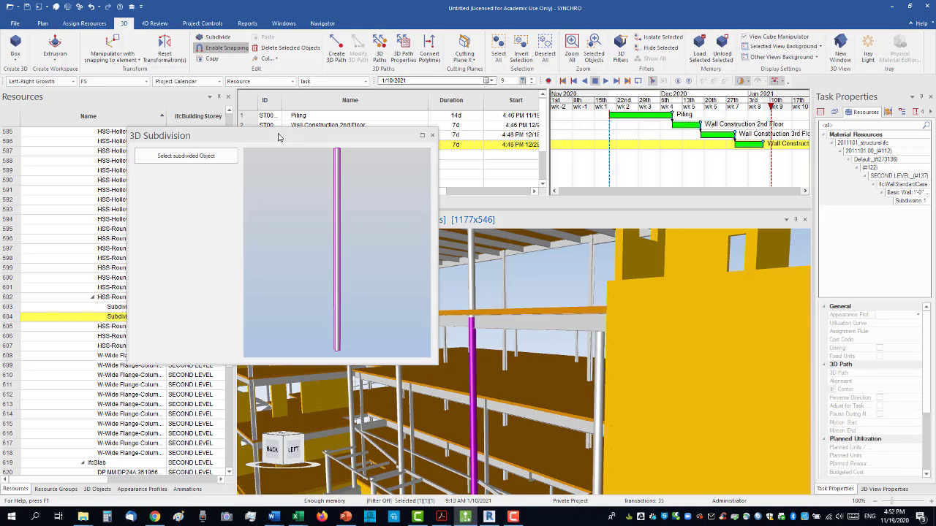
click(210, 158)
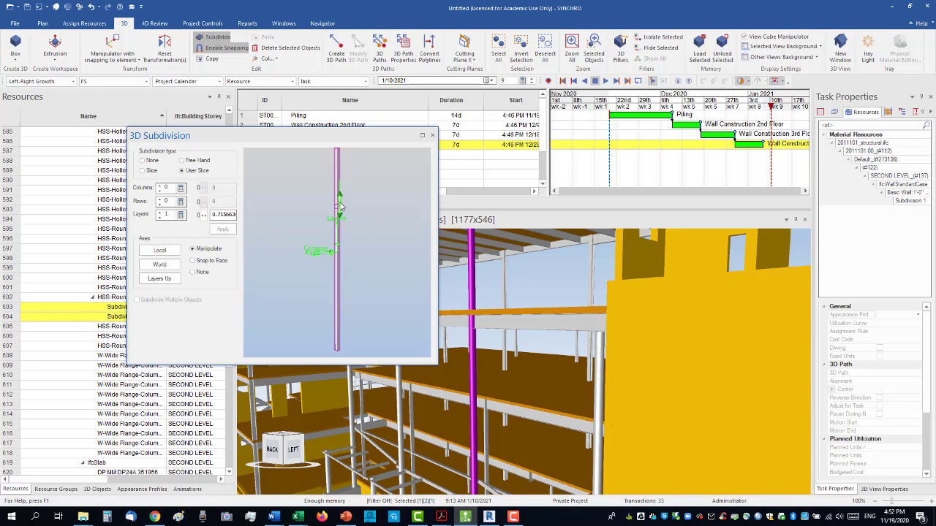
click(432, 135)
click(486, 300)
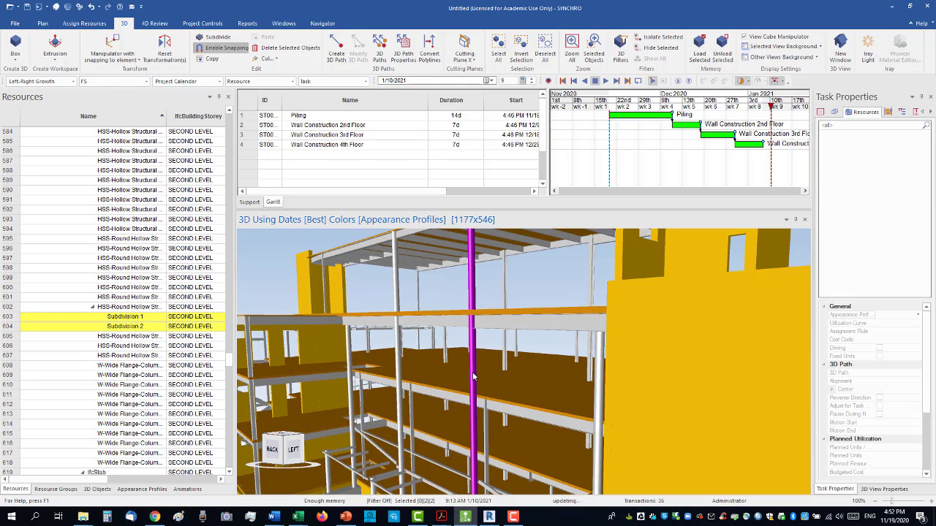
click(473, 374)
click(476, 377)
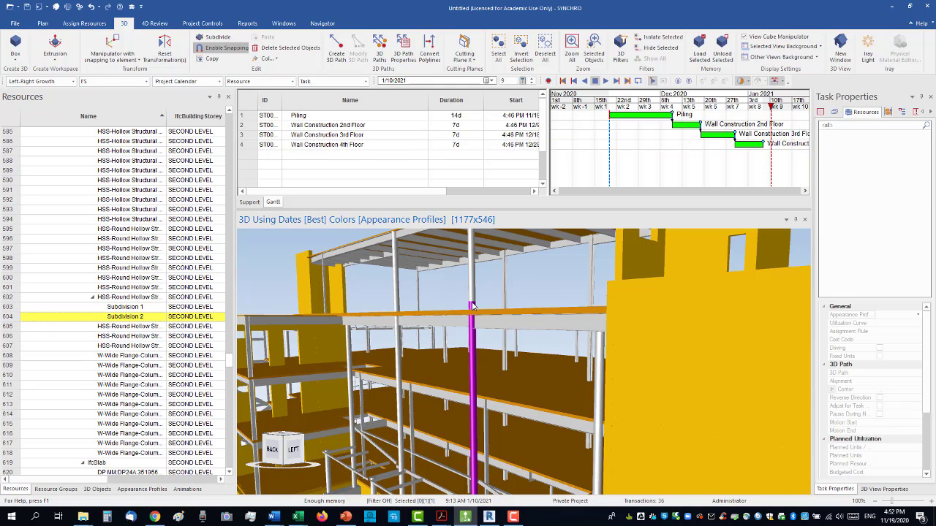
scroll(473, 306, down, 3)
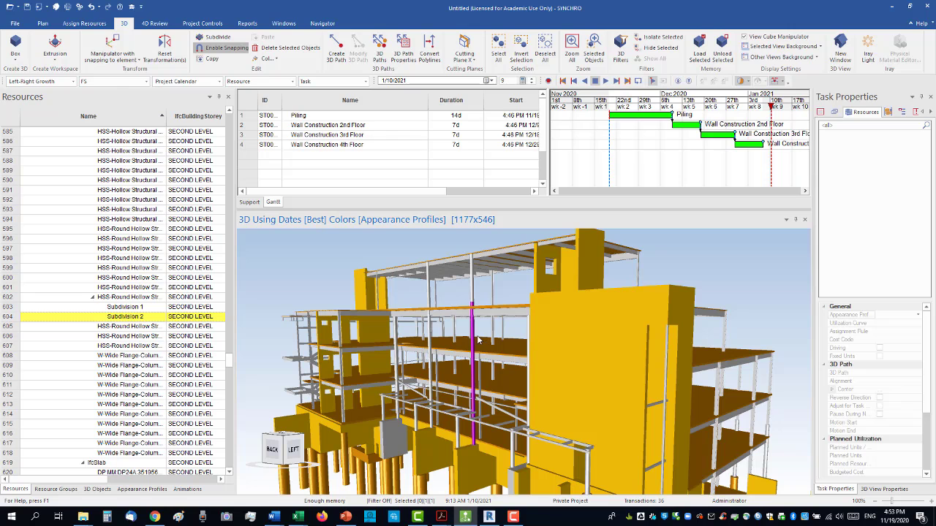
scroll(582, 326, down, 4)
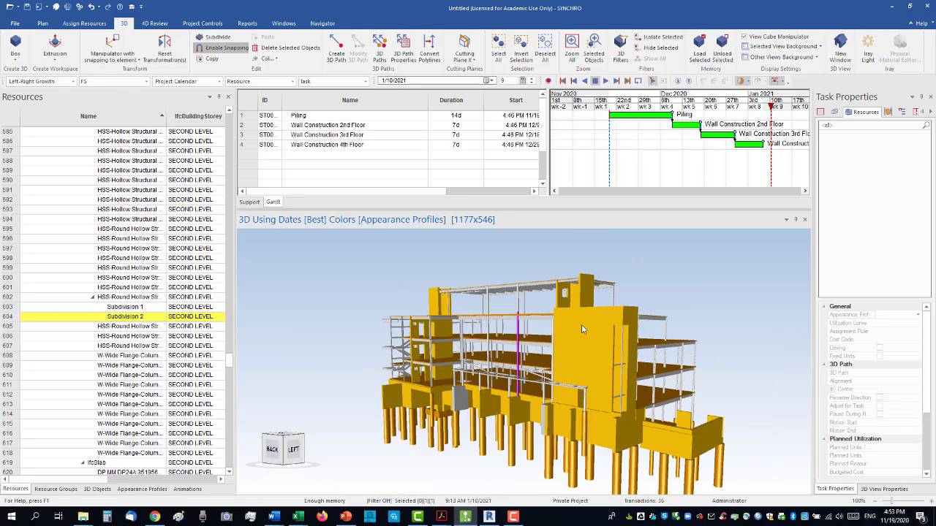
middle_drag(582, 326, 476, 307)
mouse_move(530, 314)
mouse_down()
mouse_move(478, 350)
mouse_move(520, 322)
mouse_up()
ctrl+click(528, 293)
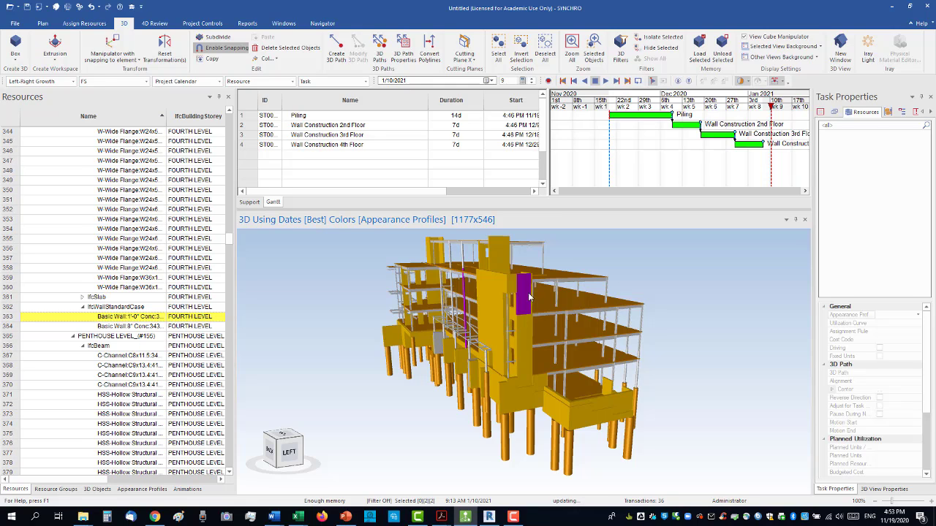
ctrl+click(524, 289)
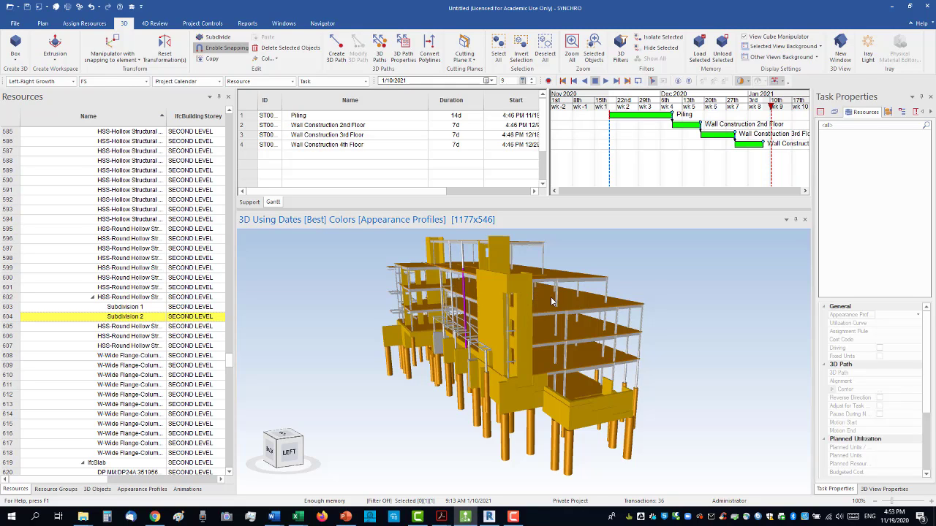